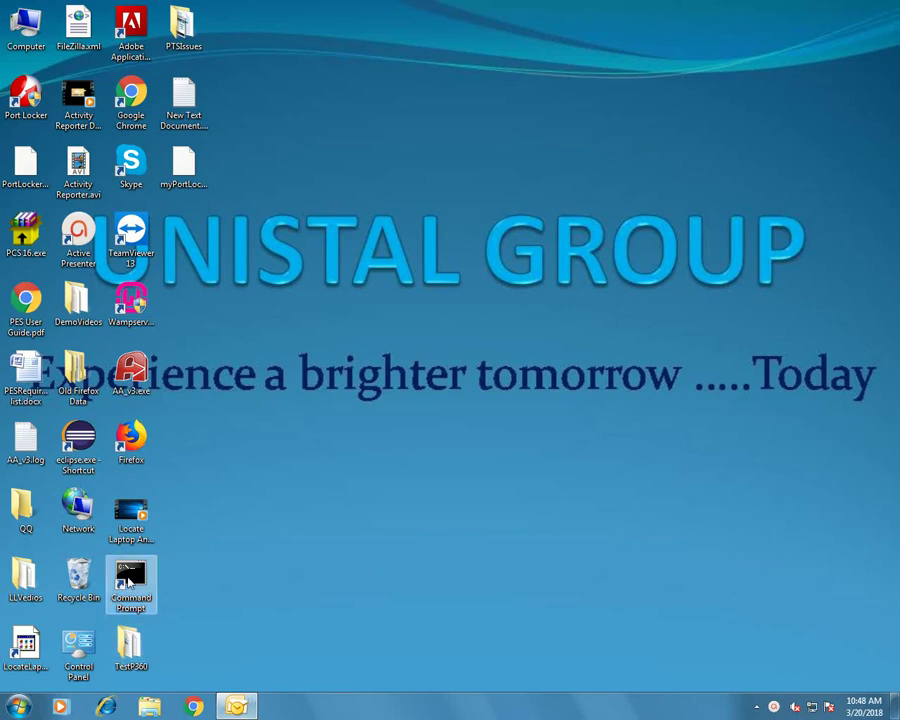
Launch Port Locker as the 30-day trial and sign in with the access password.
double_click(28, 108)
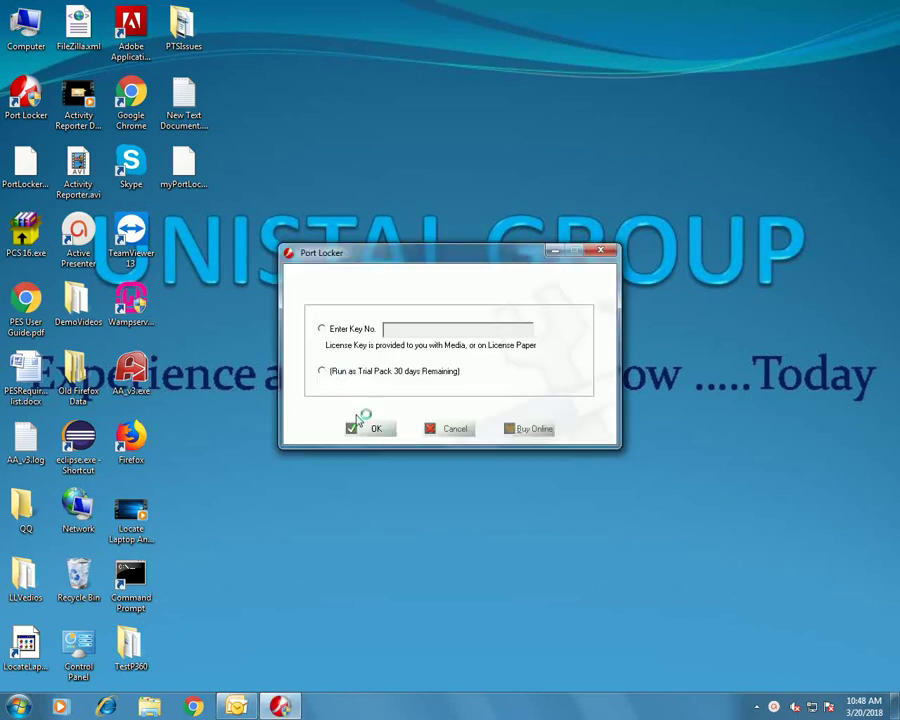
click(323, 372)
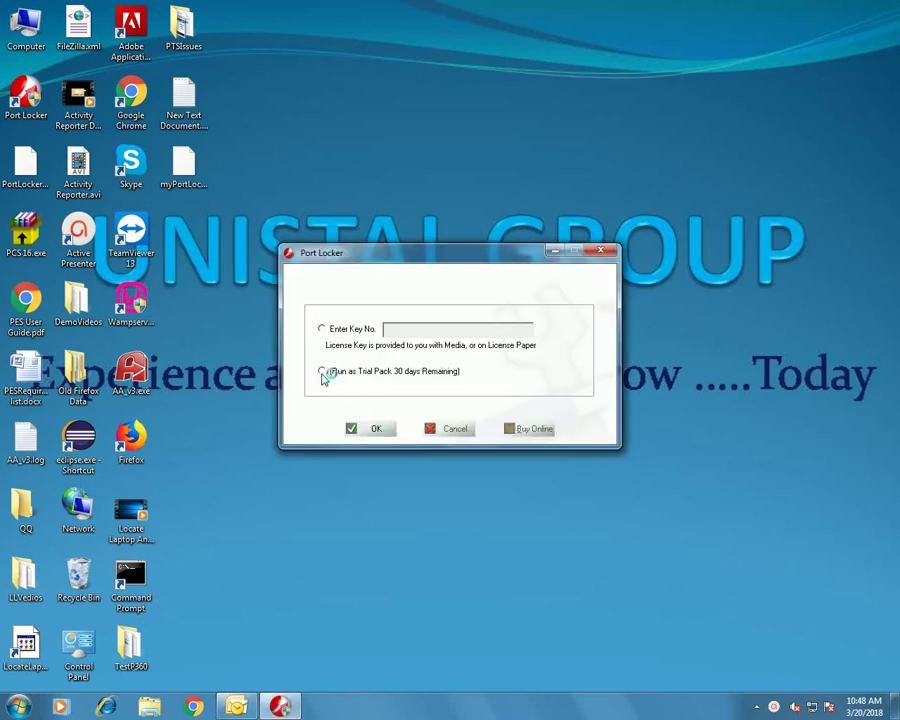
click(374, 431)
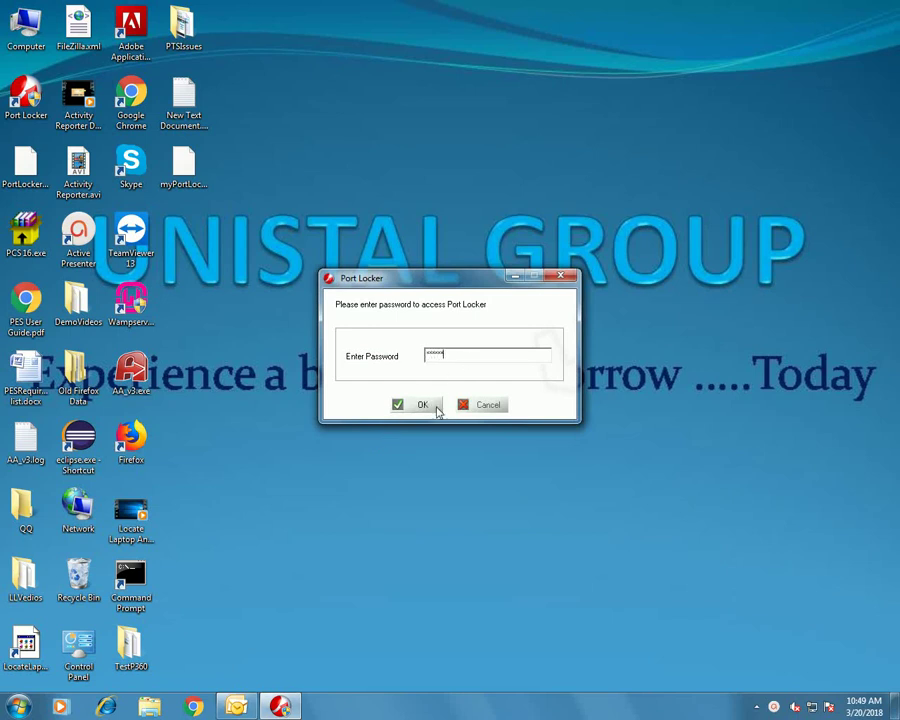
click(436, 408)
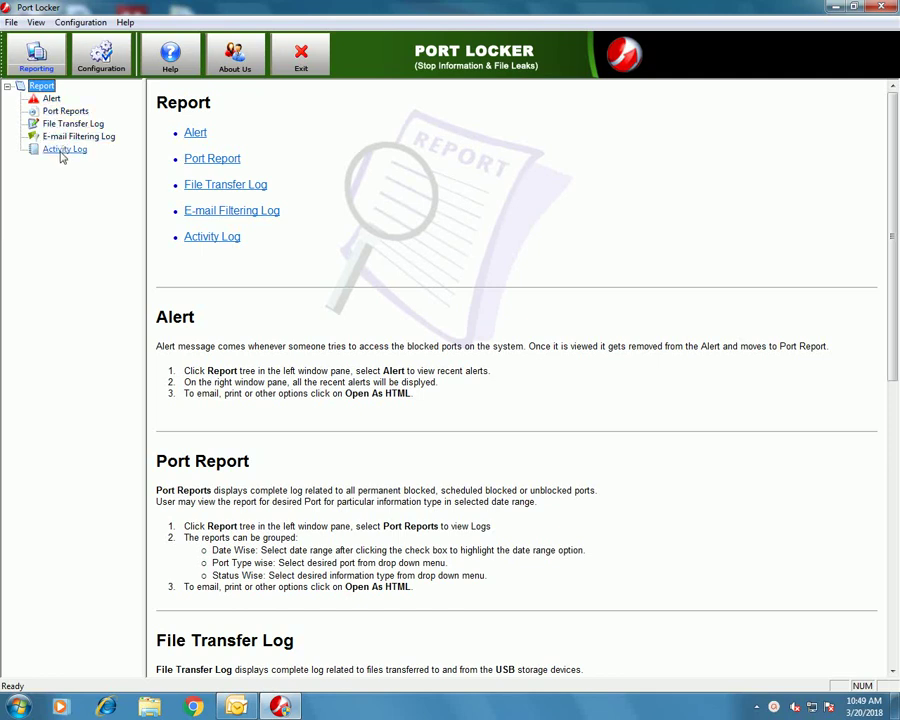
Show the Configuration settings page, with Port Settings, Device Permissions and General Settings.
click(102, 62)
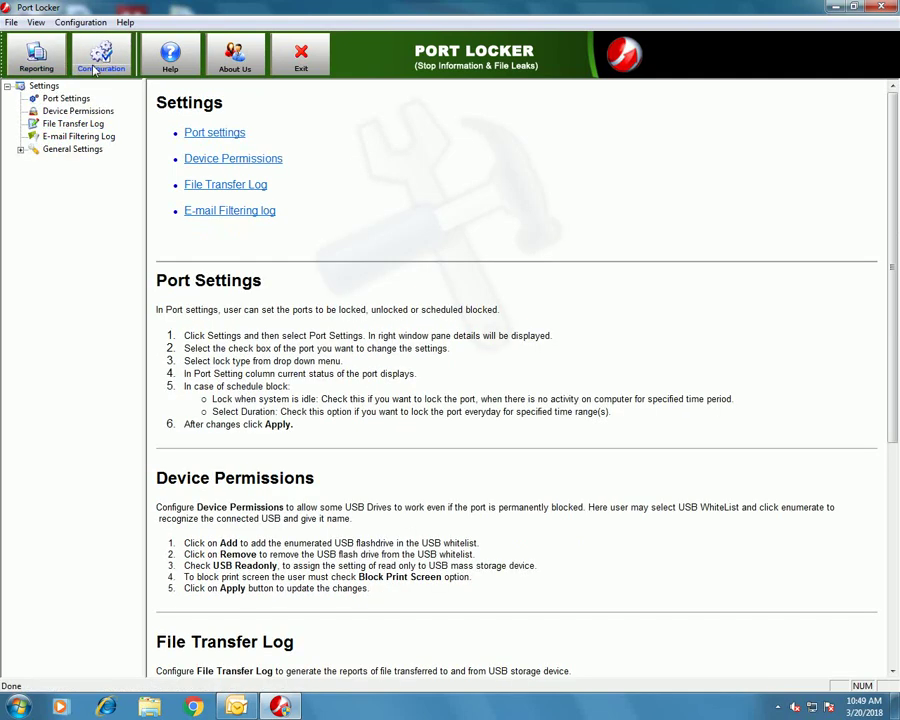
Set the USB Port lock type to Permanent Blocked and apply it.
click(73, 97)
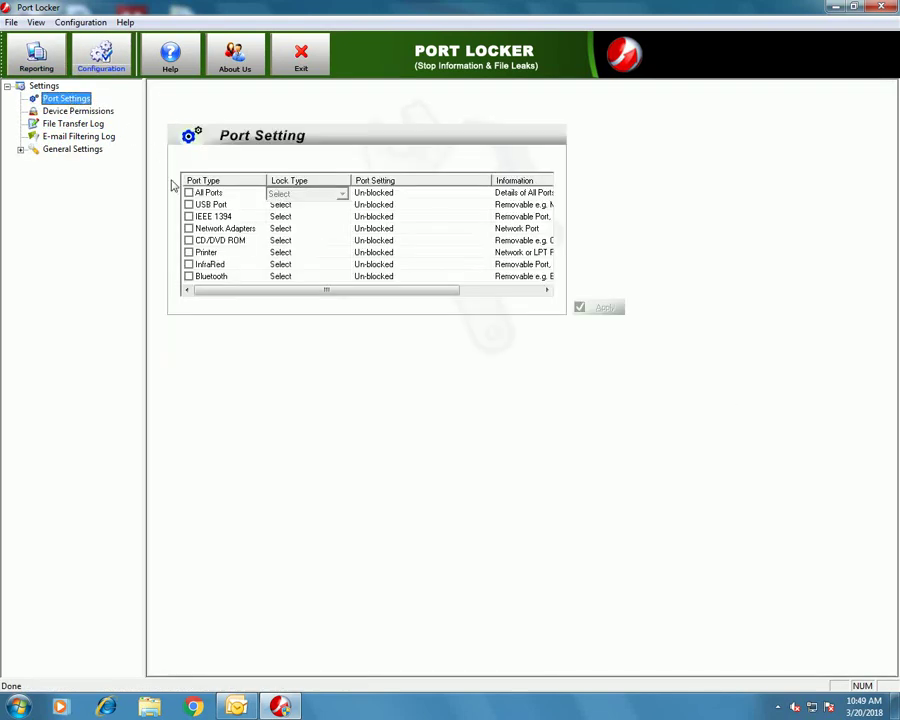
click(188, 205)
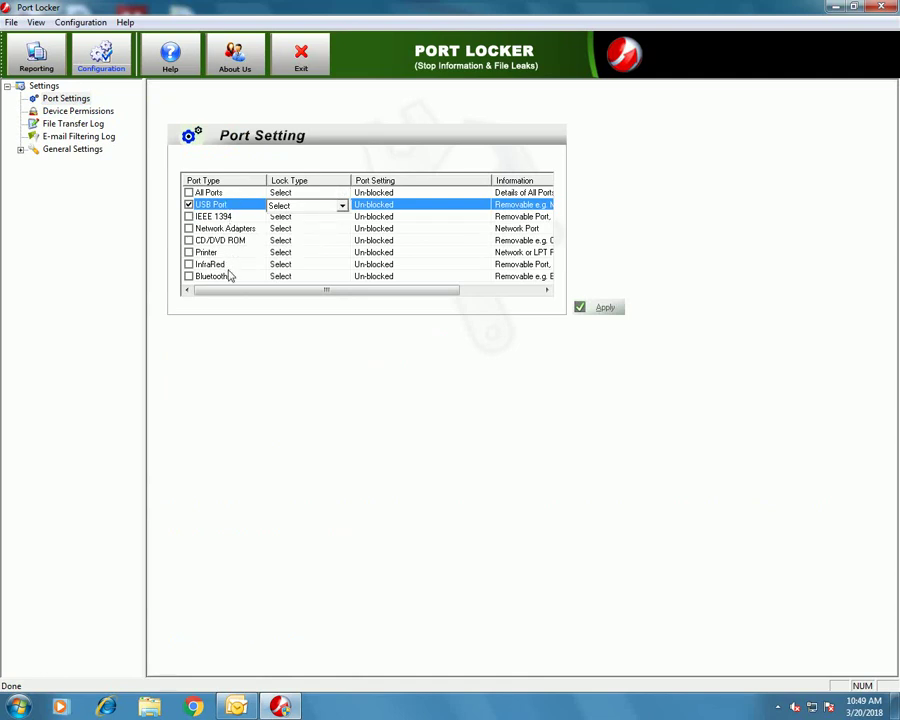
click(325, 207)
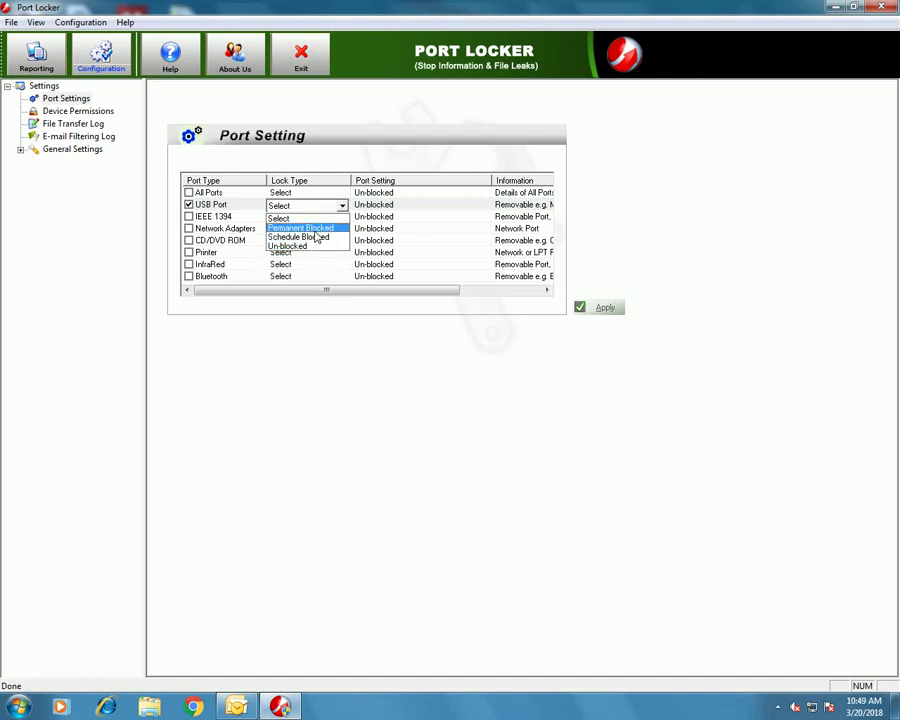
click(314, 229)
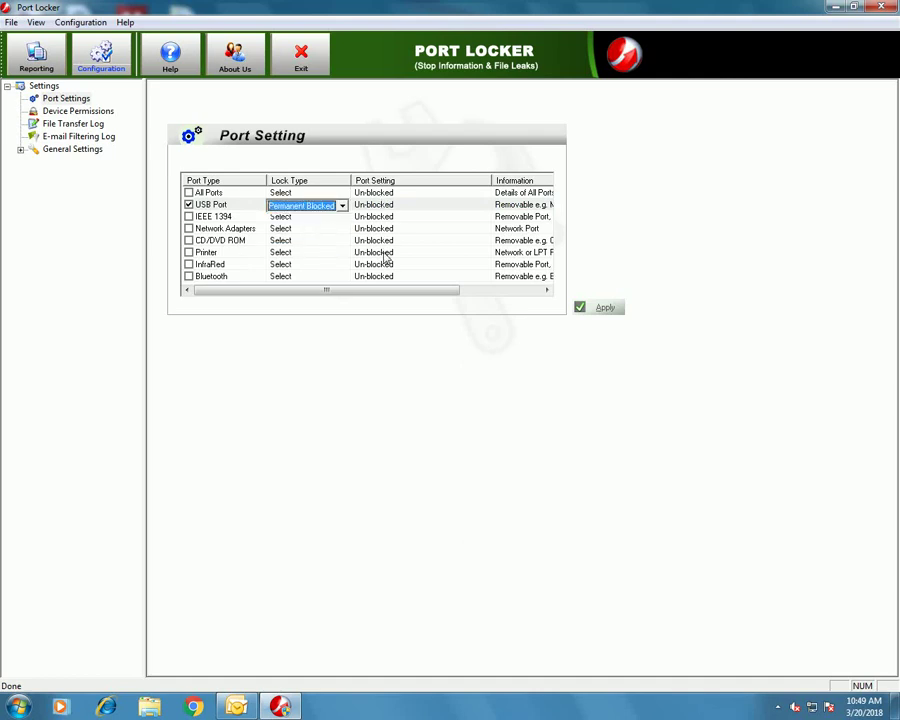
click(603, 310)
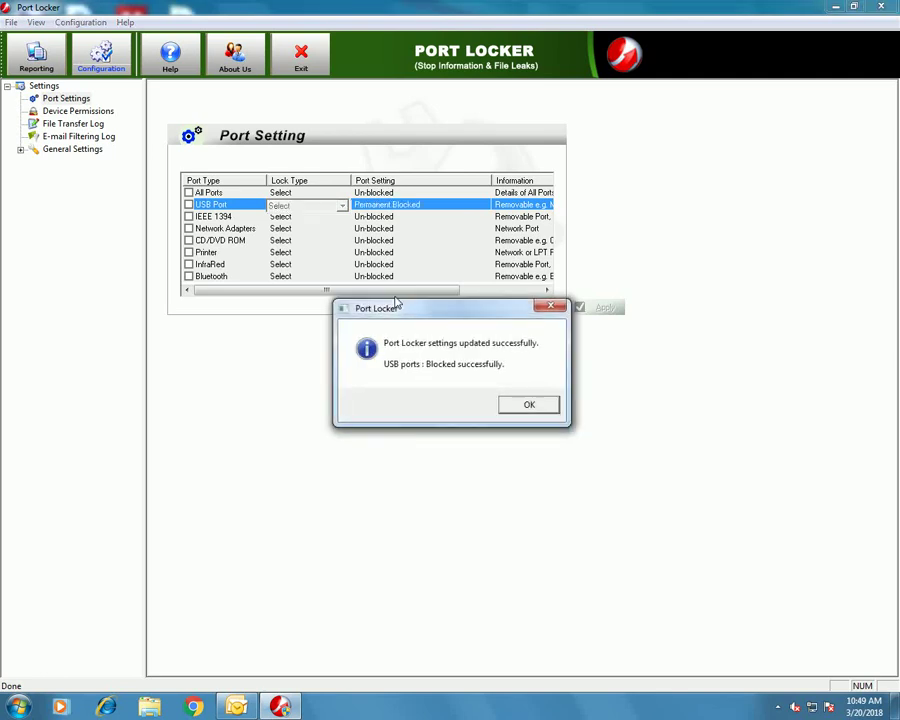
click(528, 407)
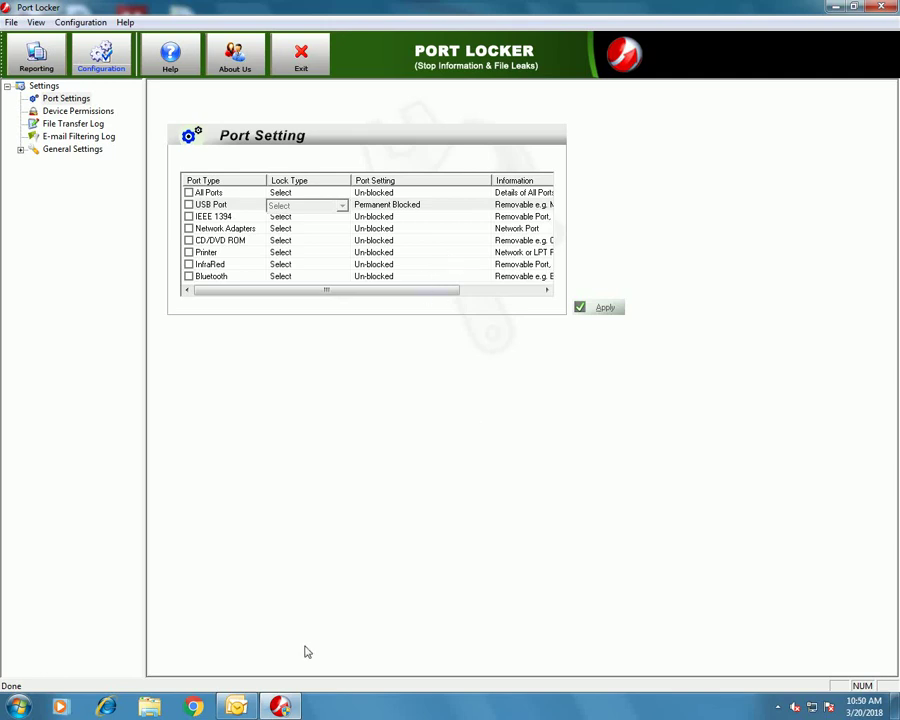
Try opening Removable Disk (E:) in Explorer, cancel the insert-disk prompt, and minimize Explorer.
click(152, 705)
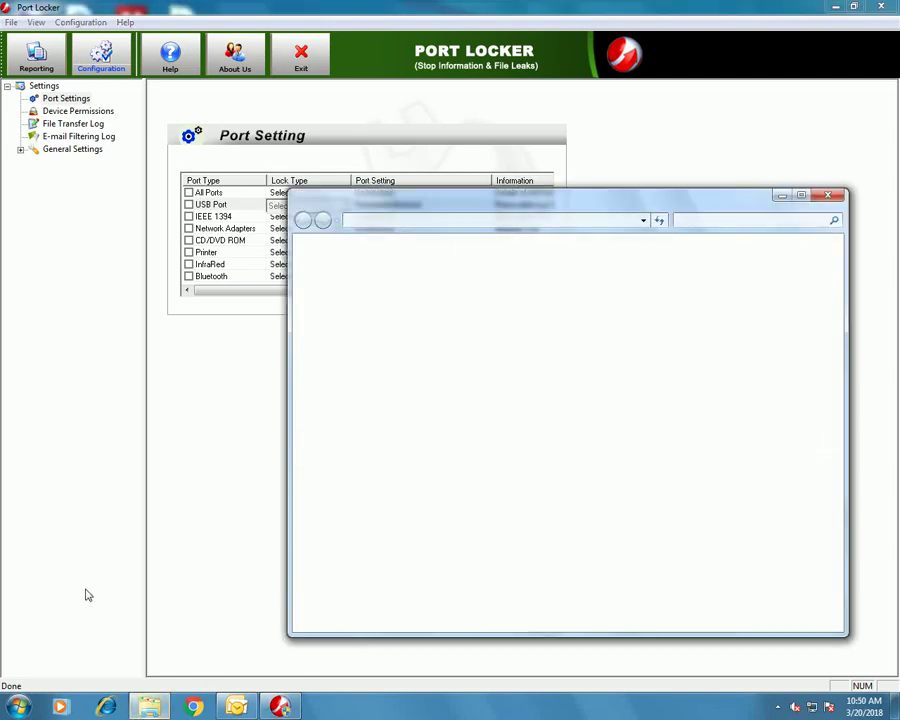
double_click(360, 431)
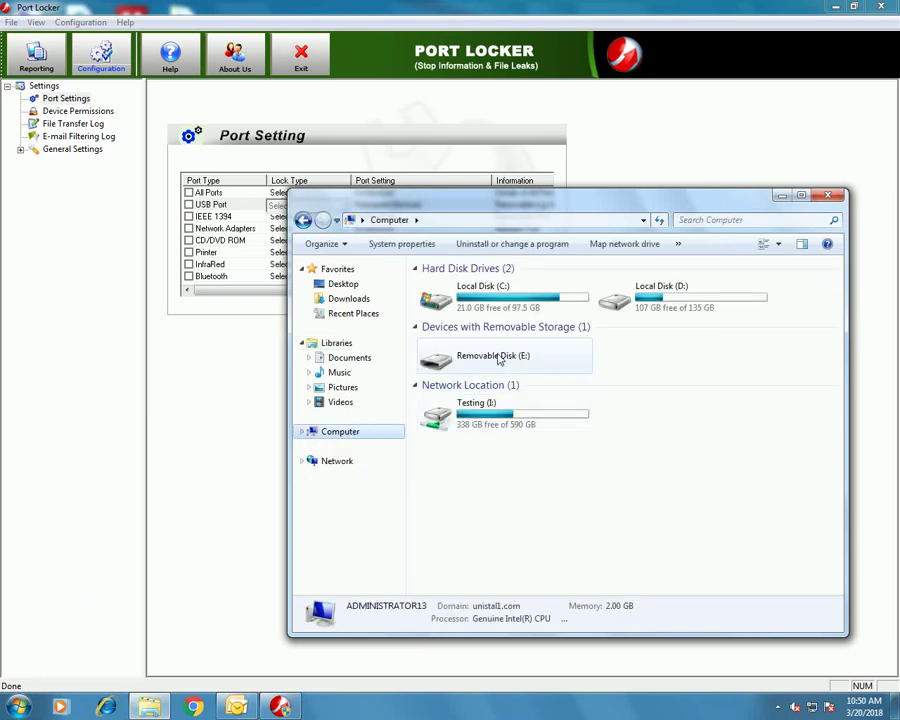
double_click(510, 362)
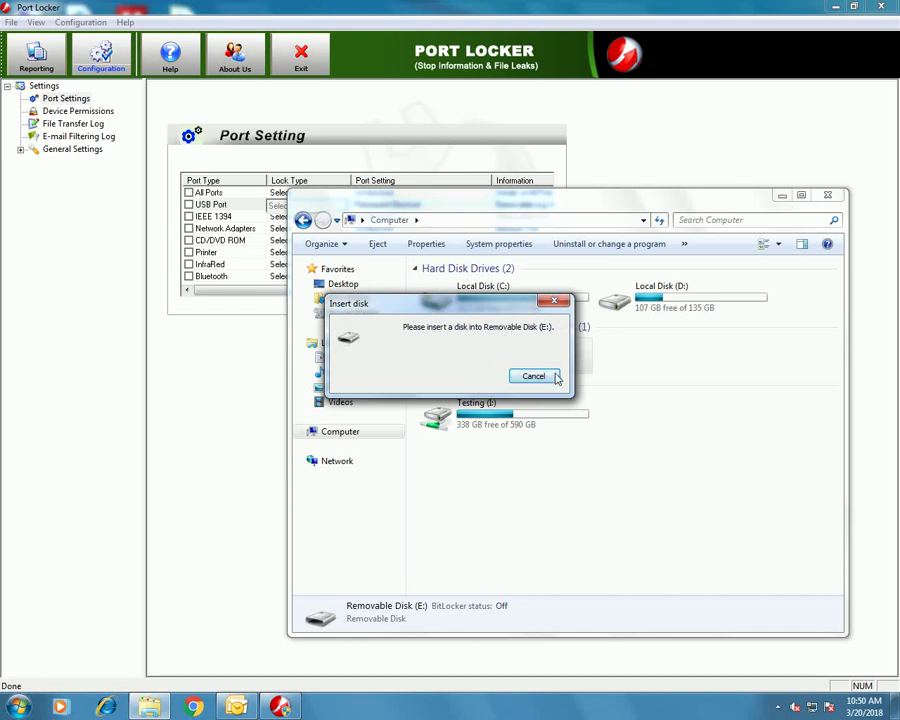
click(530, 377)
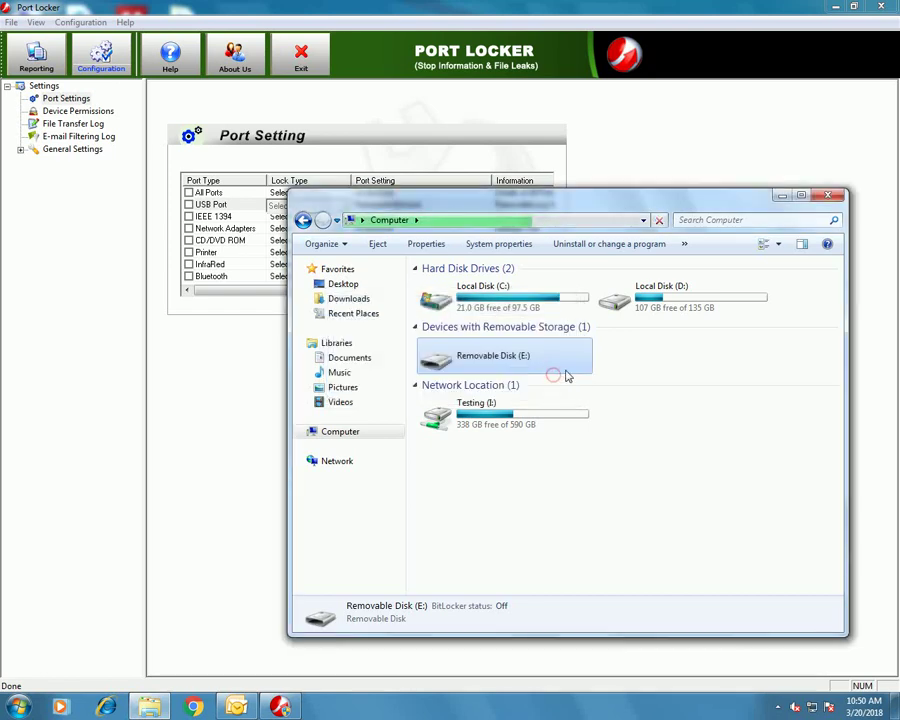
click(780, 196)
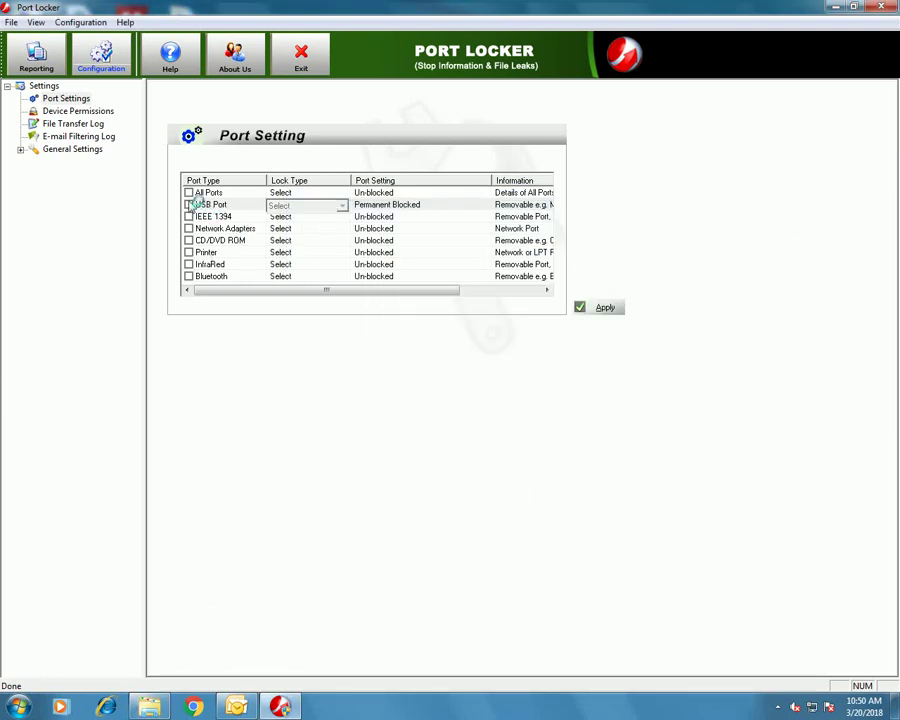
Set USB Port back to Un-blocked, apply it, and open the Computer drives view with Win+E.
click(189, 205)
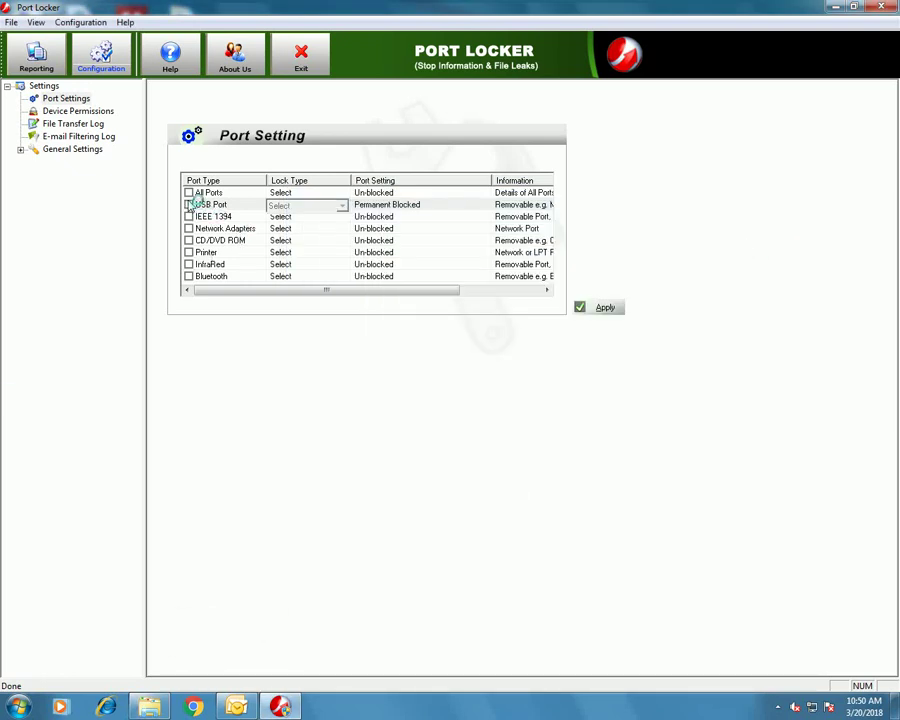
click(342, 206)
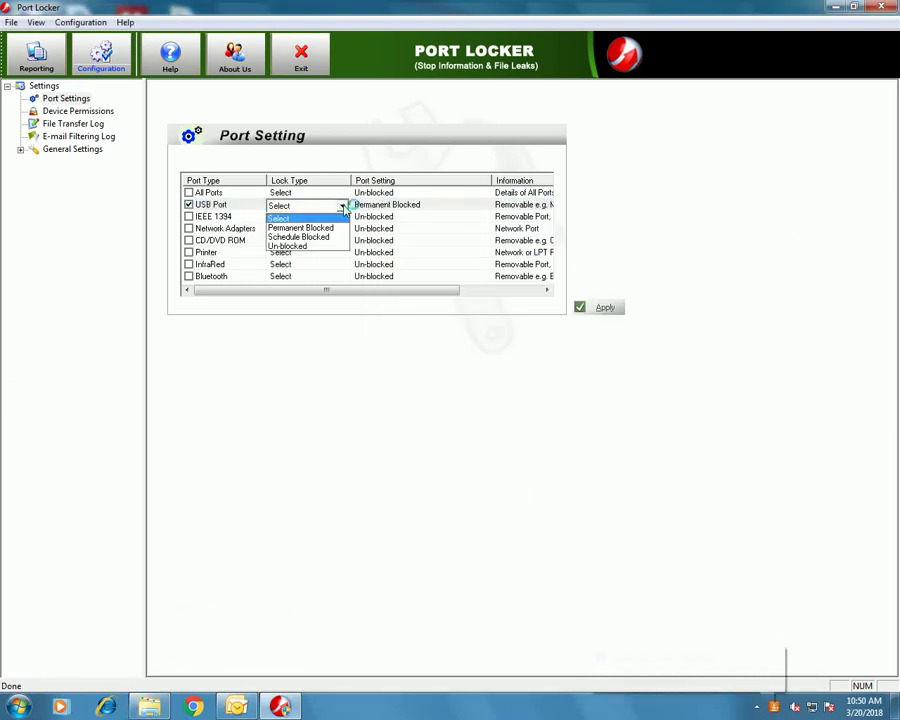
click(300, 246)
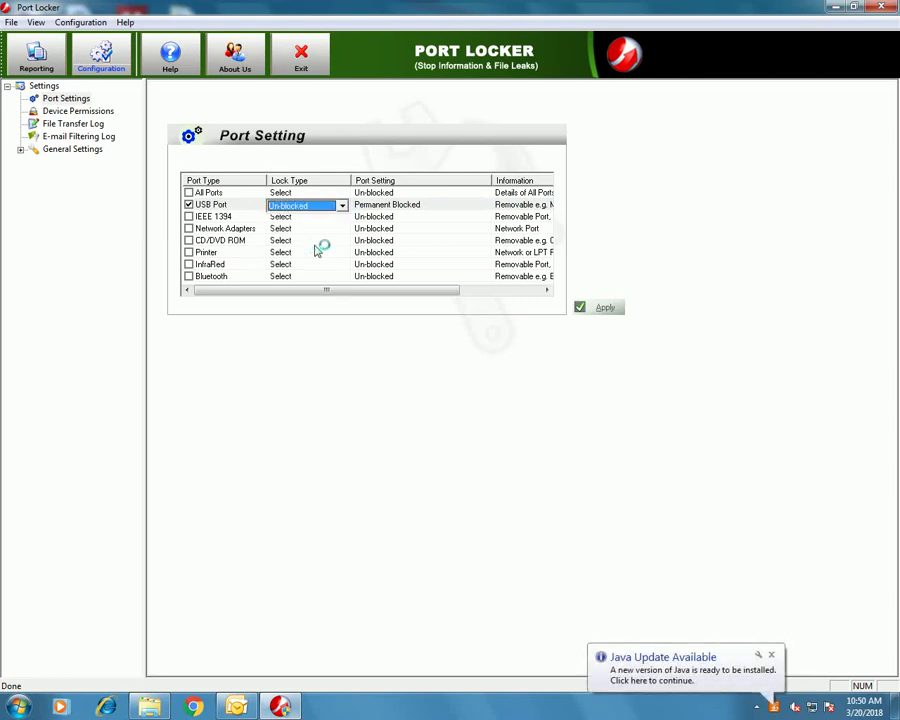
click(605, 308)
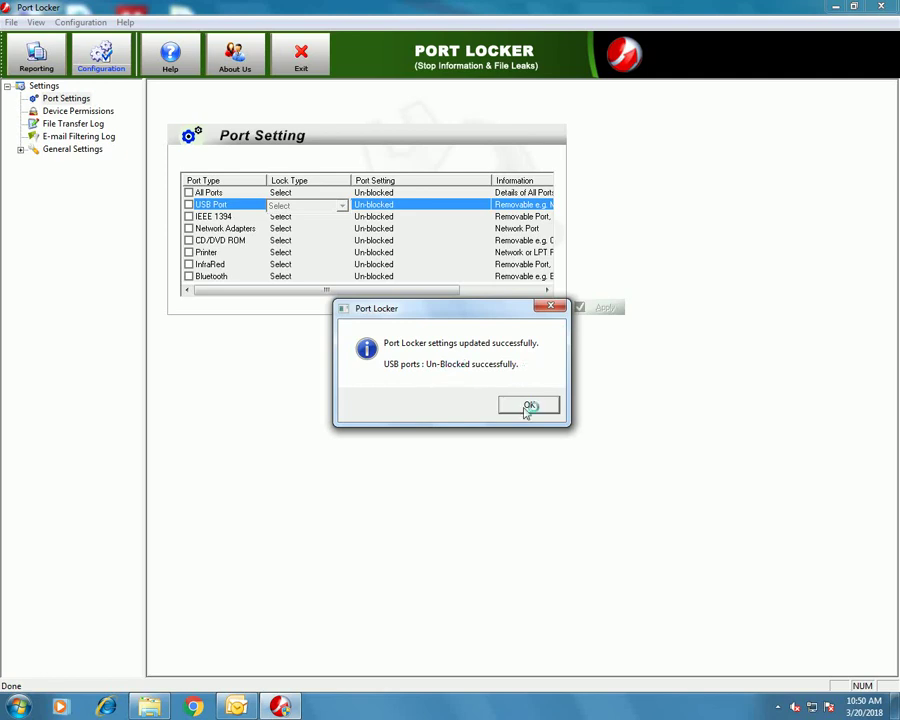
click(528, 404)
key(super+e)
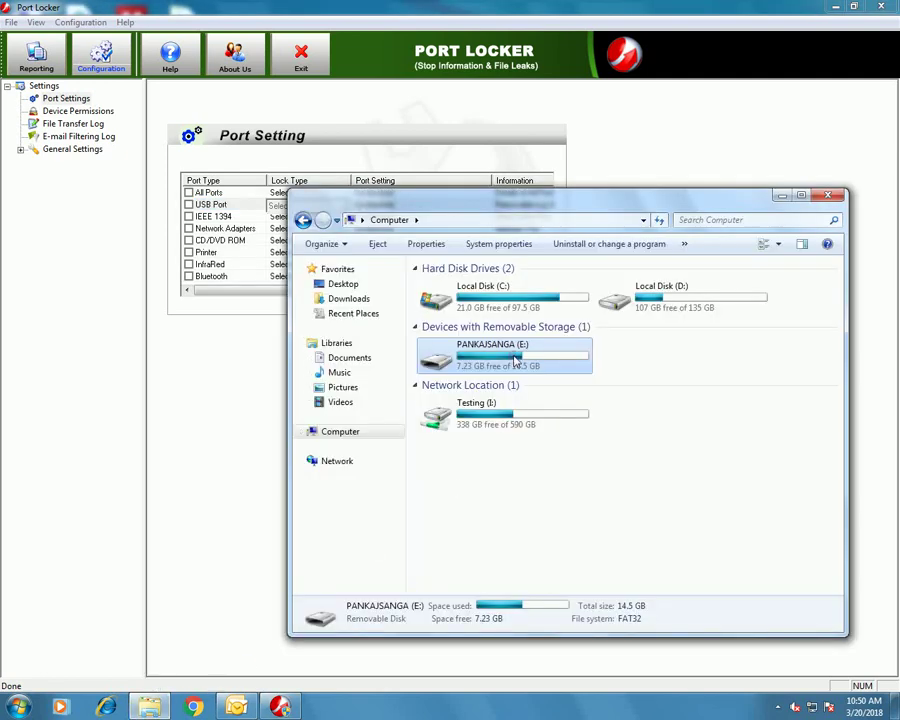
Open drive (E:), scroll through its 50 files, go back, and close Explorer.
double_click(515, 362)
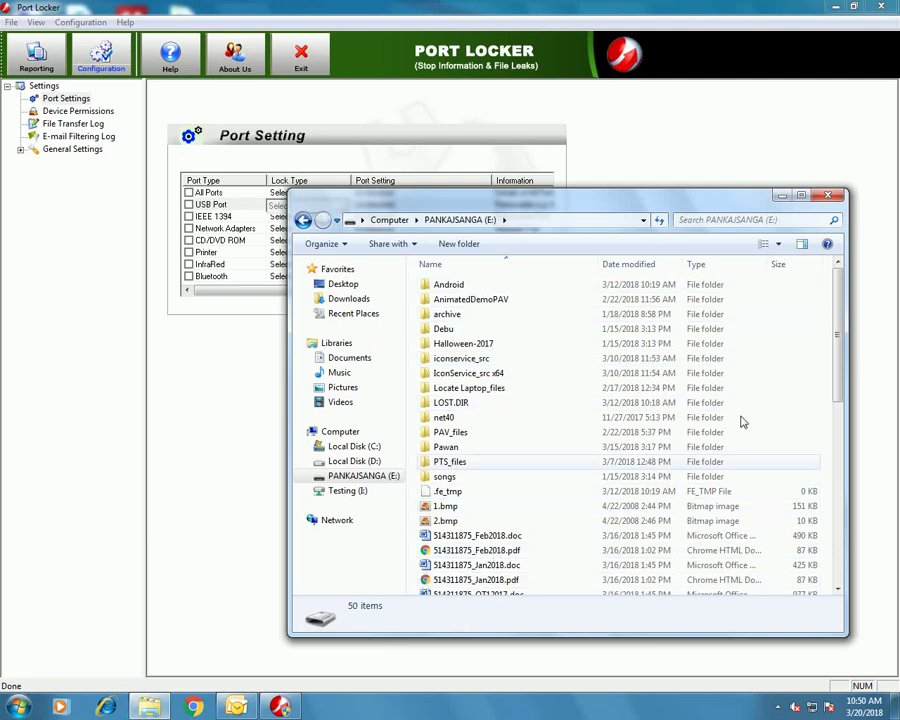
mouse_move(836, 368)
mouse_down()
mouse_move(826, 553)
mouse_move(850, 368)
mouse_up()
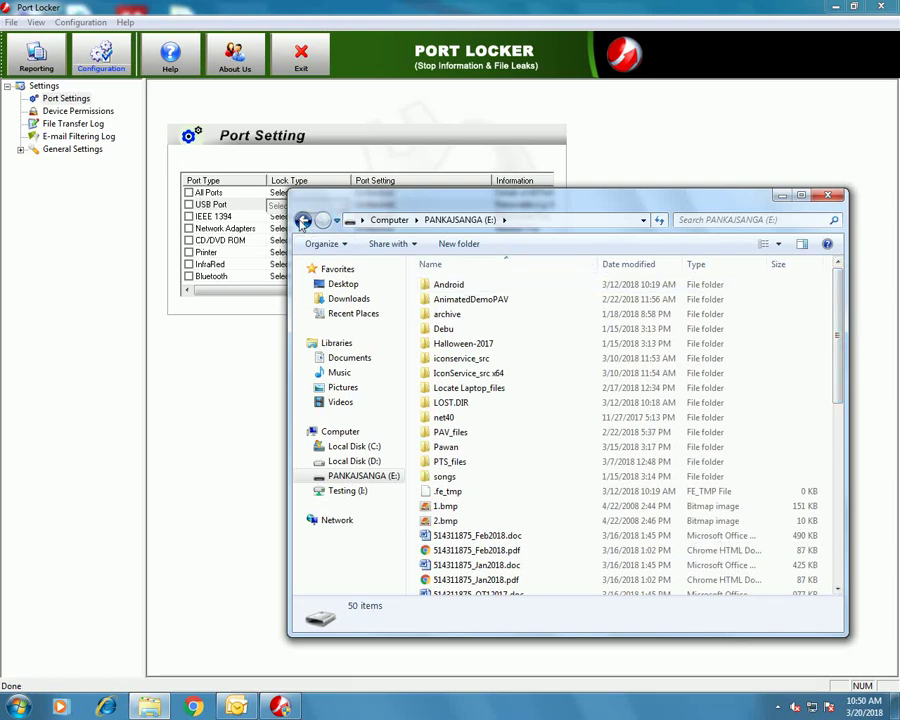
click(303, 219)
click(829, 195)
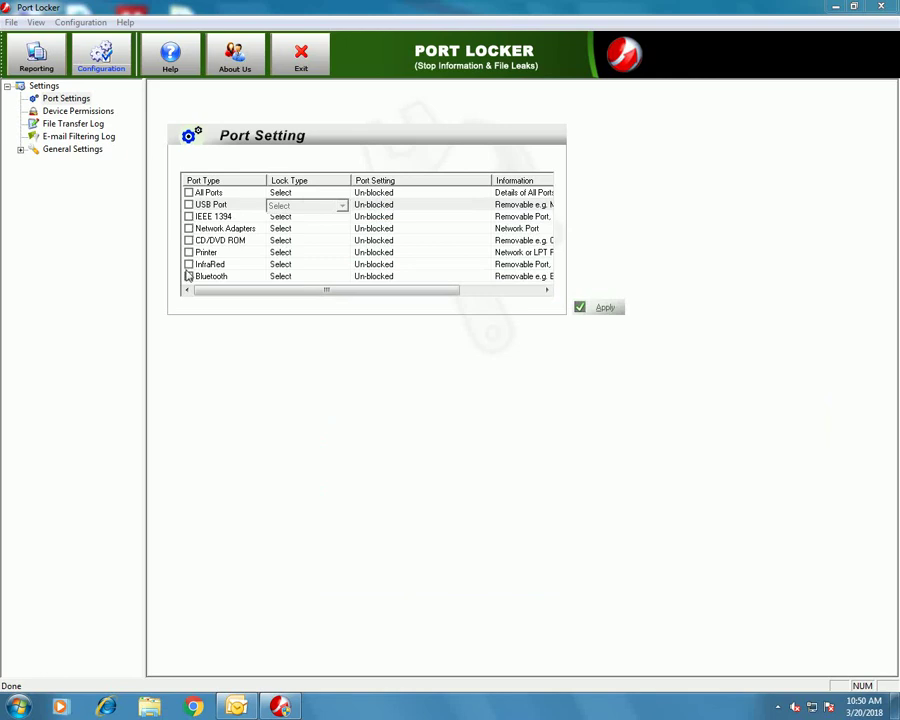
Set the USB Port lock type to Schedule Blocked.
click(188, 205)
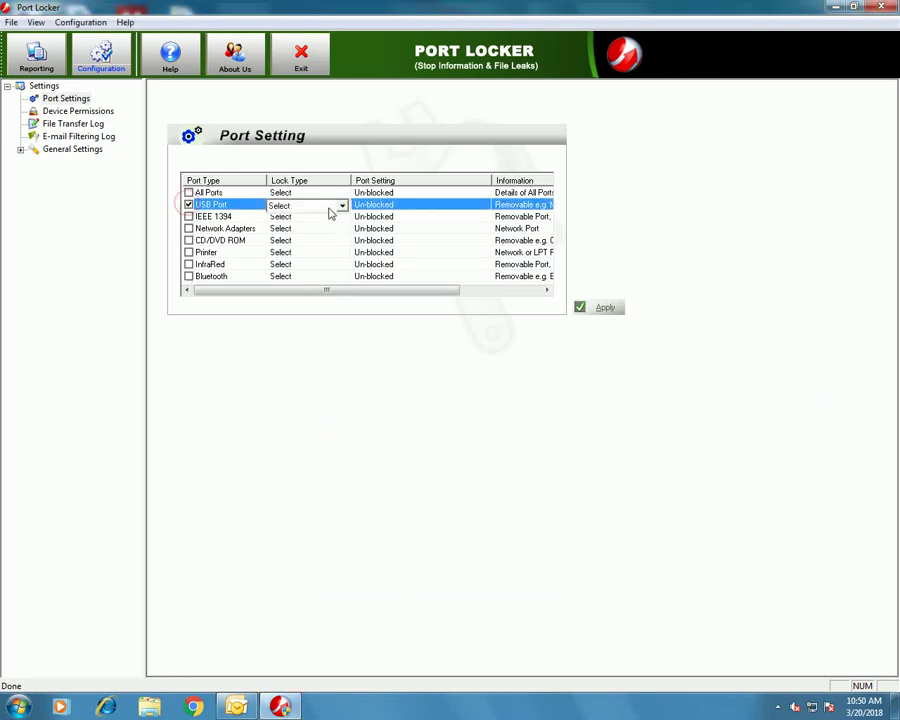
click(342, 206)
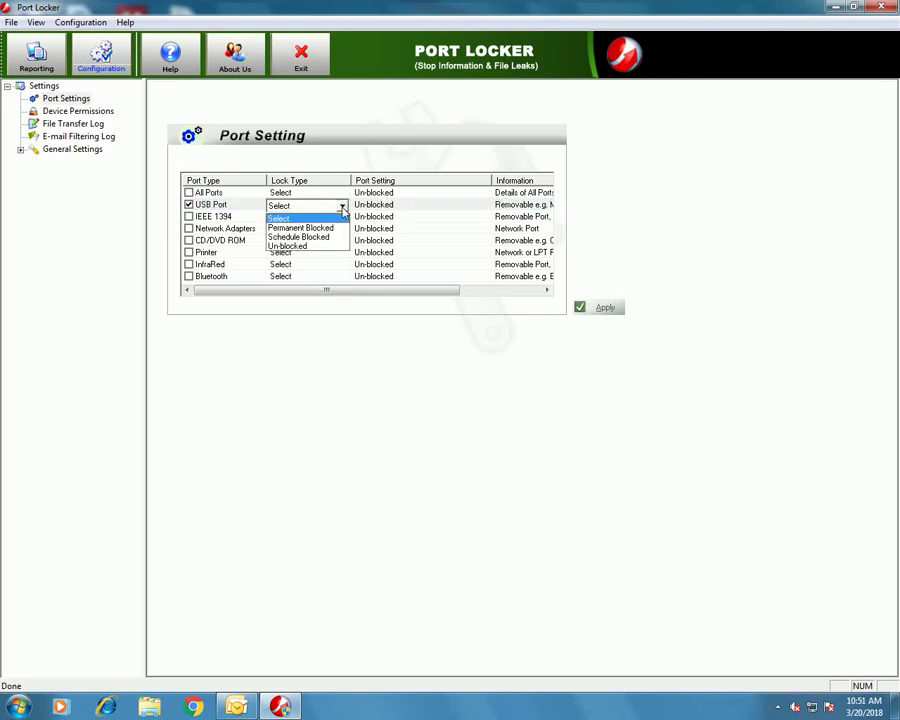
click(323, 238)
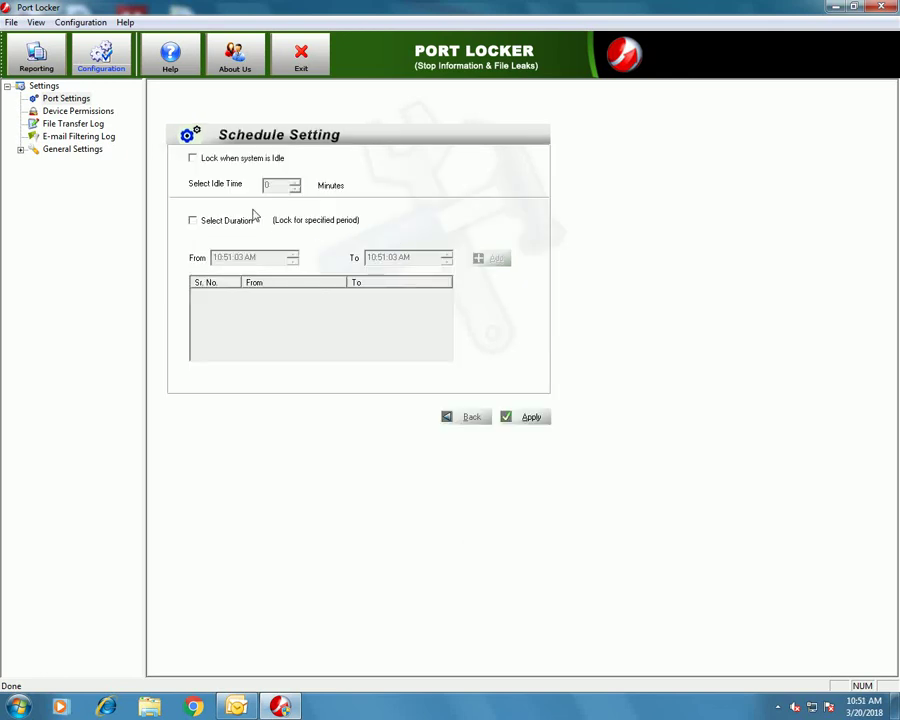
Lock after 5 idle minutes, add a 10:51:03 AM–12:51:03 PM lock period, and apply.
click(193, 159)
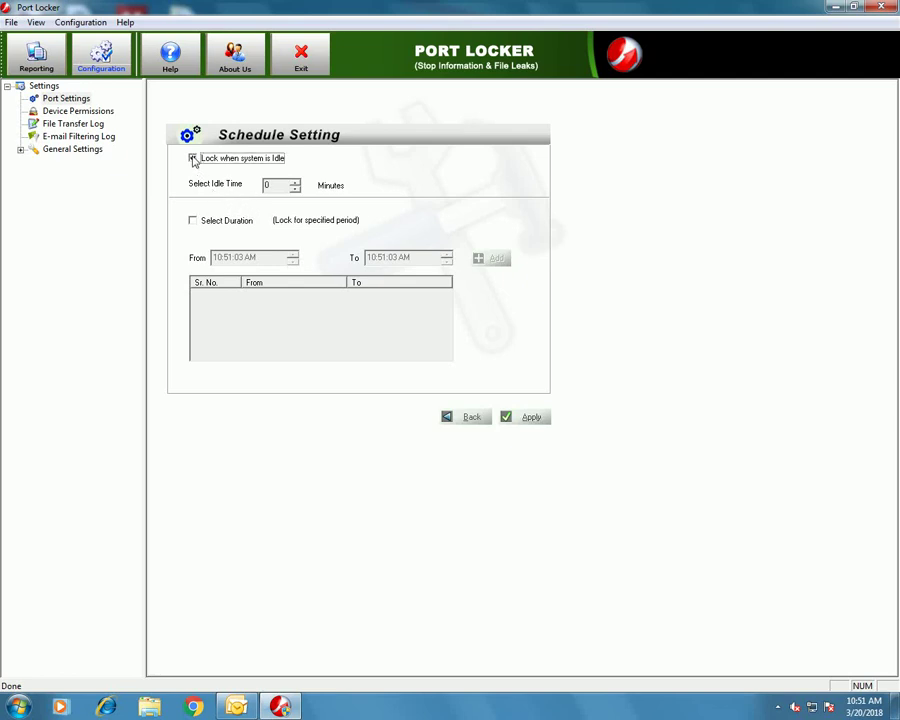
click(296, 183)
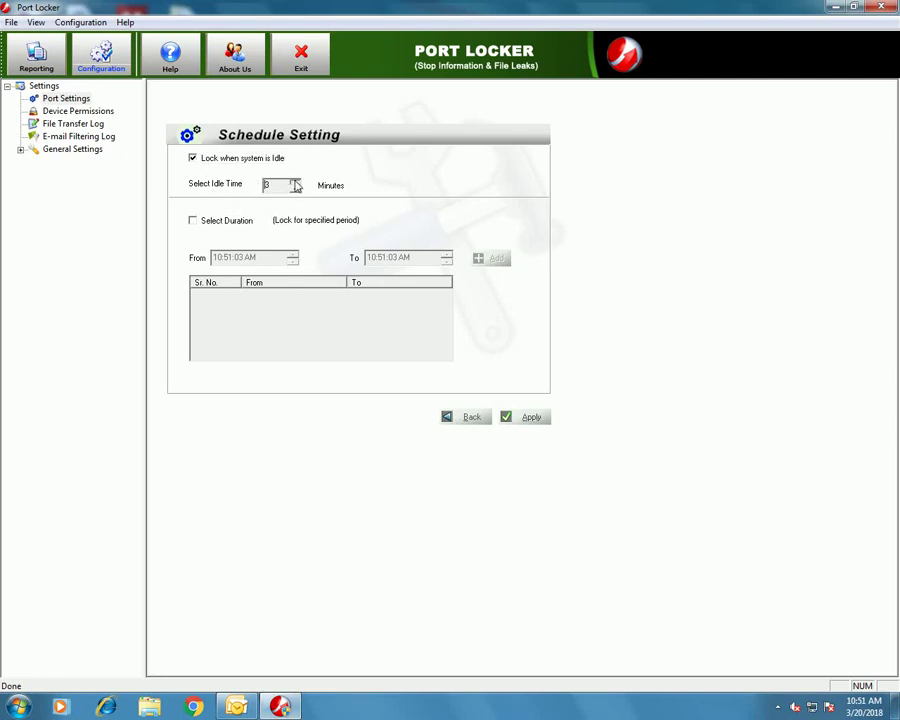
click(194, 222)
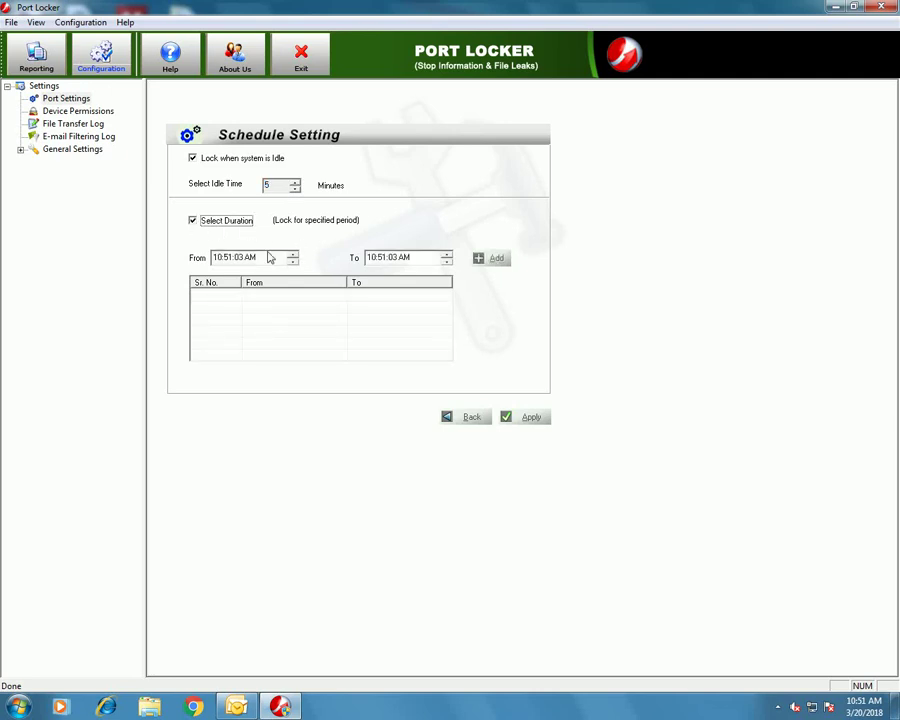
click(447, 255)
click(494, 259)
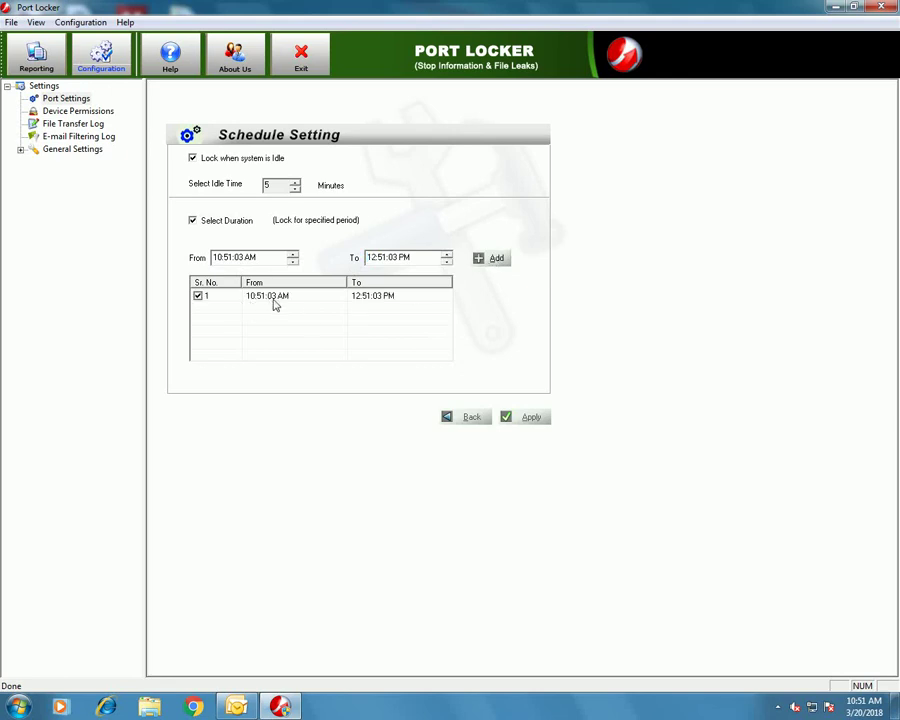
click(535, 419)
click(519, 400)
click(149, 707)
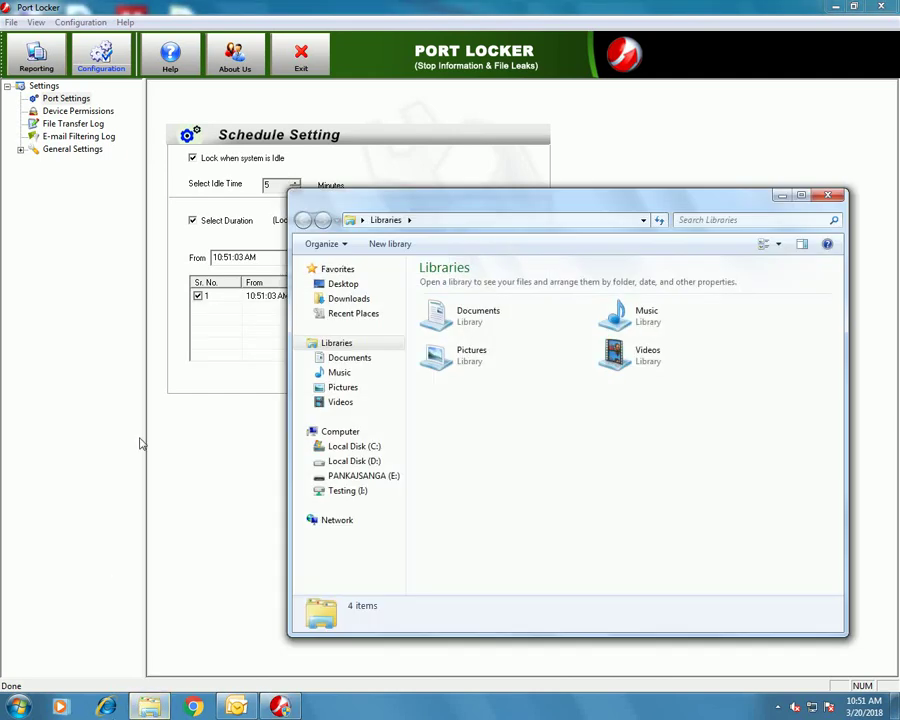
click(355, 434)
double_click(484, 369)
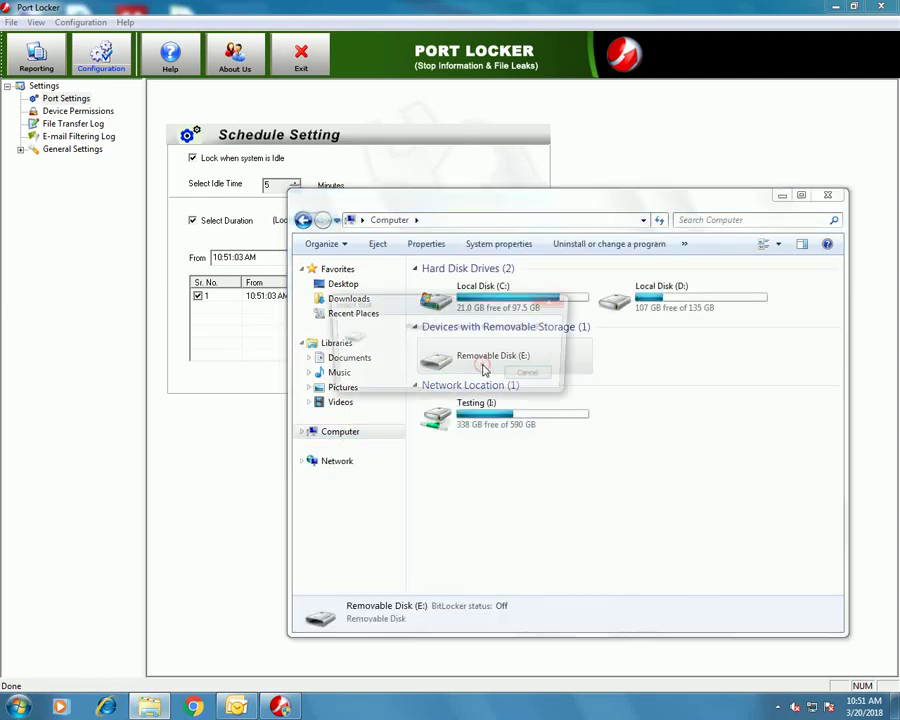
click(533, 376)
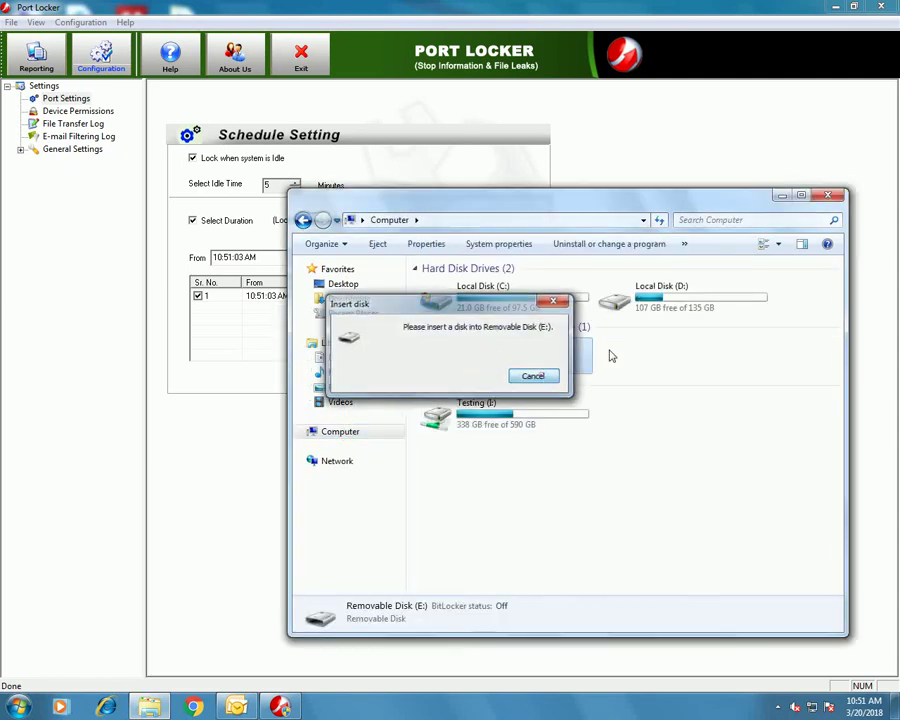
click(782, 197)
Uncheck Select Duration and Lock when system is Idle, then apply the schedule.
click(193, 221)
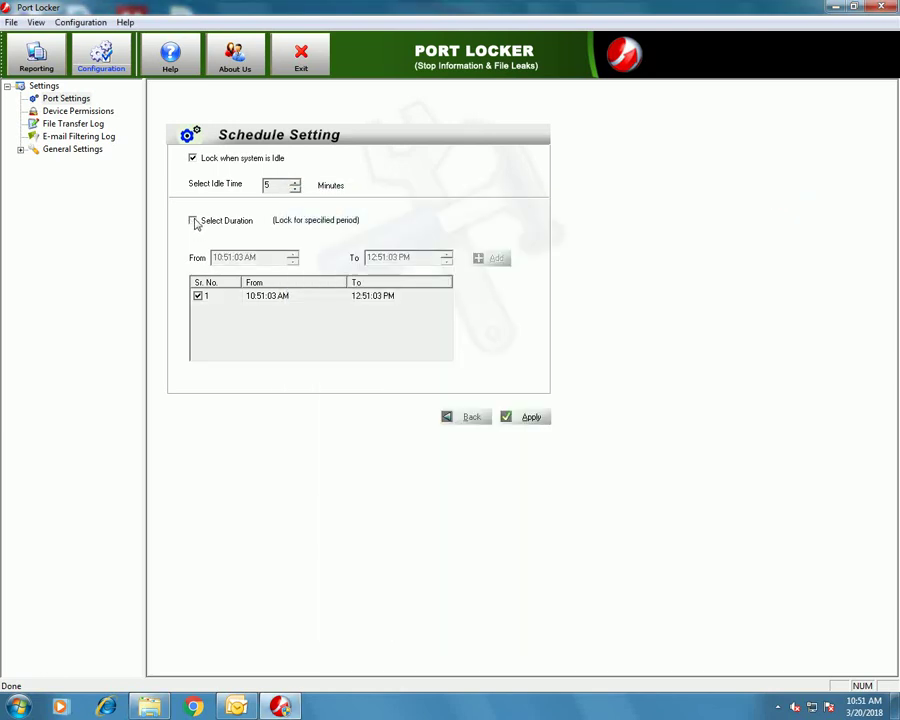
click(193, 159)
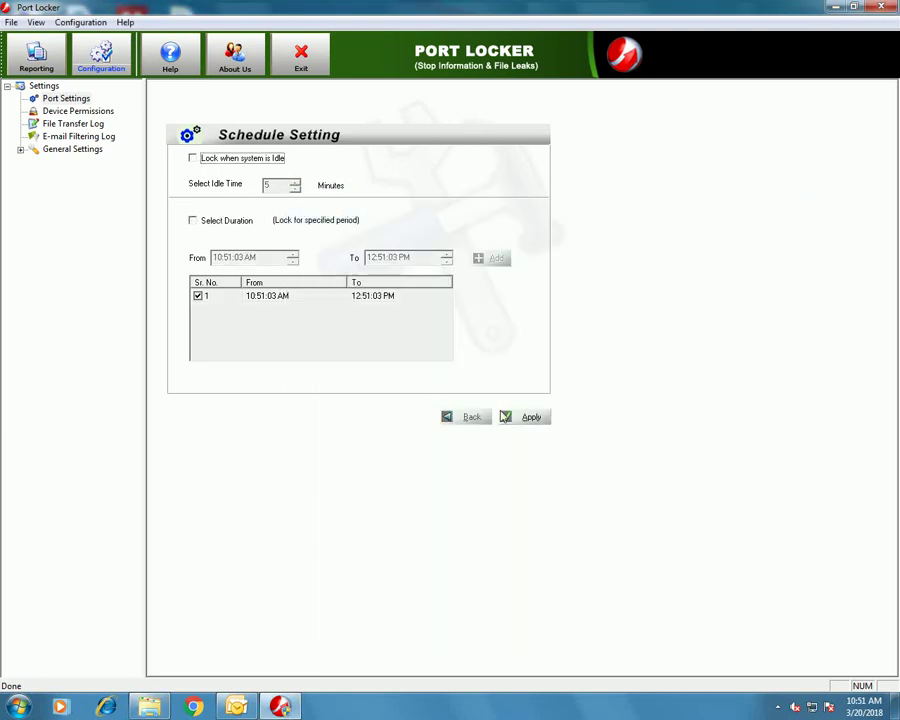
click(527, 421)
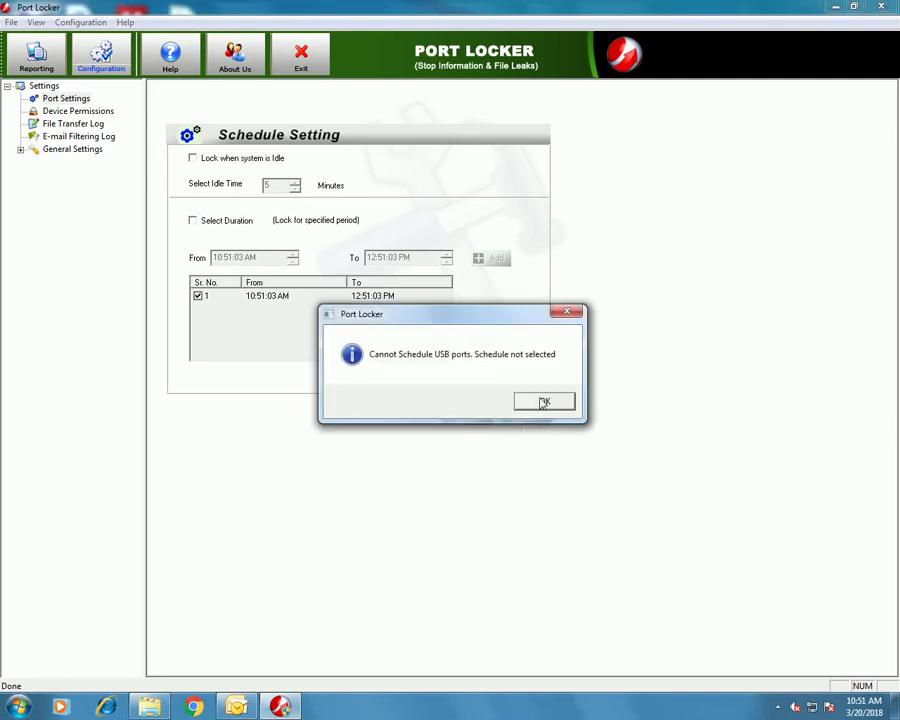
click(544, 402)
click(516, 400)
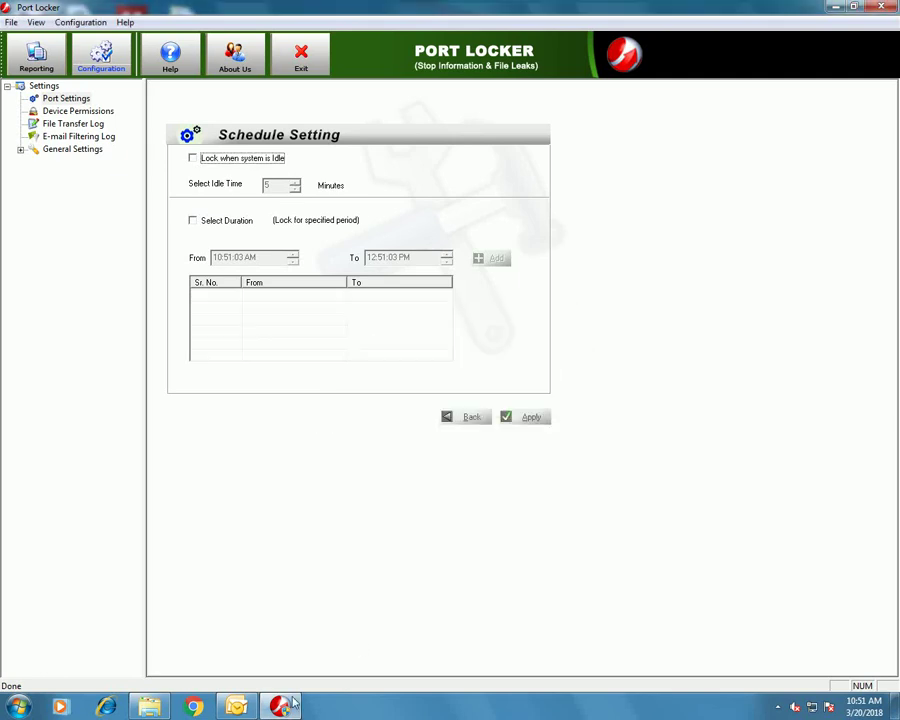
Confirm drive (E:) opens in Explorer, then close Explorer.
click(152, 707)
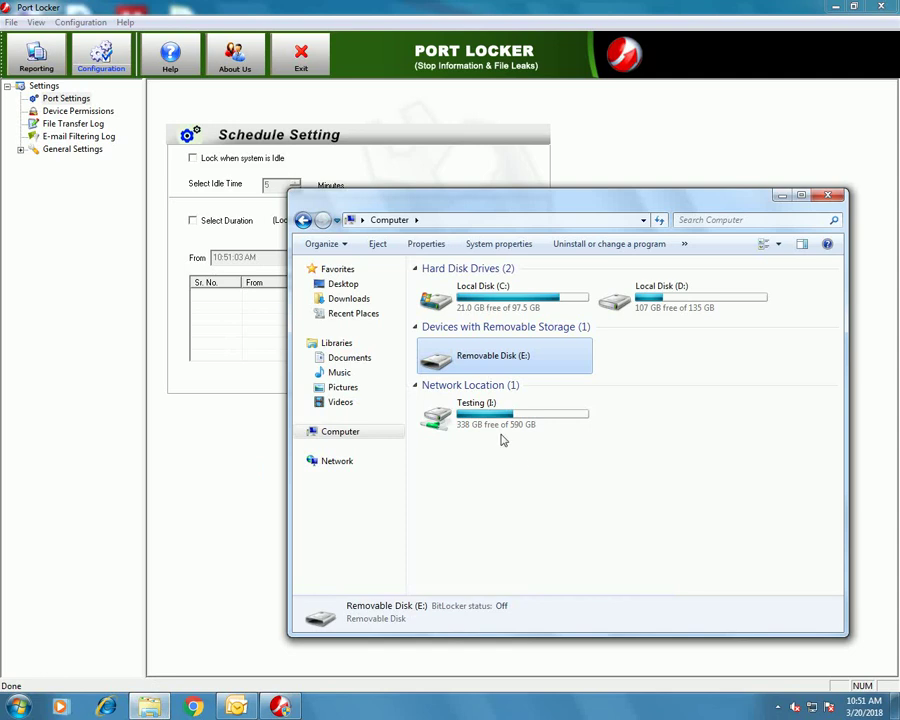
double_click(505, 365)
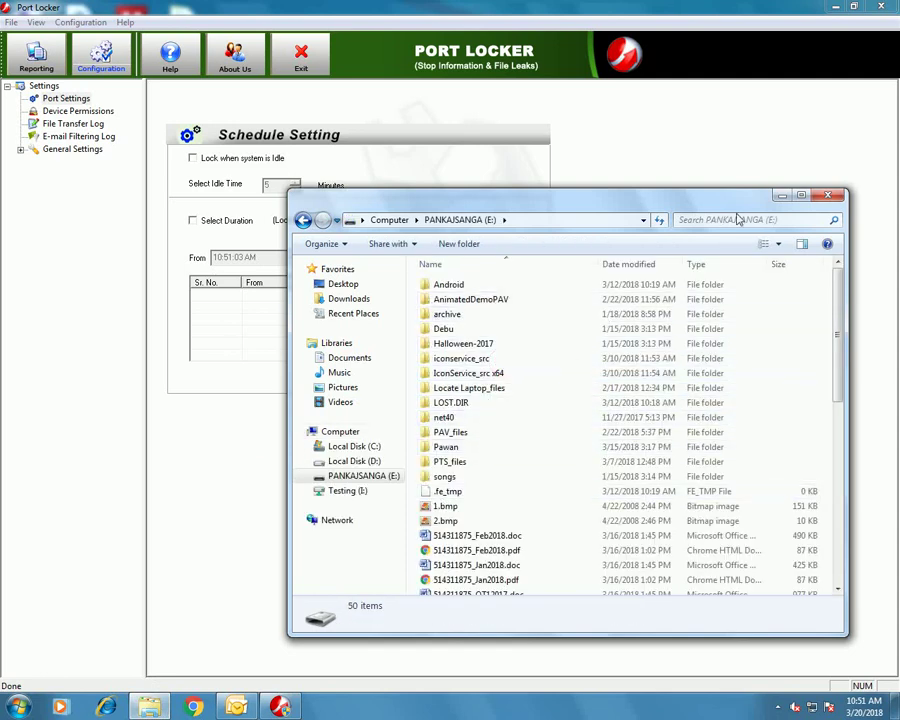
click(829, 194)
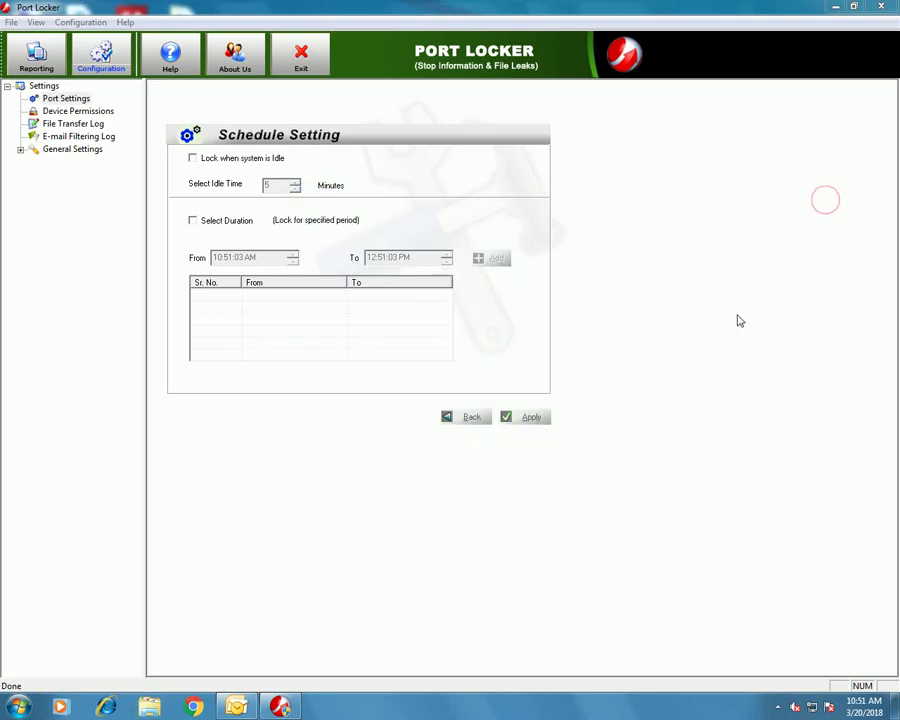
Enable the USB White List and add the enumerated SanDisk Cruzer Blade as Port1.
click(66, 98)
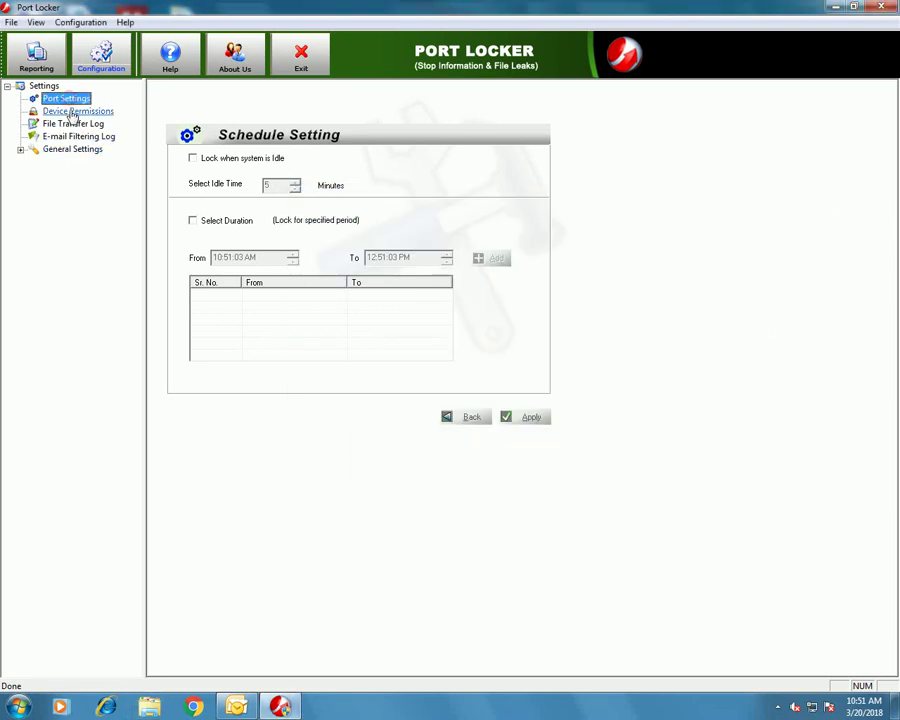
click(464, 419)
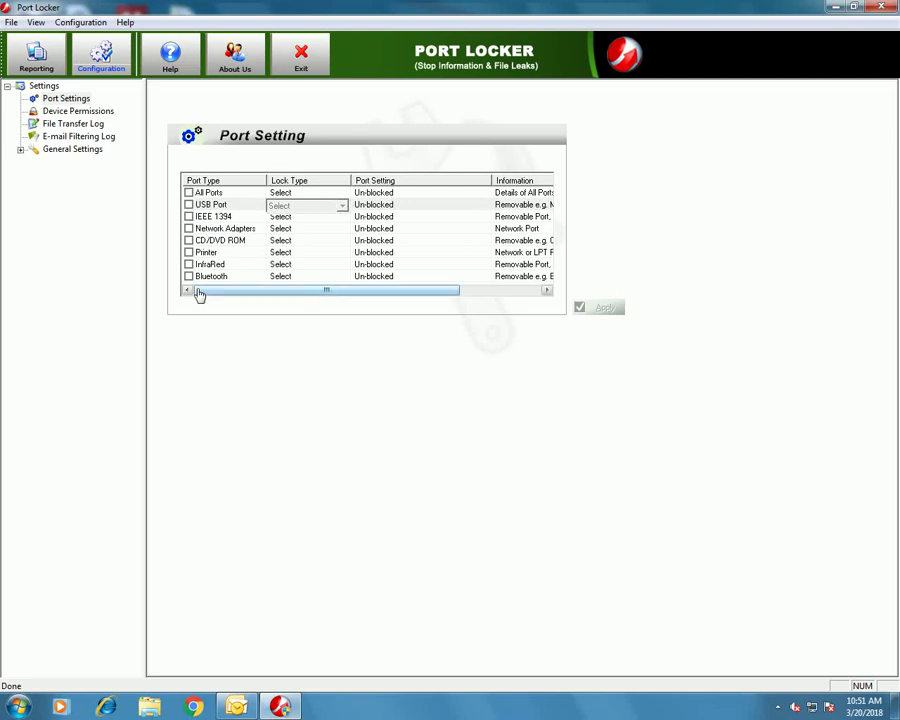
click(68, 112)
click(185, 168)
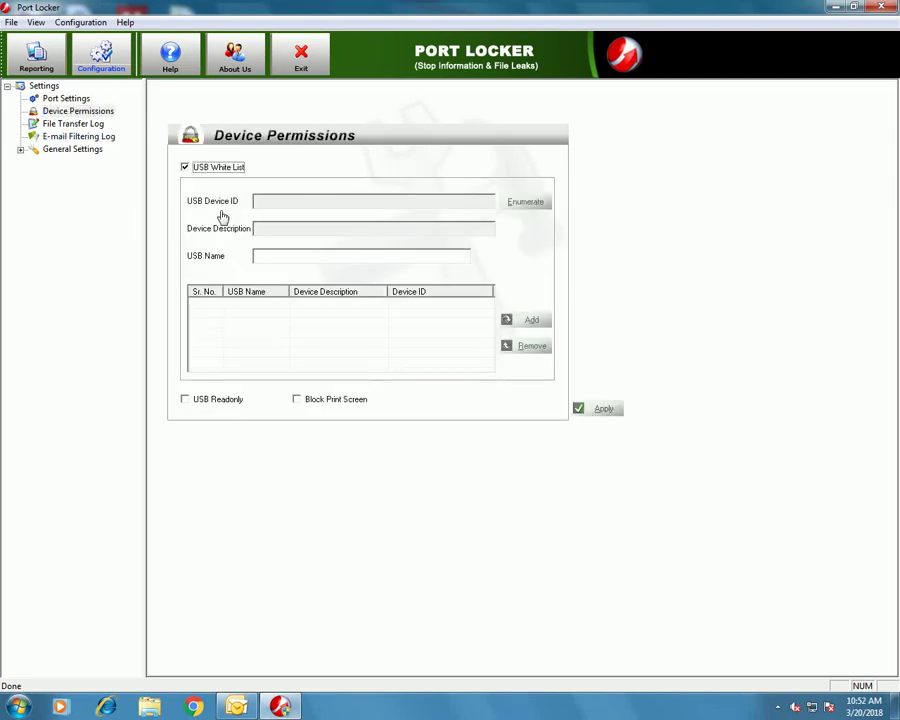
click(525, 204)
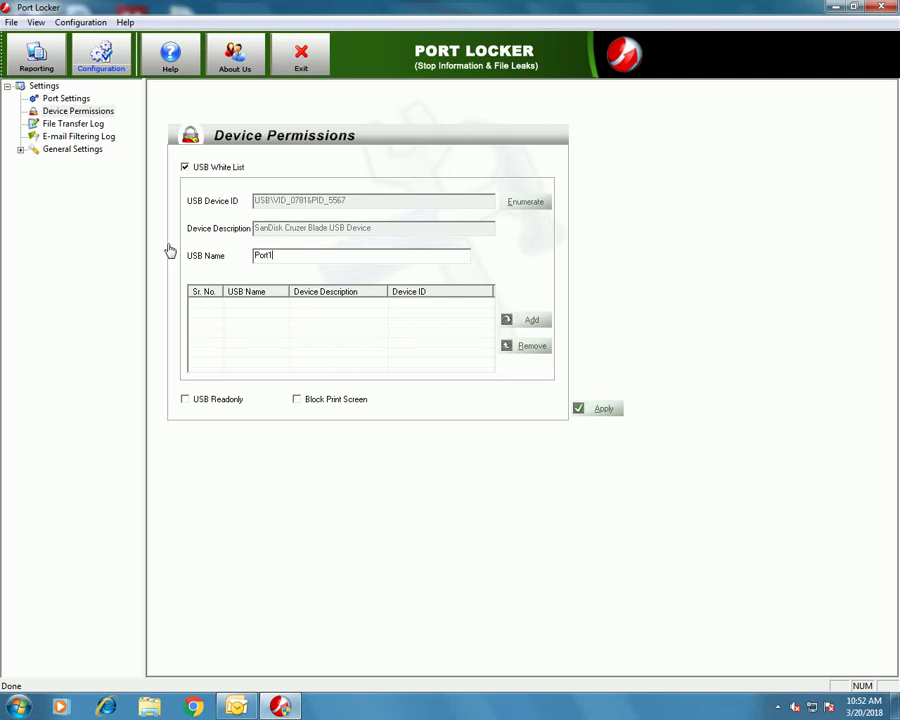
click(541, 327)
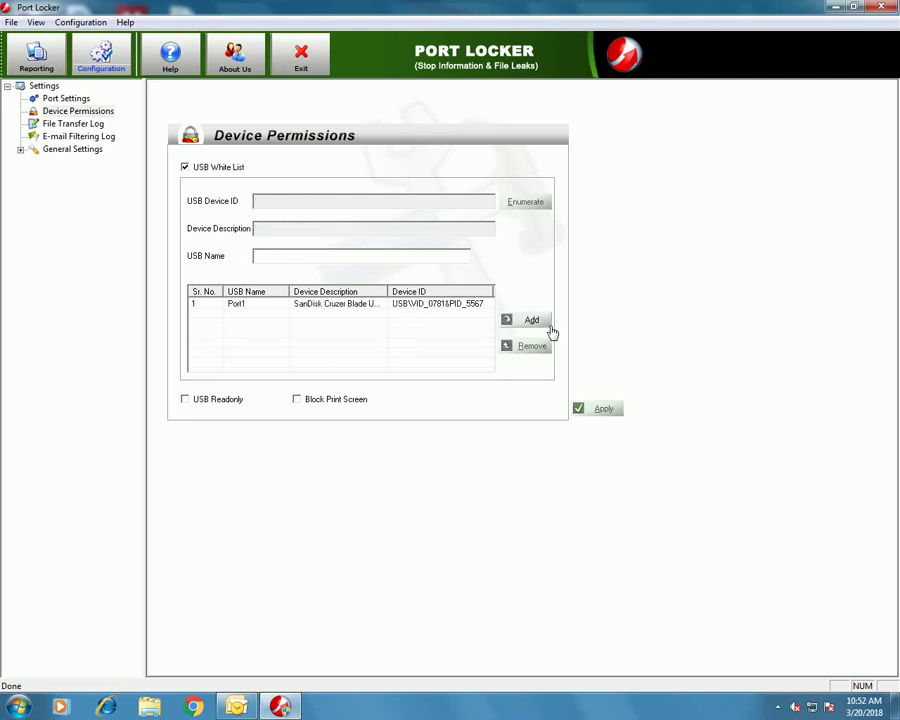
Enable USB Readonly and Block Print Screen, and apply the device permissions.
click(185, 399)
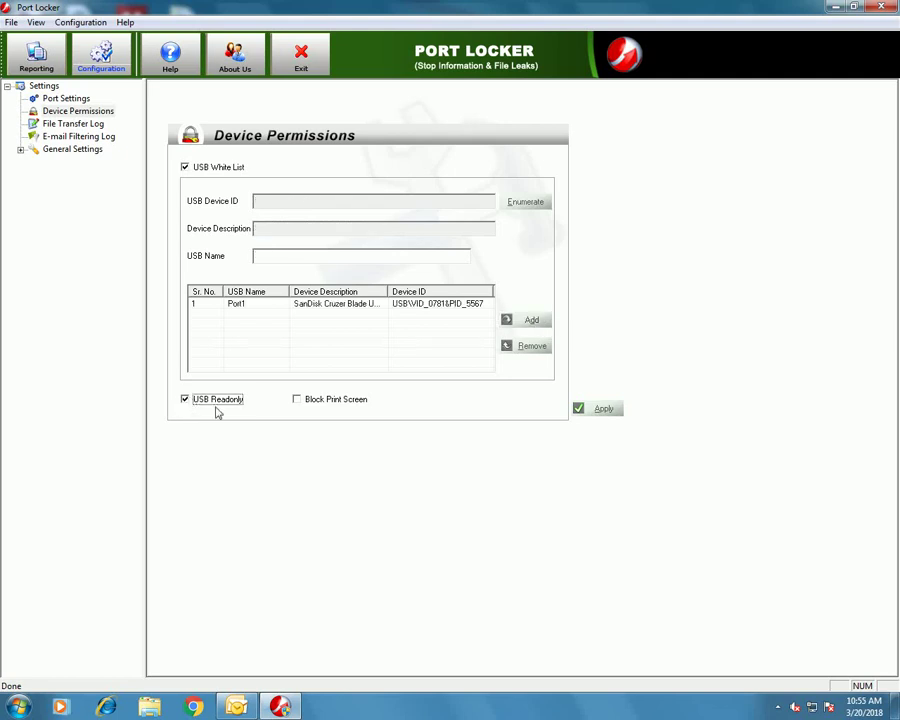
click(296, 400)
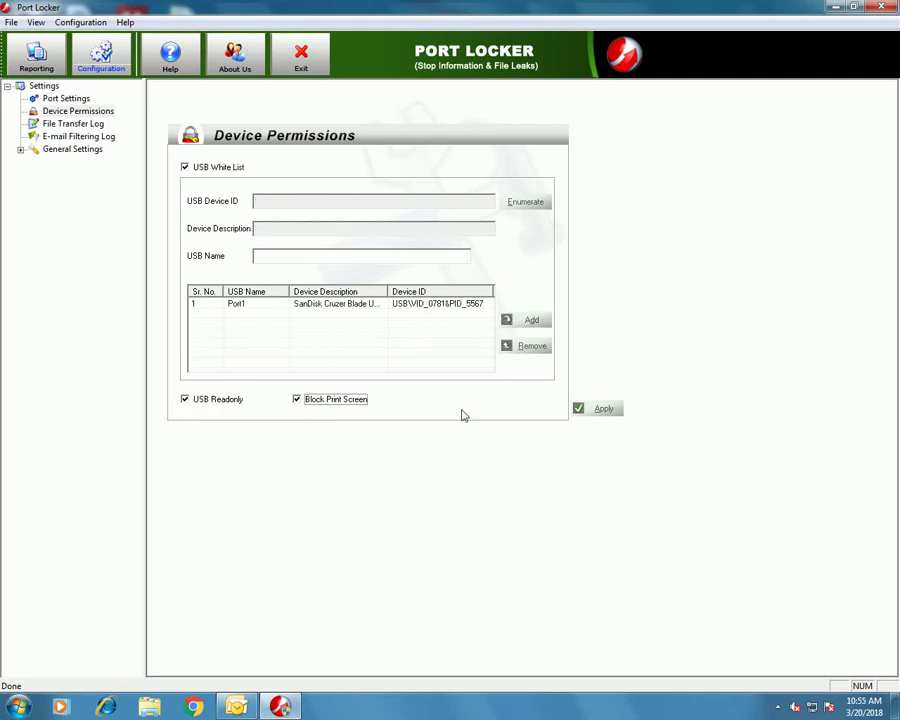
click(601, 410)
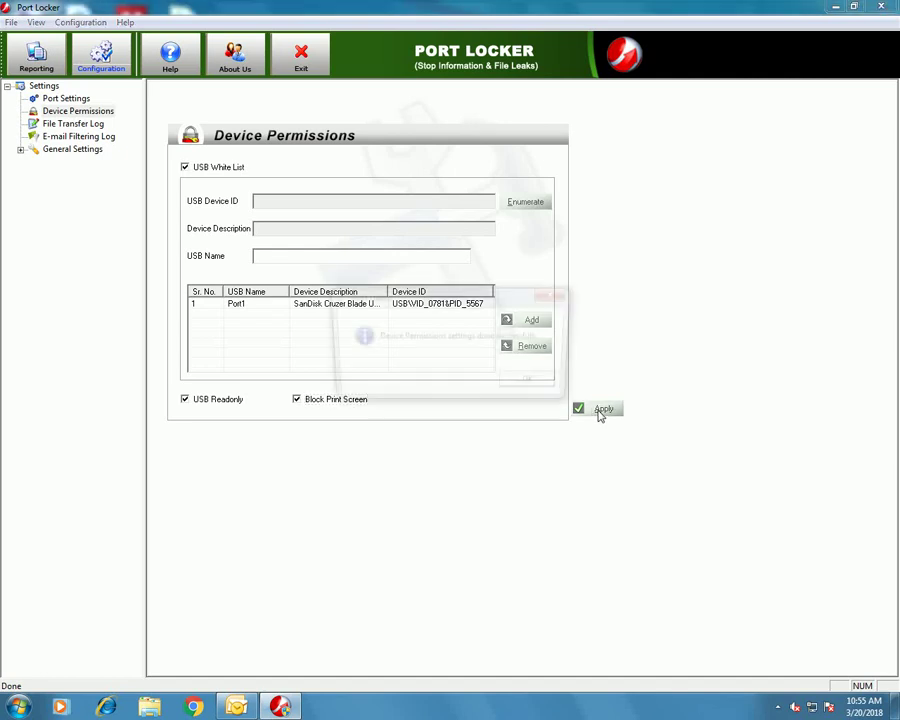
Open the USB drive's contents in Explorer.
click(148, 708)
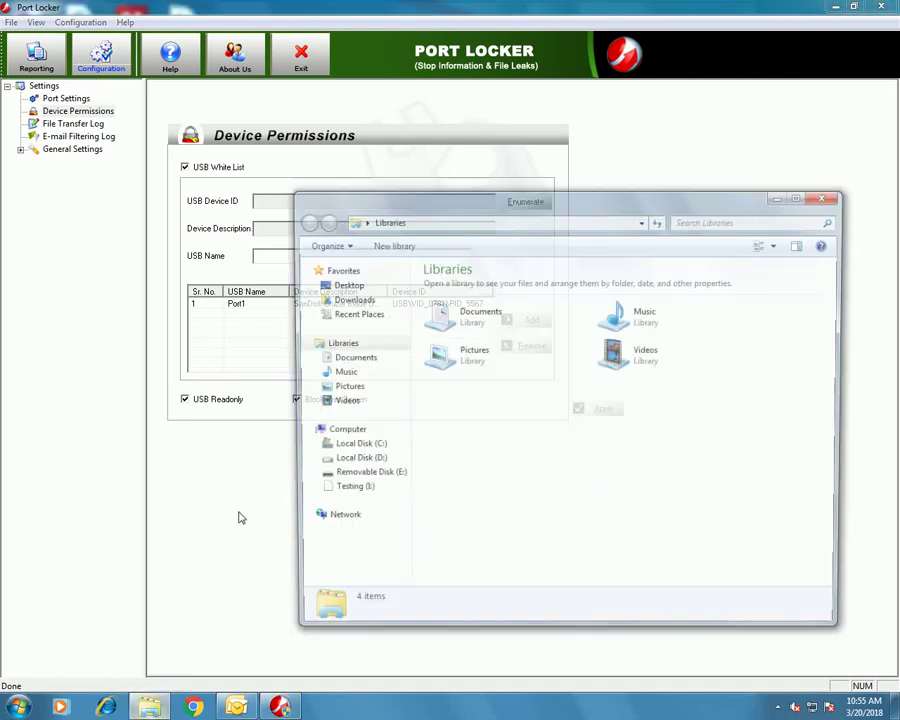
click(357, 477)
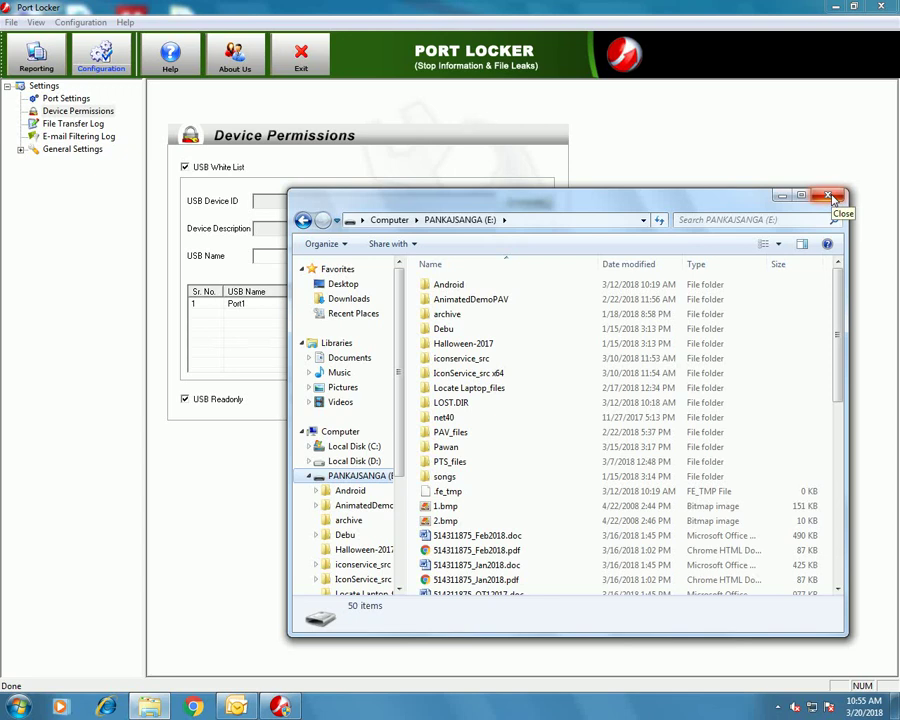
click(828, 196)
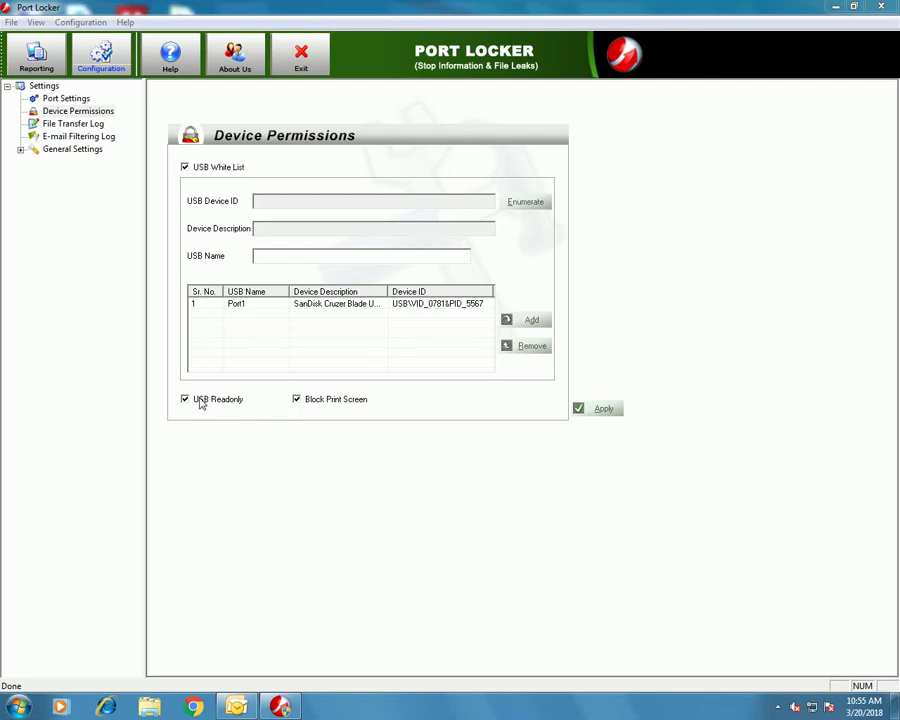
click(149, 708)
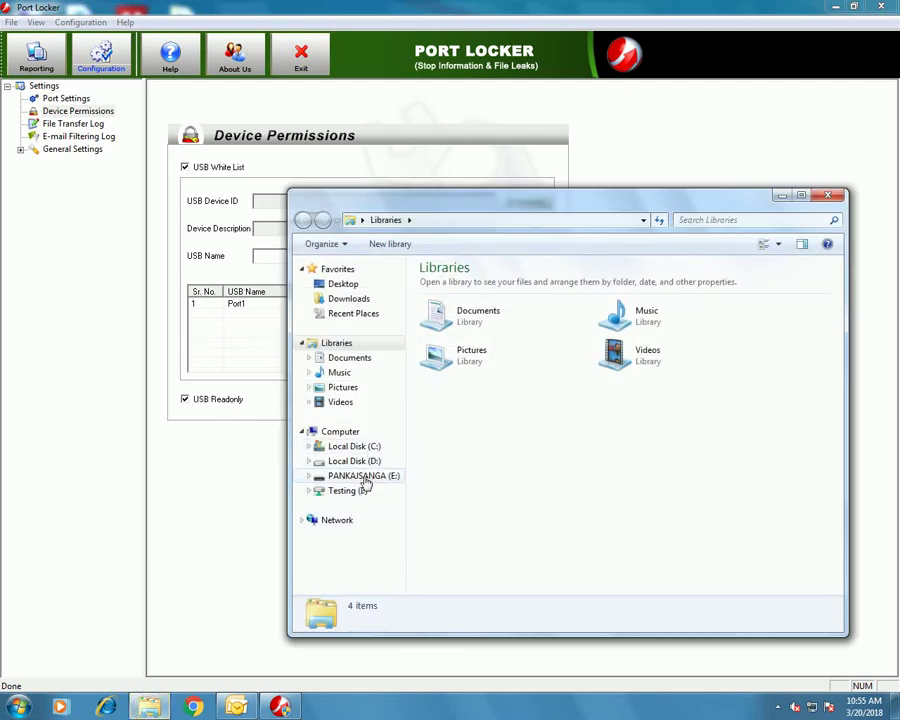
click(364, 476)
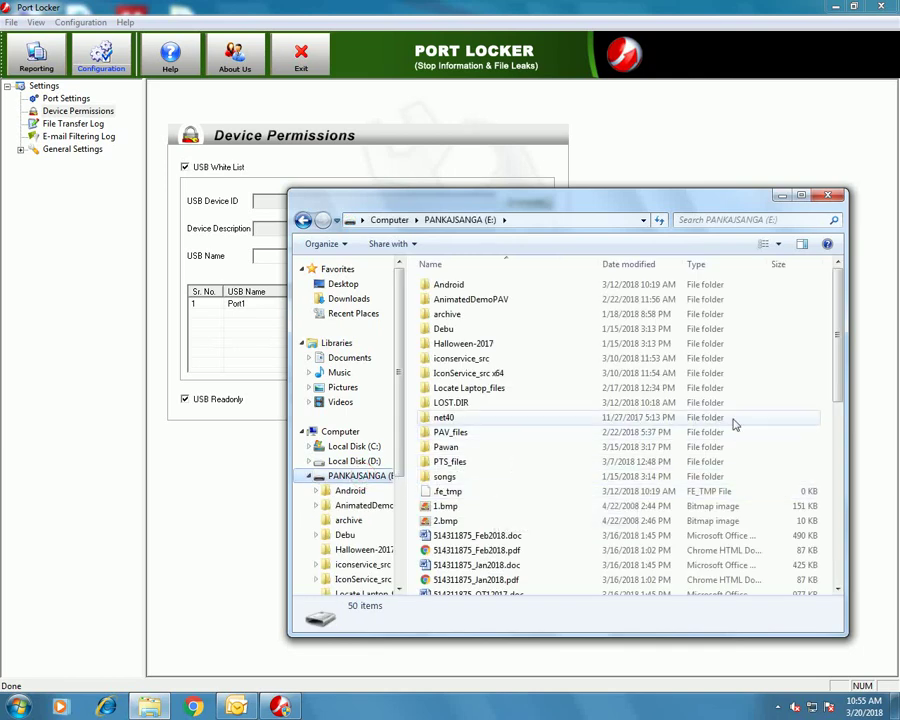
Send New Text Document from the desktop to the USB drive.
click(836, 8)
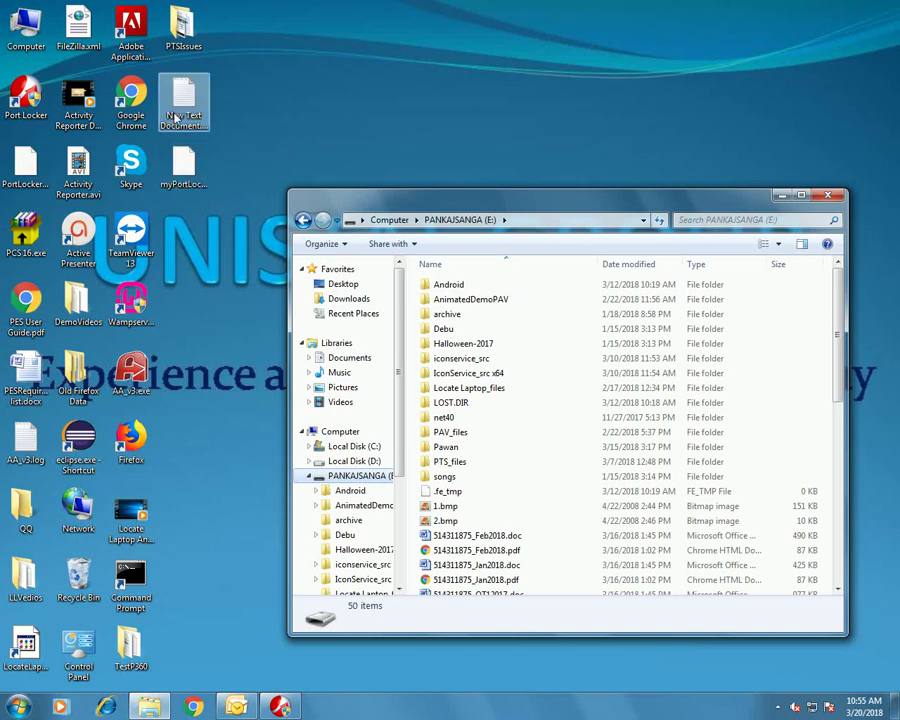
right_click(178, 112)
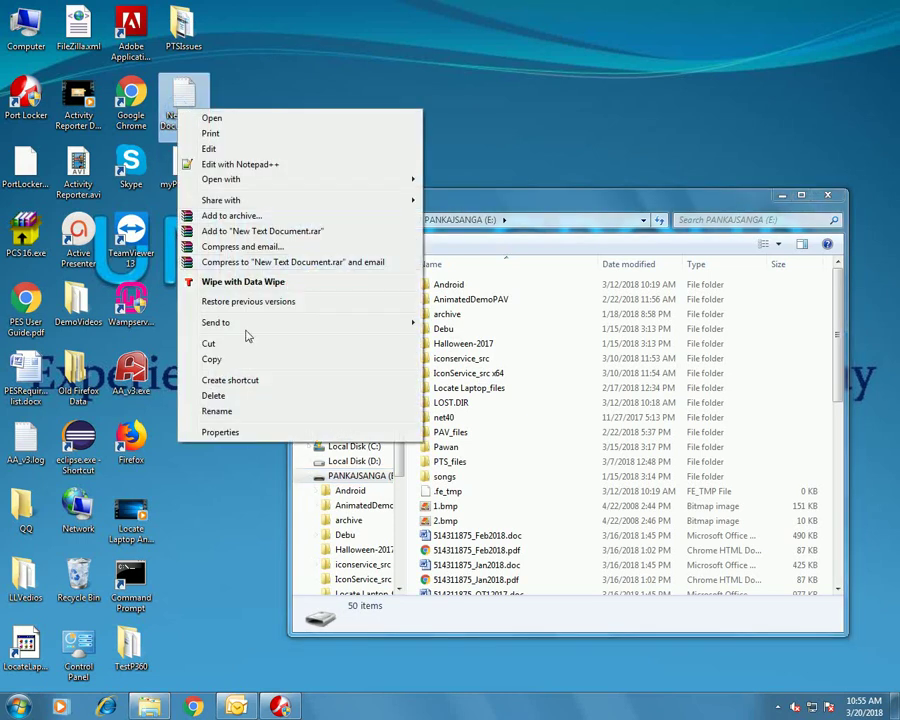
mouse_move(245, 324)
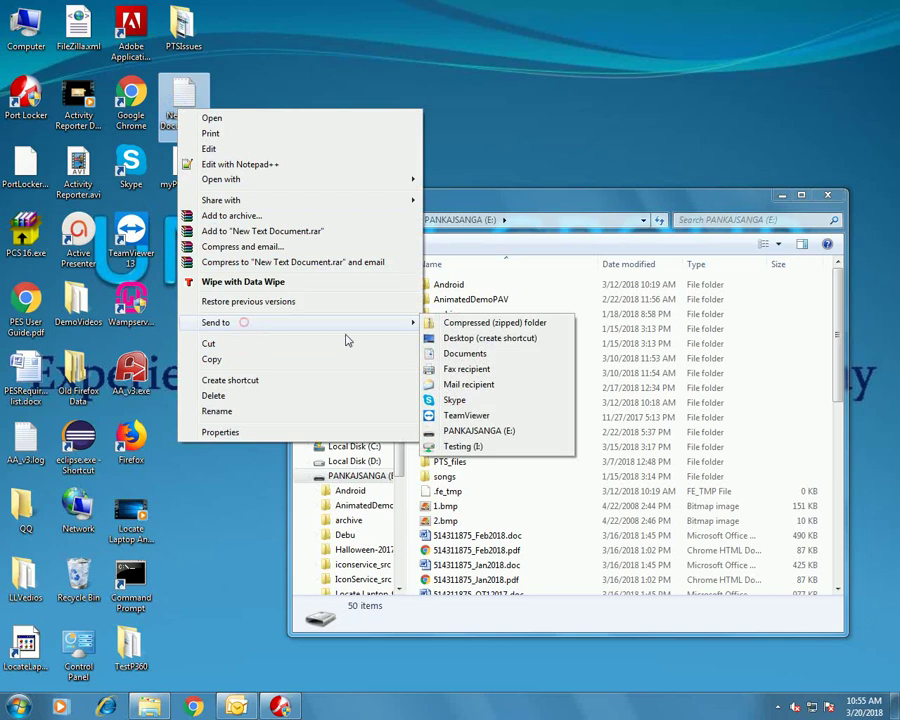
click(493, 430)
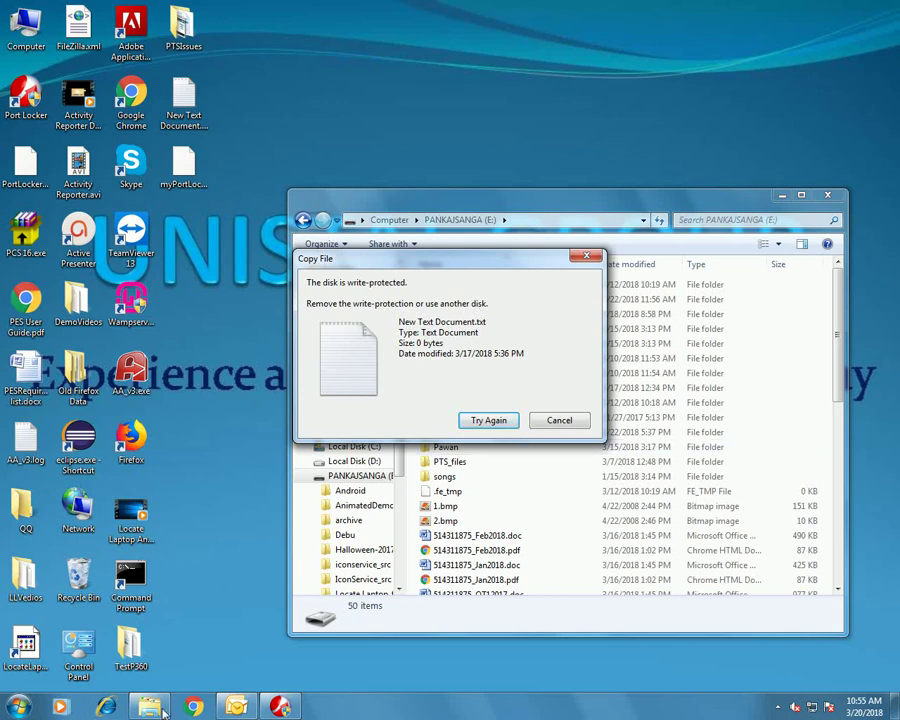
Turn off USB Readonly in Port Locker, apply it, and retry the file copy.
click(278, 707)
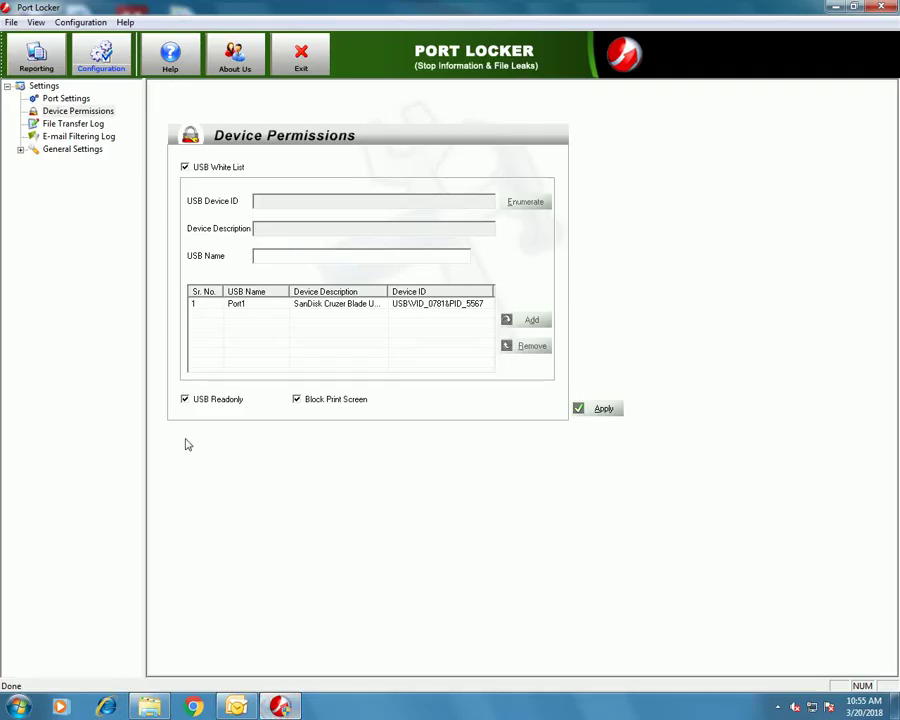
click(185, 400)
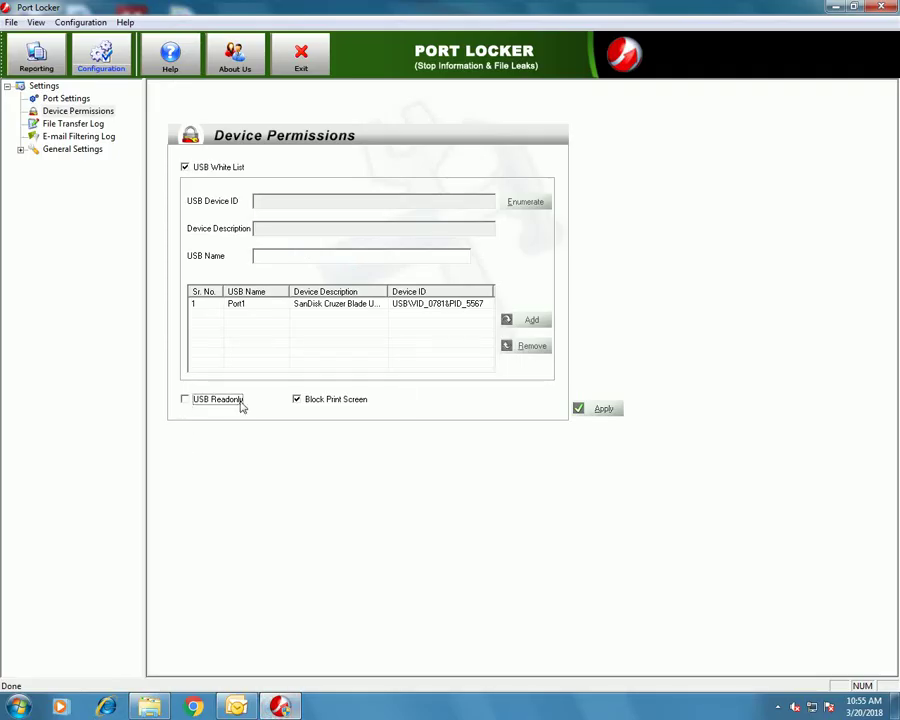
click(604, 410)
click(546, 383)
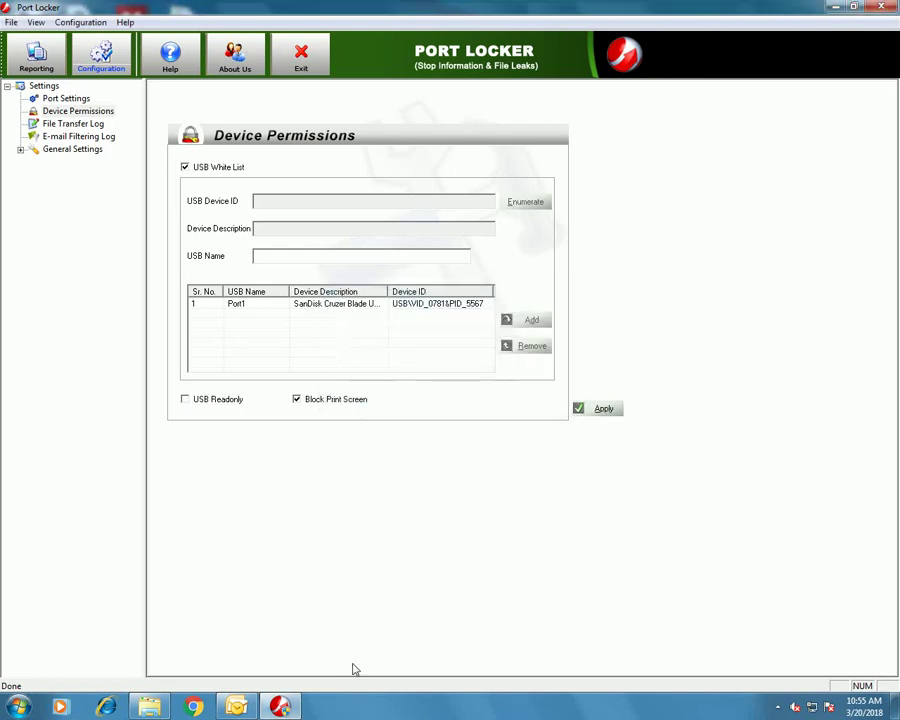
click(280, 707)
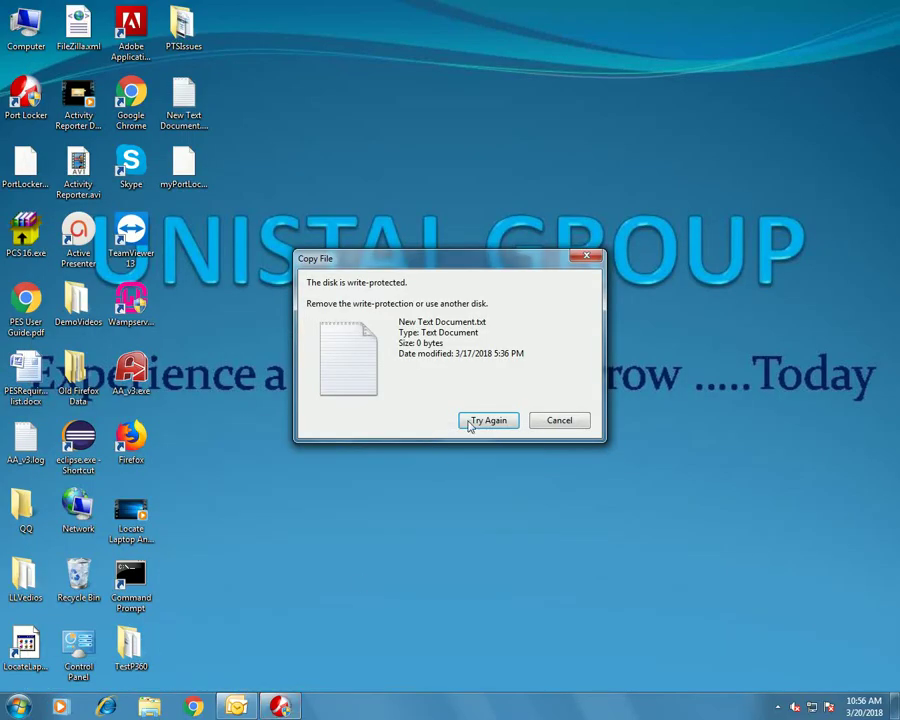
click(470, 422)
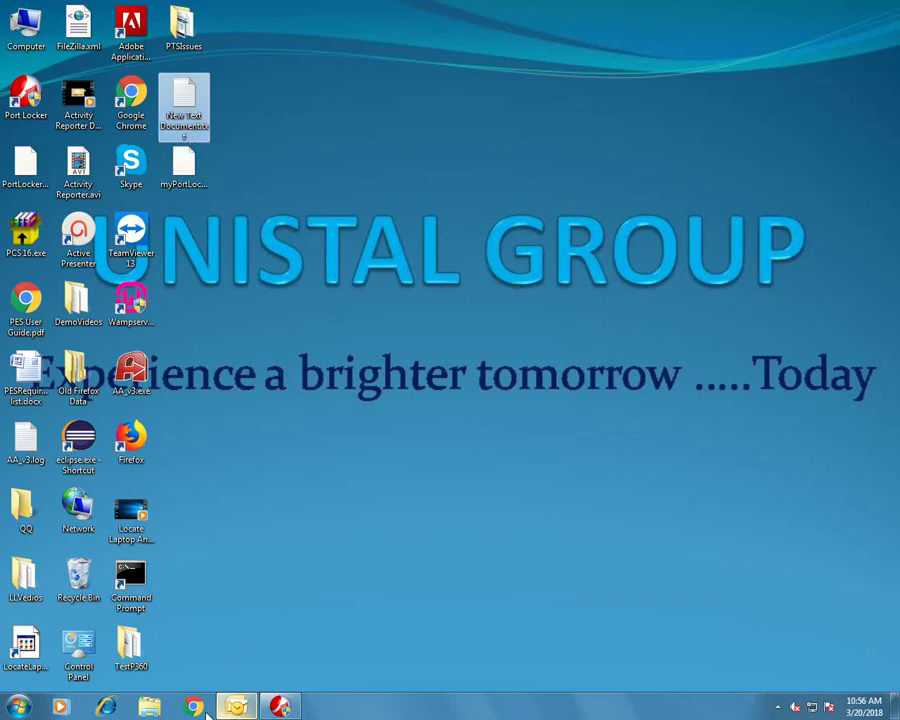
Permanently delete New Text Document.txt from drive E:, close Explorer, and return to Port Locker.
click(175, 651)
click(149, 707)
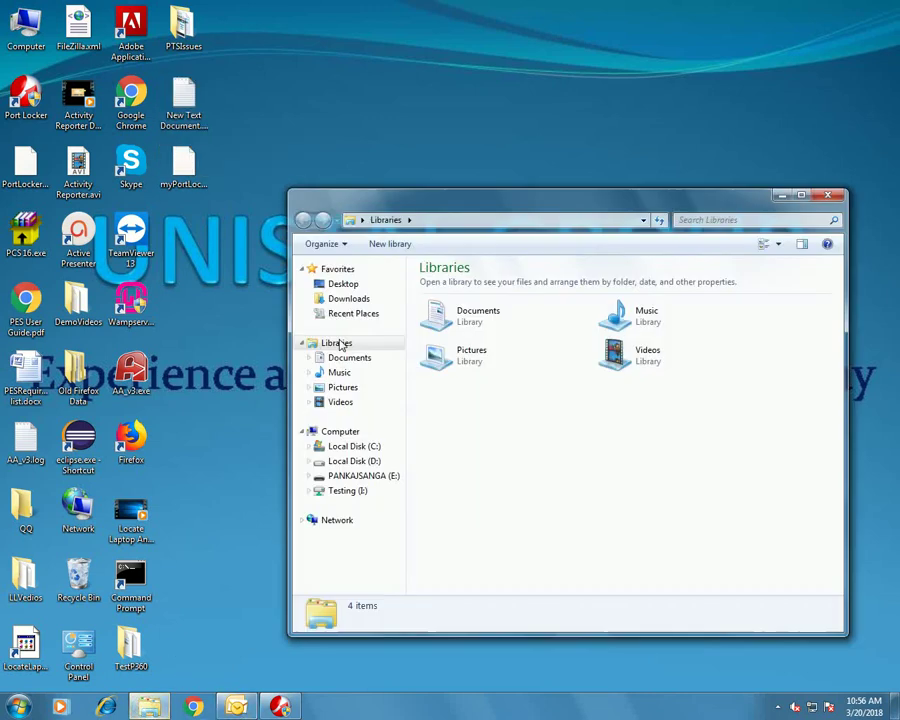
click(392, 476)
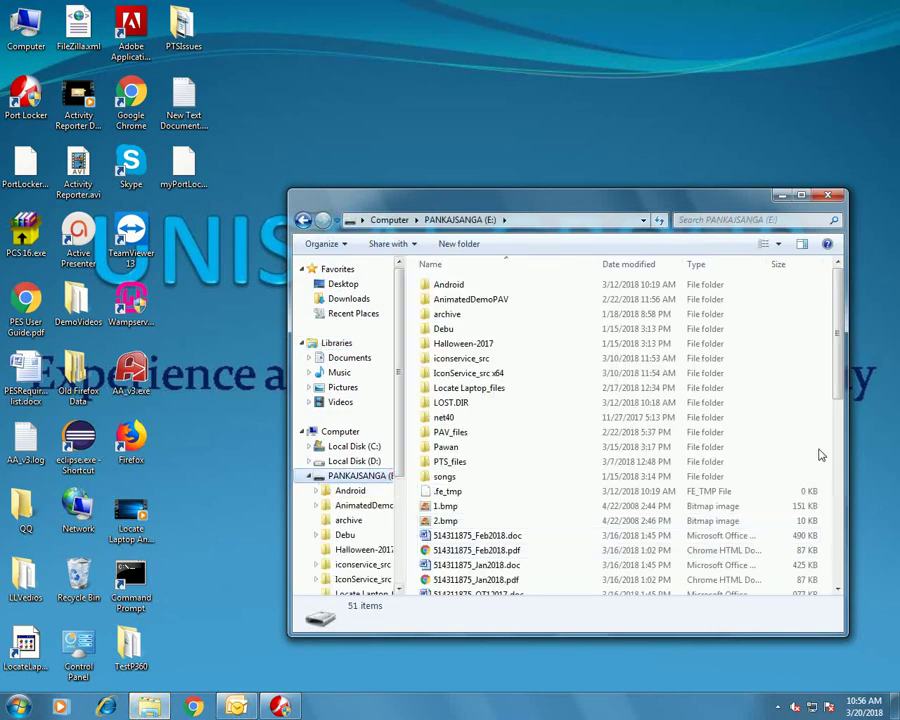
scroll(822, 480, down, 10)
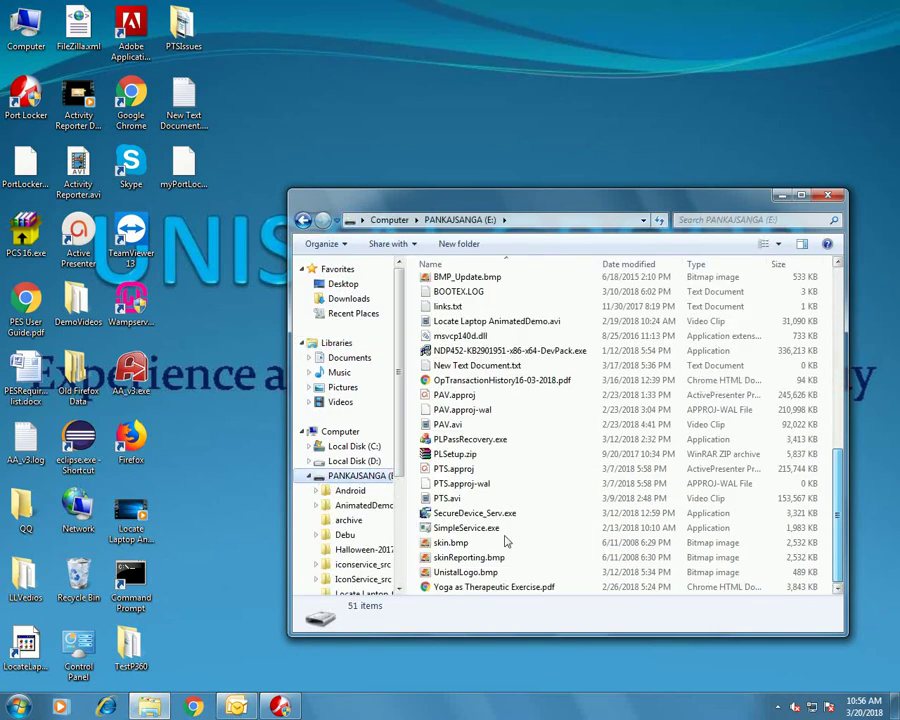
click(463, 367)
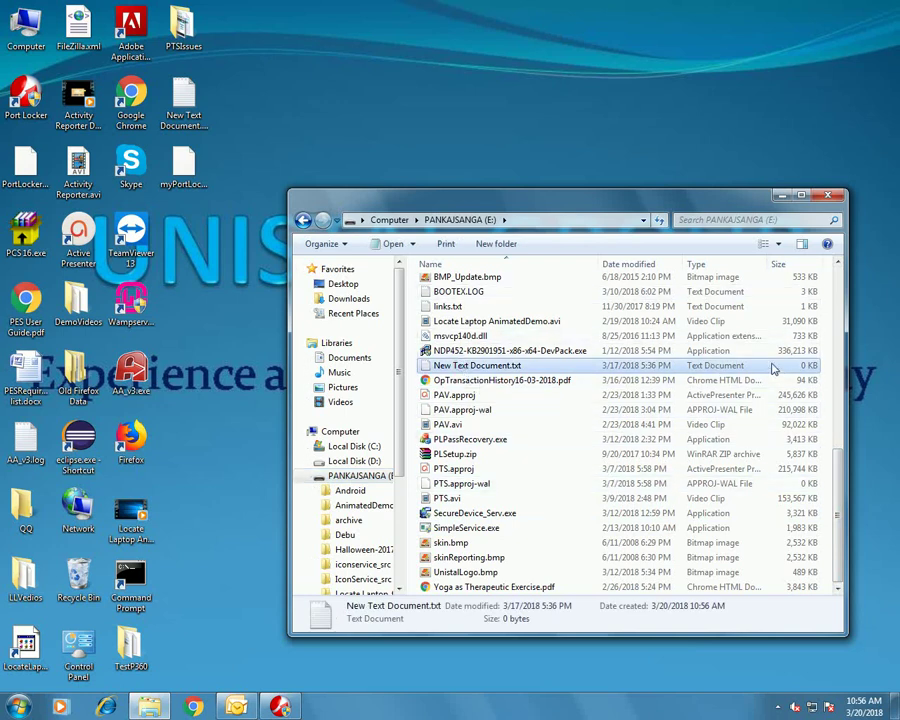
key(Delete)
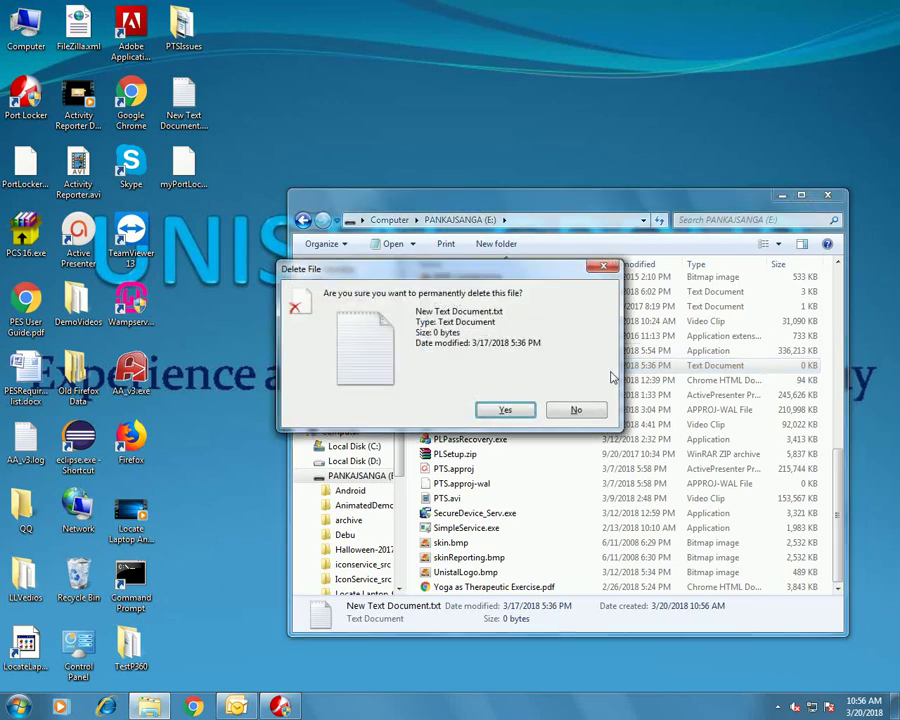
click(508, 407)
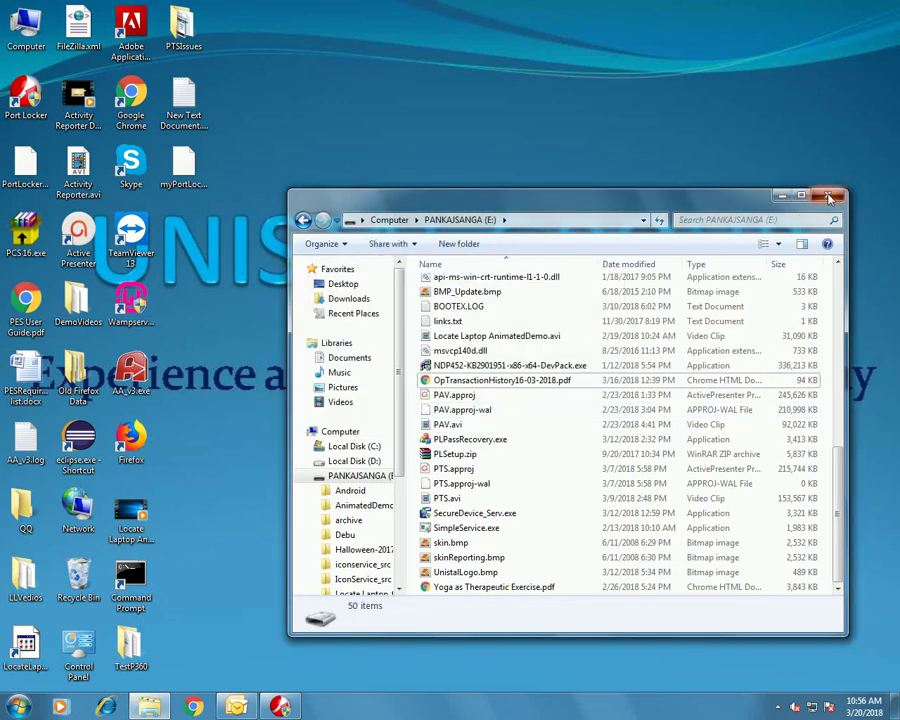
key(alt+F4)
key(alt+Tab)
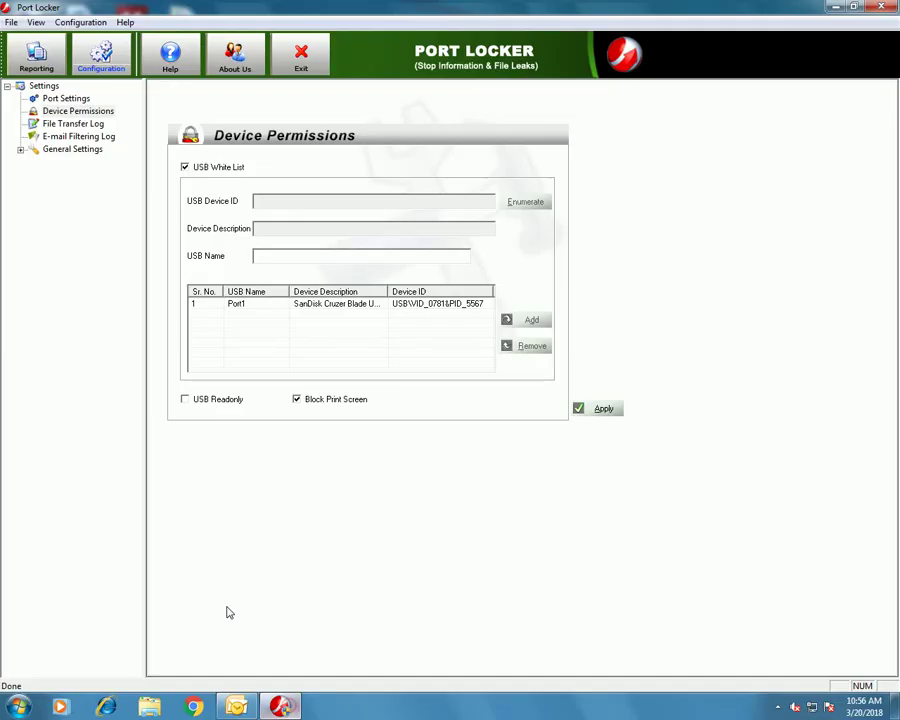
Enable USB file transfer logging for only the *.pdf and *.txt extensions and apply it.
click(70, 124)
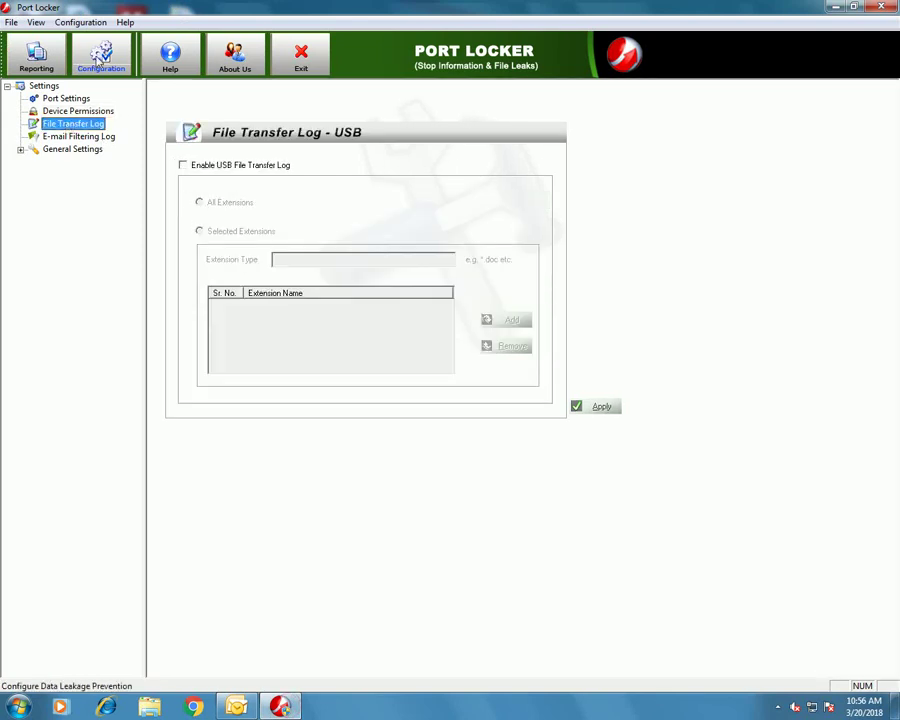
click(182, 165)
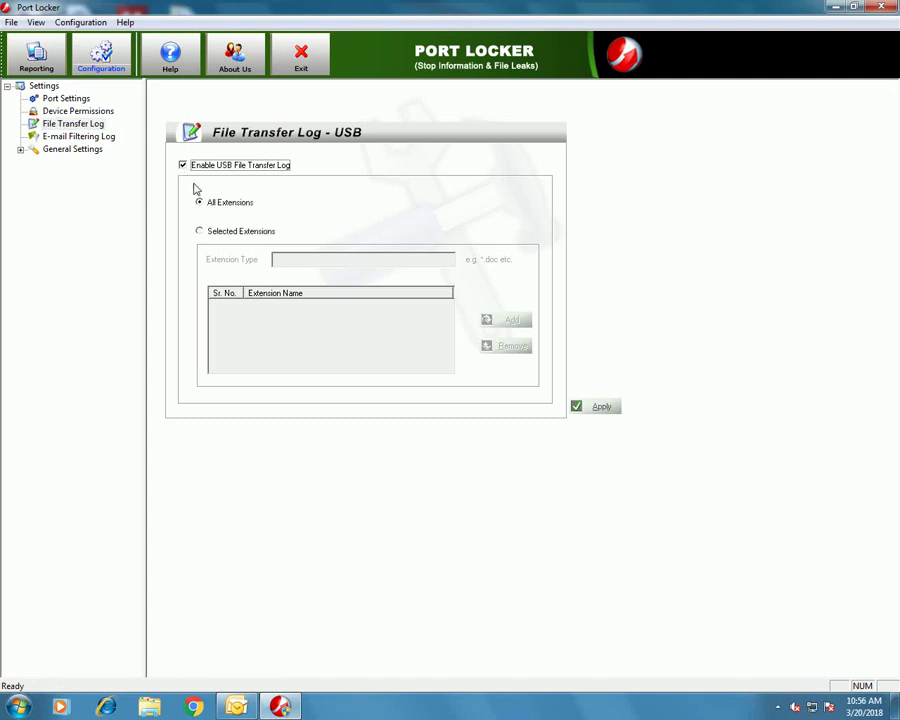
click(199, 231)
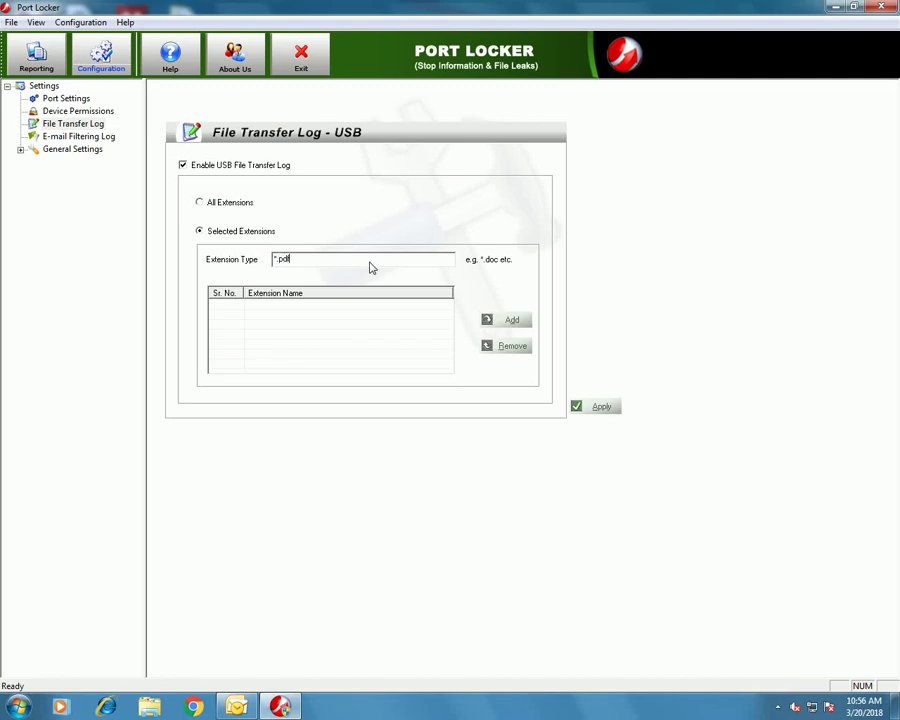
click(503, 322)
click(524, 327)
click(604, 408)
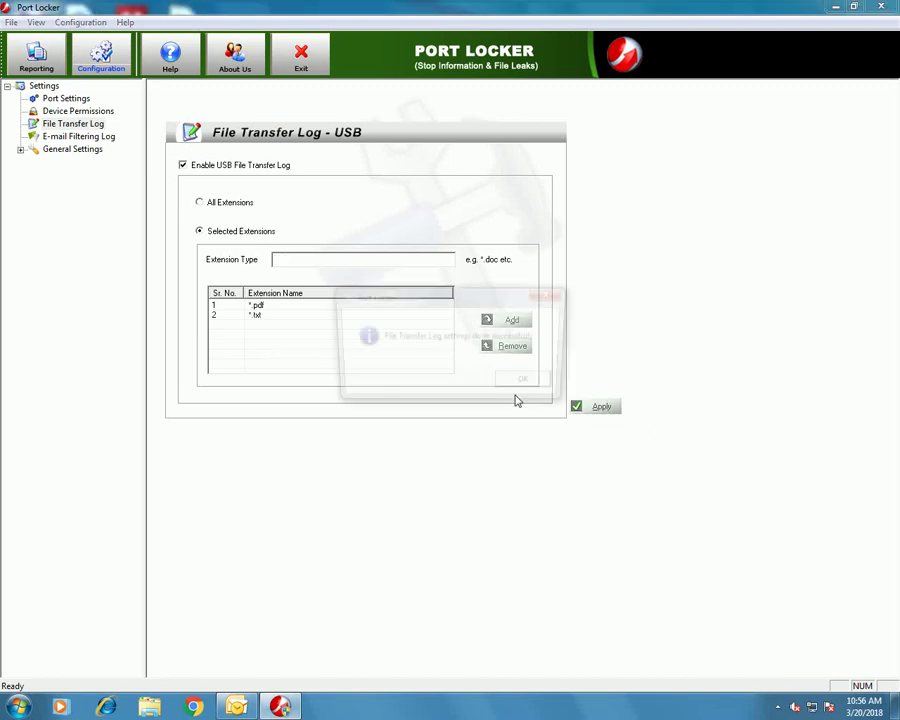
click(528, 383)
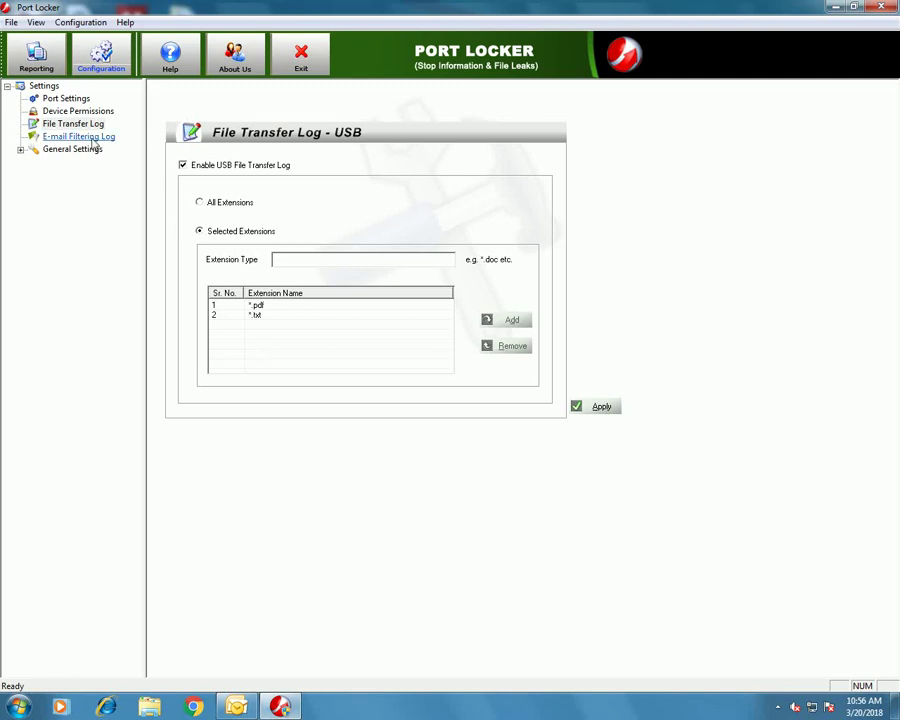
Enable e-mail filtering of *.docx, *.txt and *.pdf attachments with the 10 KB size limit.
click(94, 139)
click(186, 147)
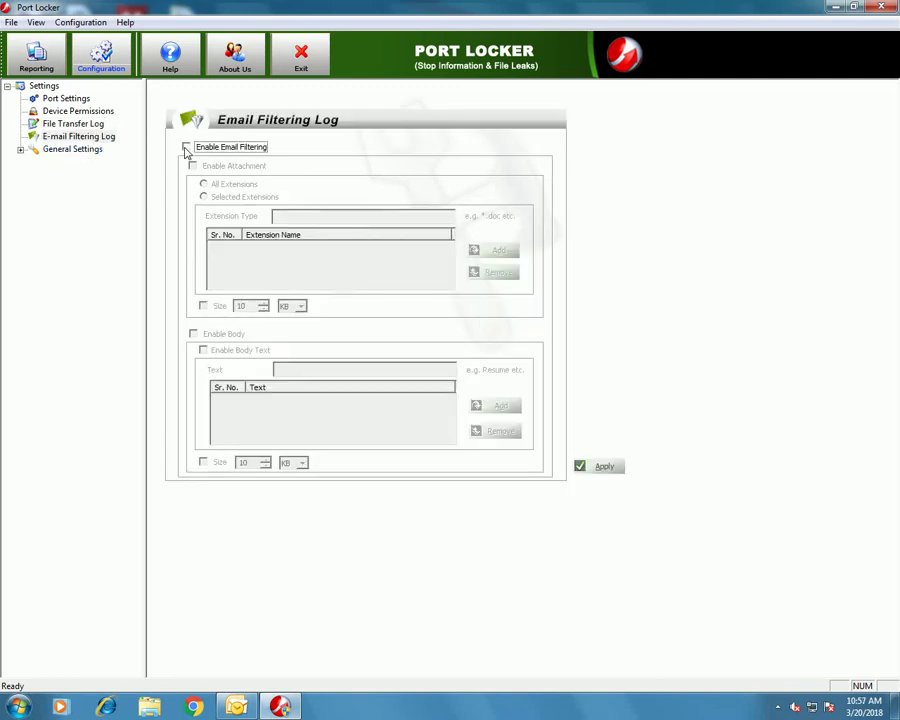
click(193, 166)
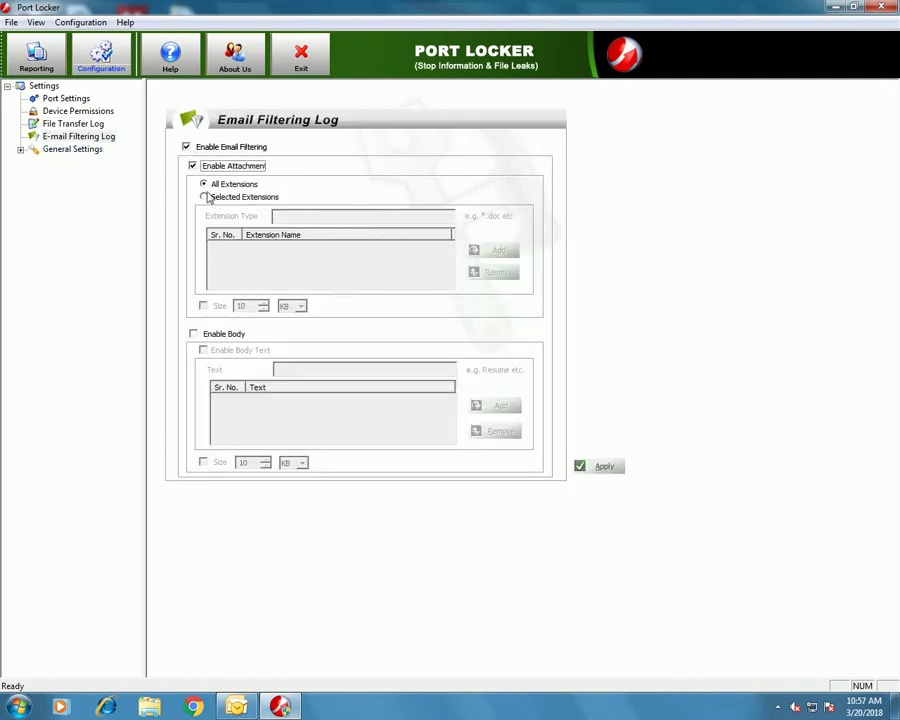
click(204, 197)
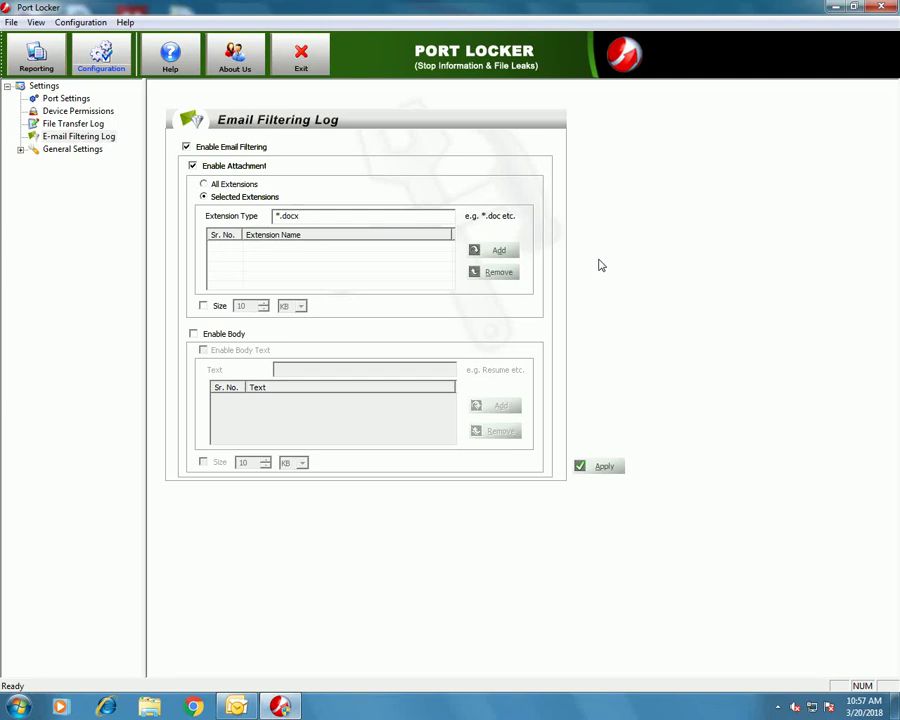
click(512, 255)
click(373, 218)
click(498, 251)
click(309, 218)
click(480, 252)
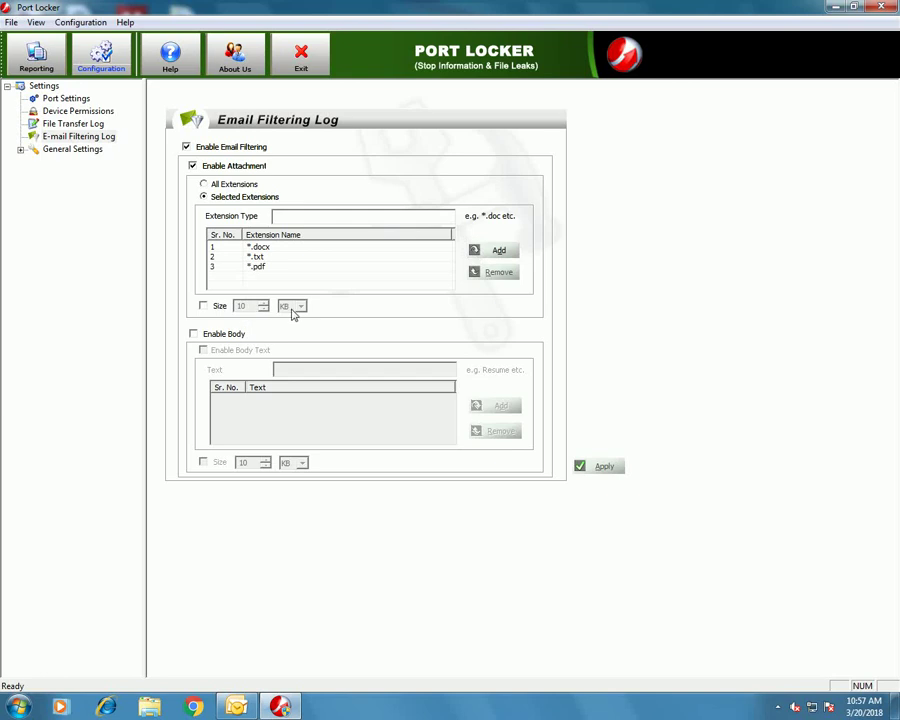
click(203, 306)
Filter message body text for the keywords Resume and Jobs with a size limit, and apply.
click(194, 335)
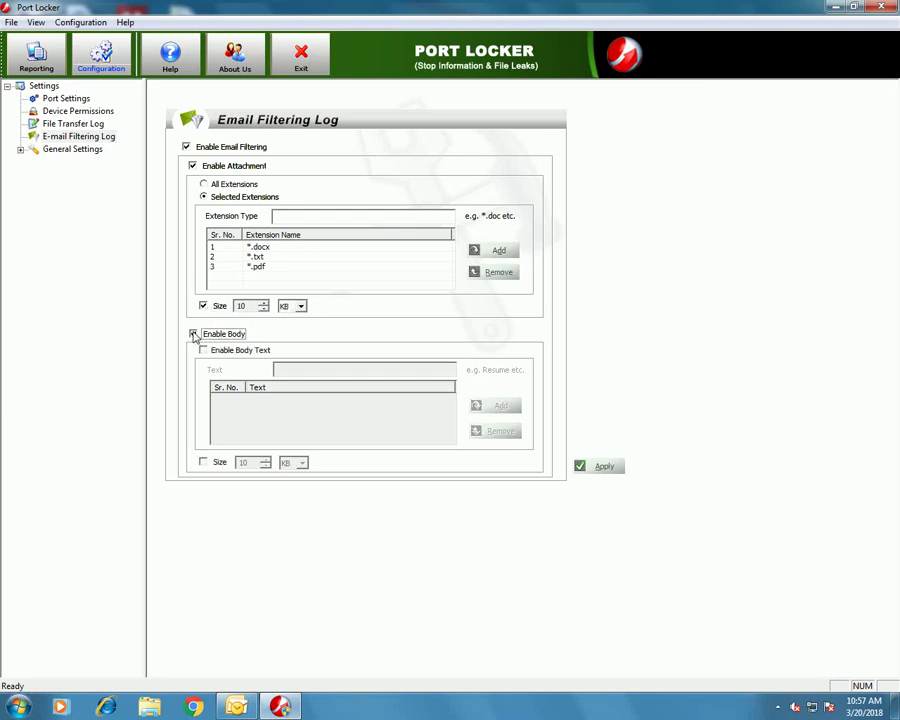
click(203, 350)
click(318, 371)
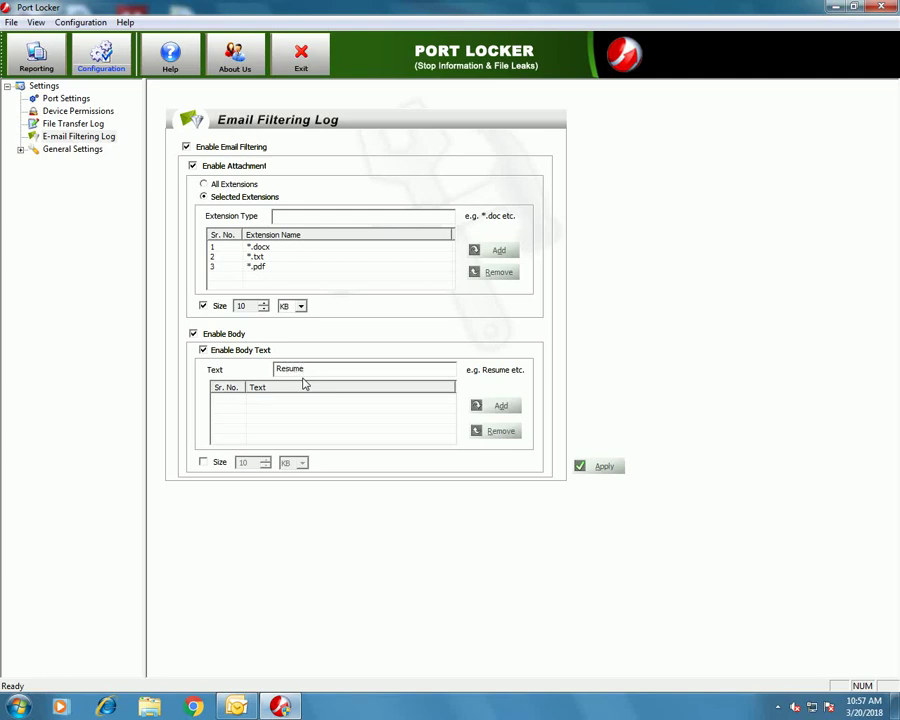
click(498, 405)
click(502, 408)
click(203, 462)
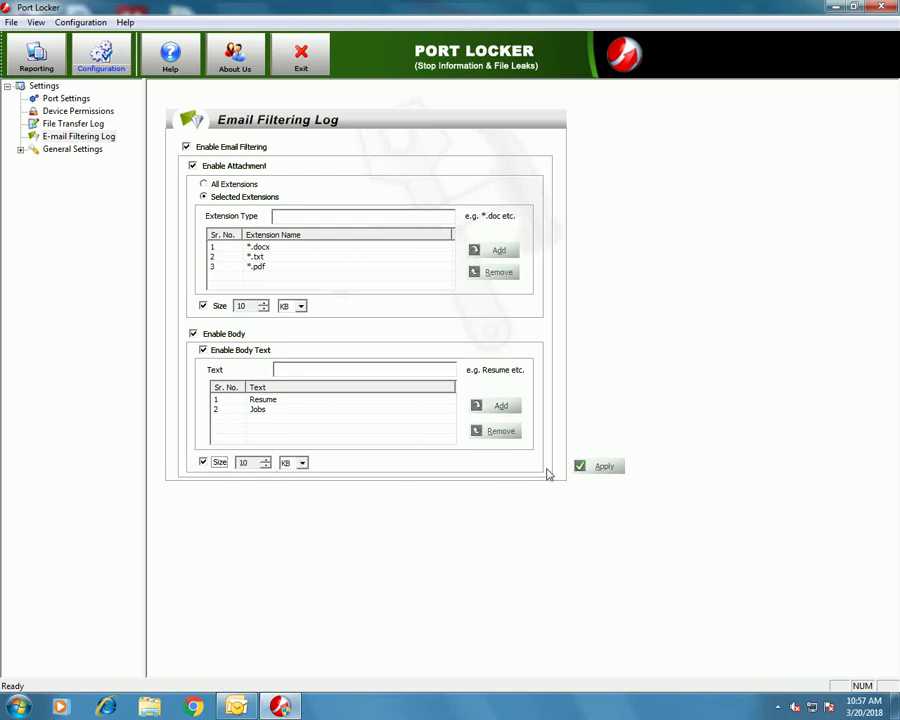
click(605, 470)
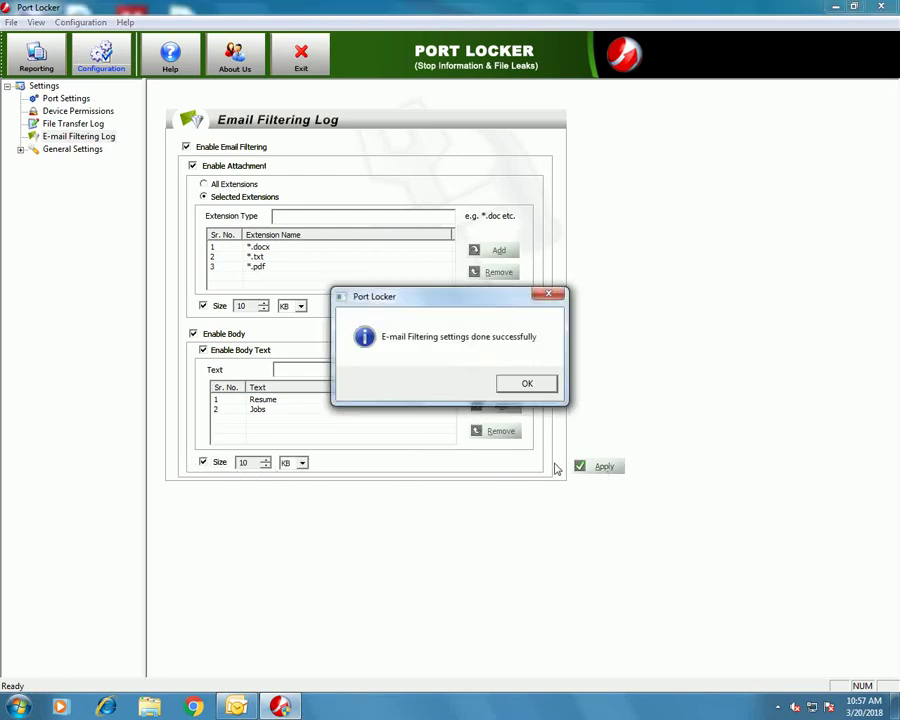
click(524, 381)
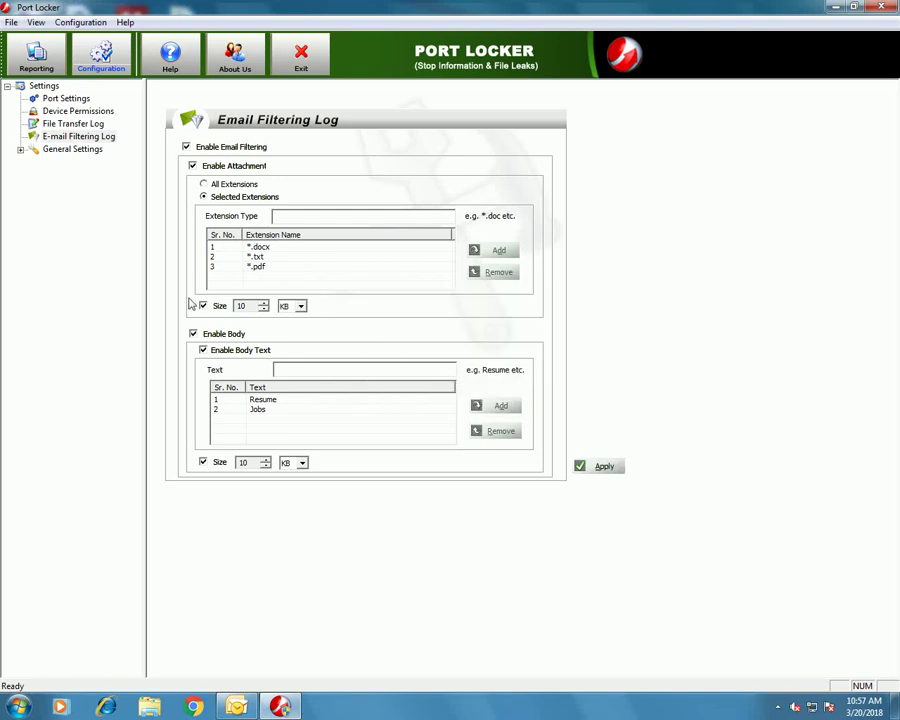
In General Settings > Notification, choose Complete Report delivered by e-mail.
click(20, 150)
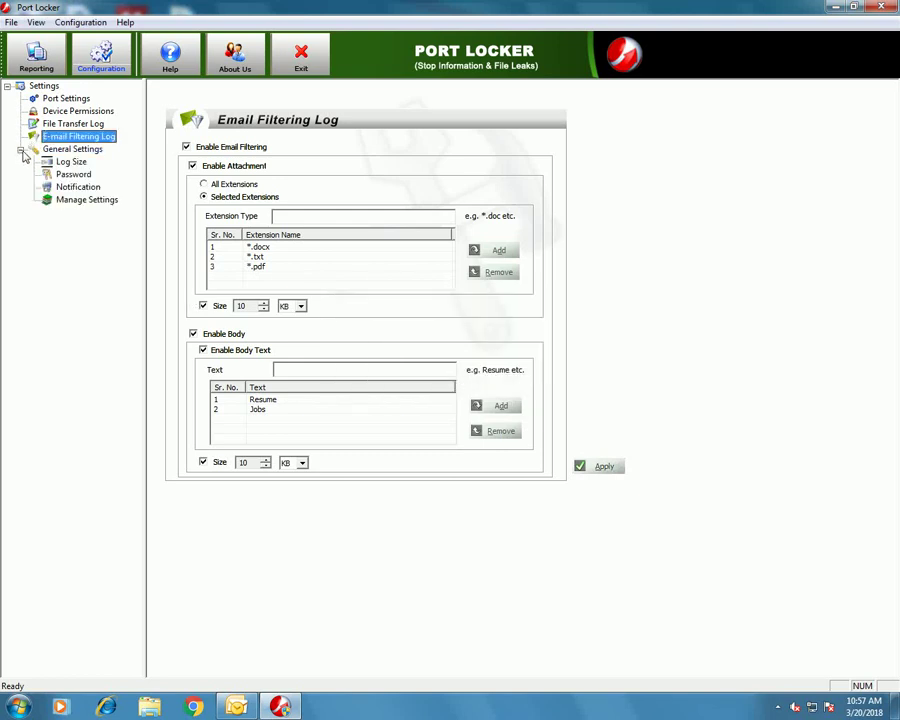
click(72, 187)
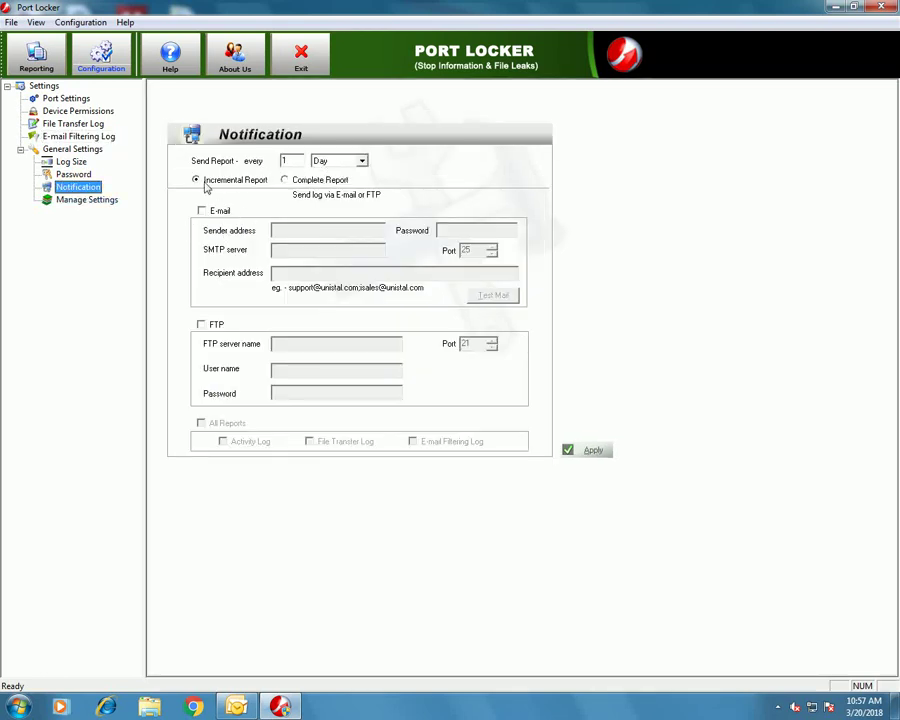
click(285, 180)
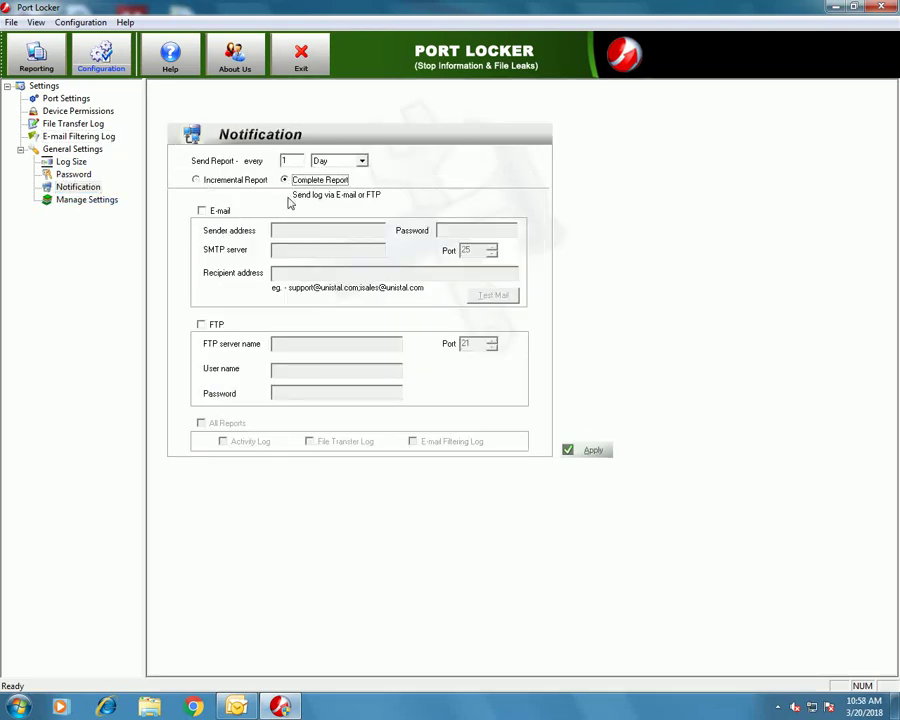
click(201, 210)
Enter the sender address, account password and SMTP port 465, then send a test mail.
click(343, 234)
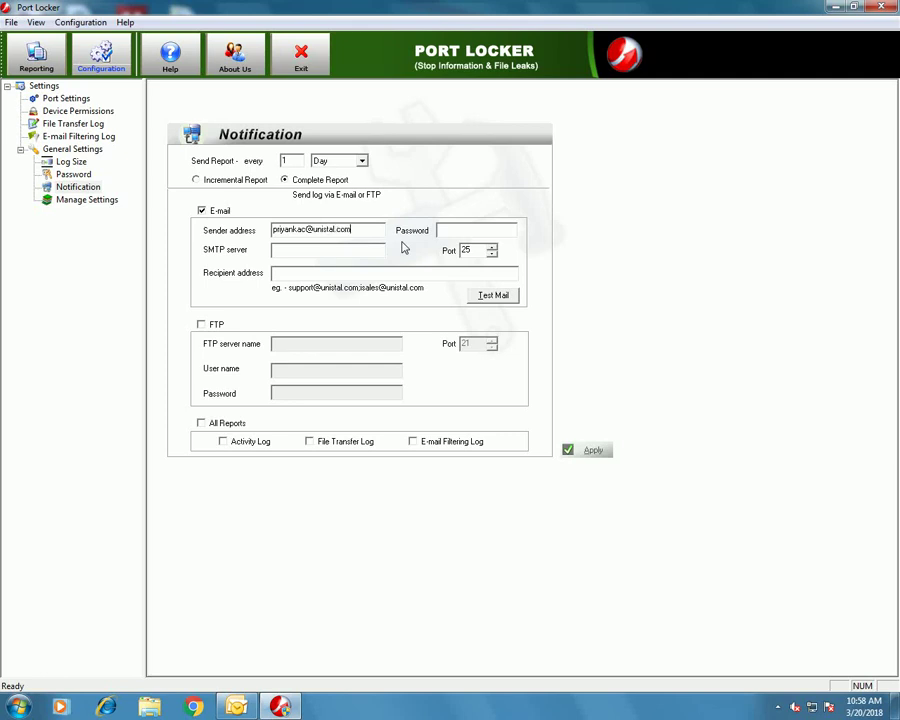
click(472, 235)
double_click(476, 252)
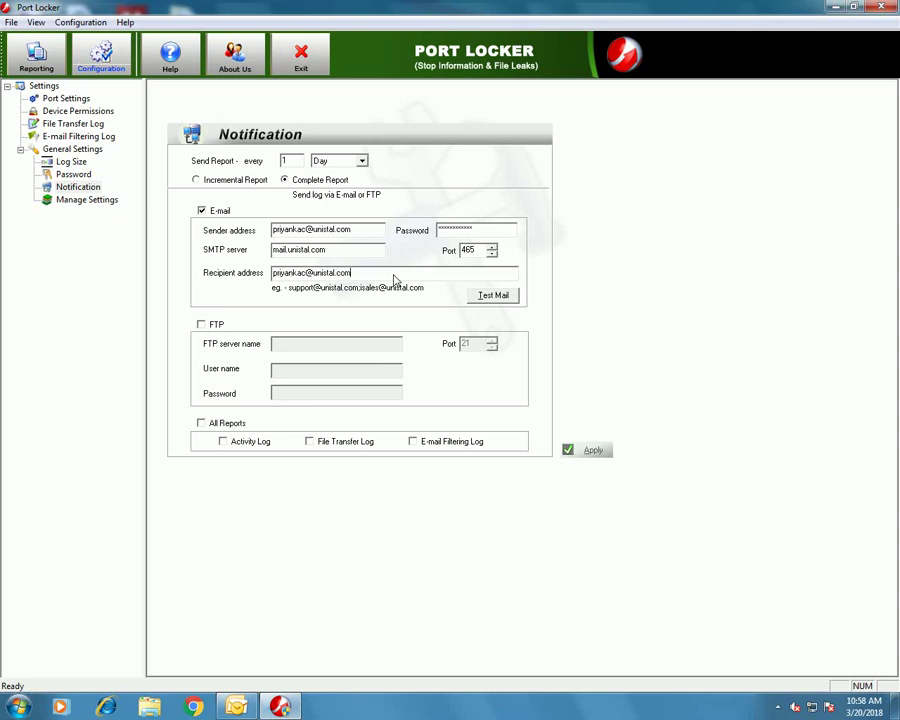
click(485, 299)
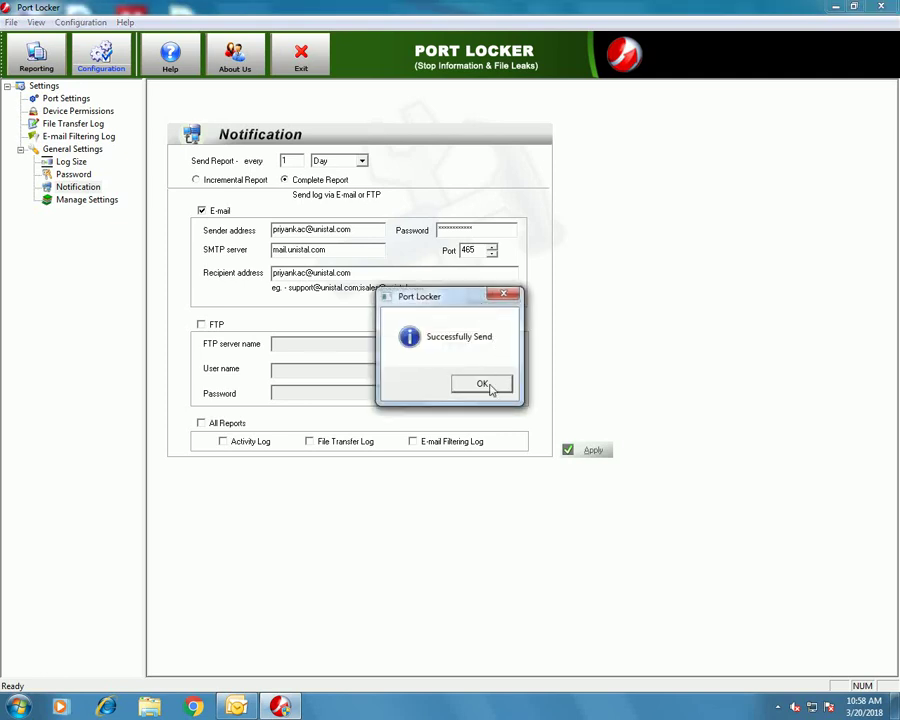
click(484, 385)
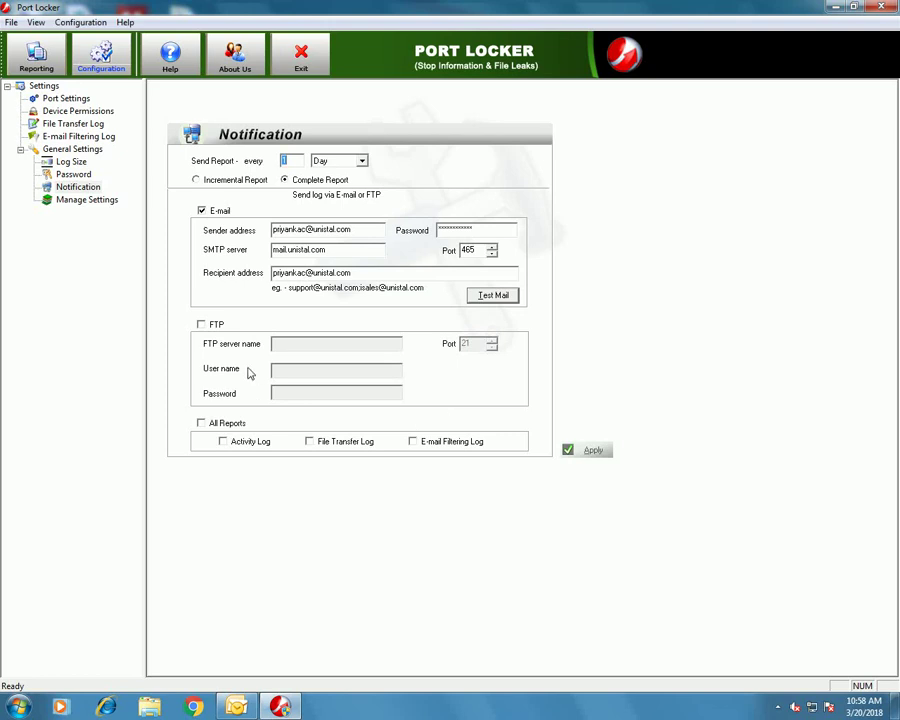
In Outlook, fetch new mail, open the Port Locker Test message, and return to Port Locker.
click(237, 707)
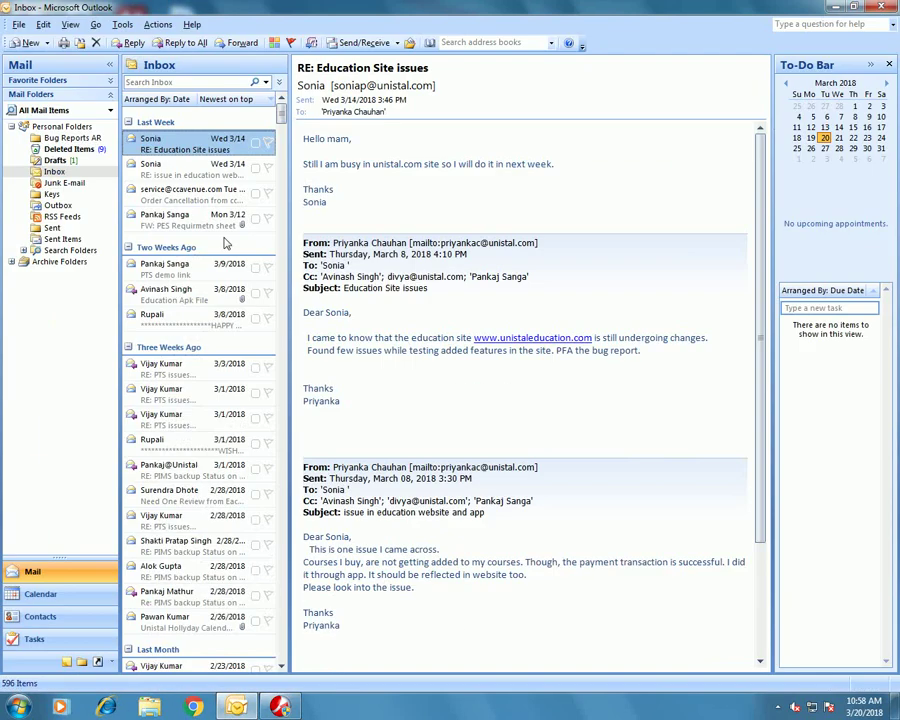
click(368, 43)
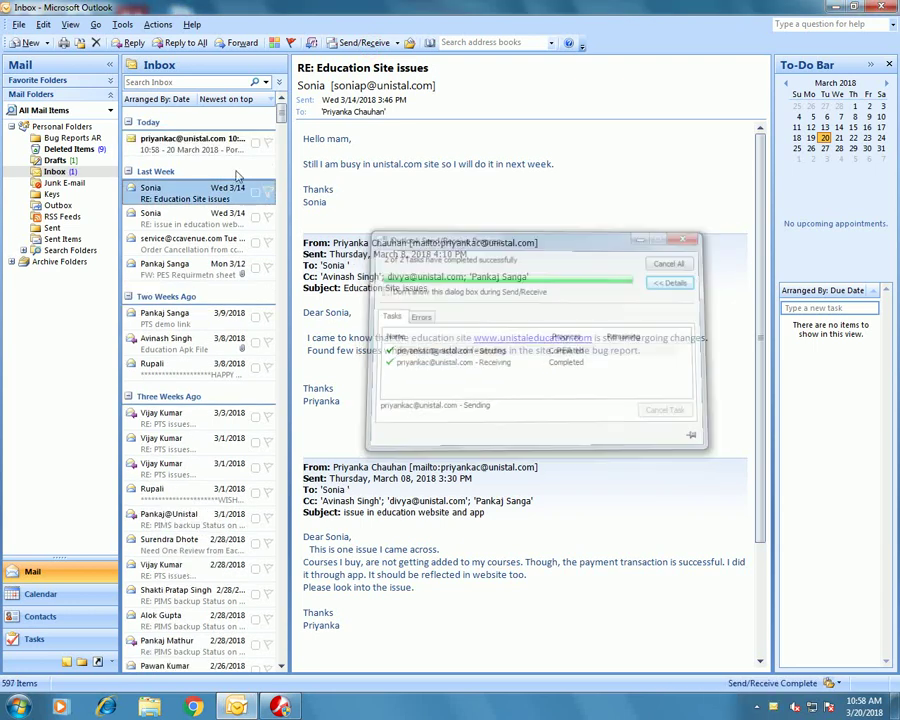
key(Up)
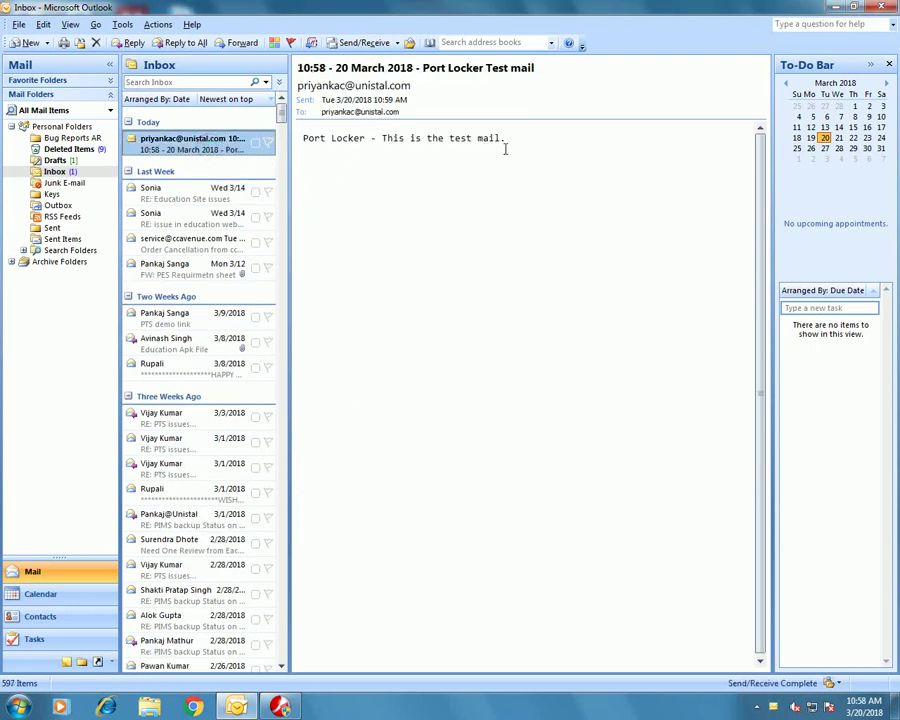
key(alt+Tab)
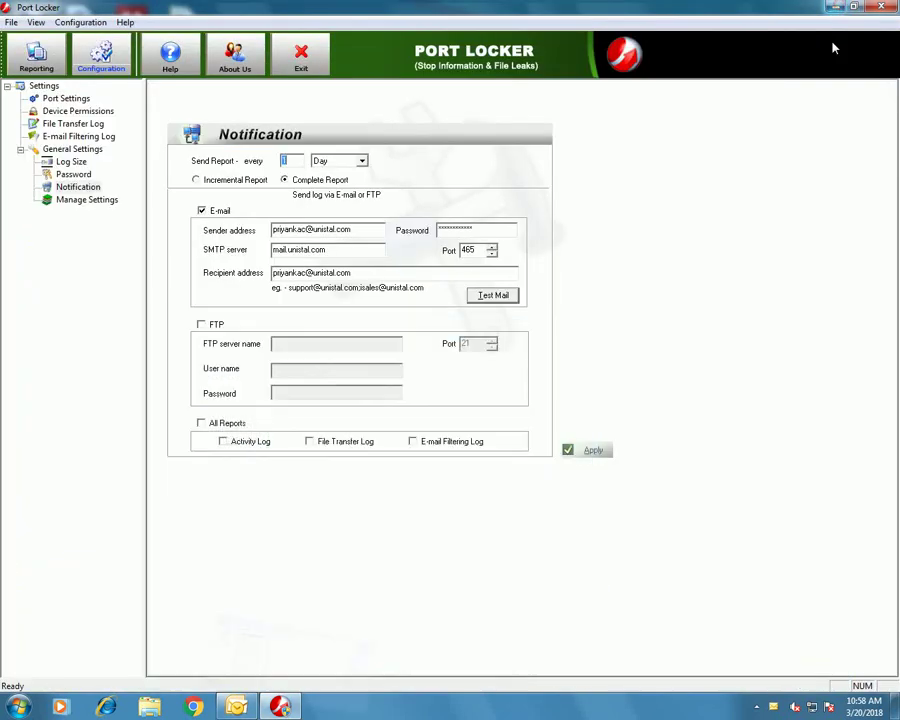
Leave FTP delivery off, tick All Reports to include all three logs, and apply.
click(201, 325)
click(333, 346)
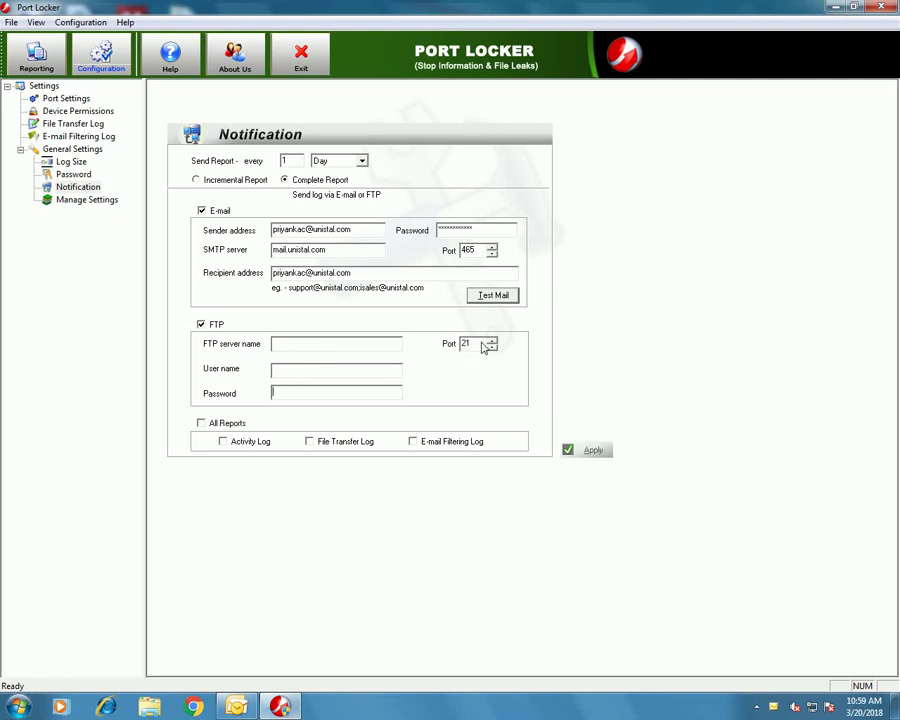
click(201, 325)
click(201, 424)
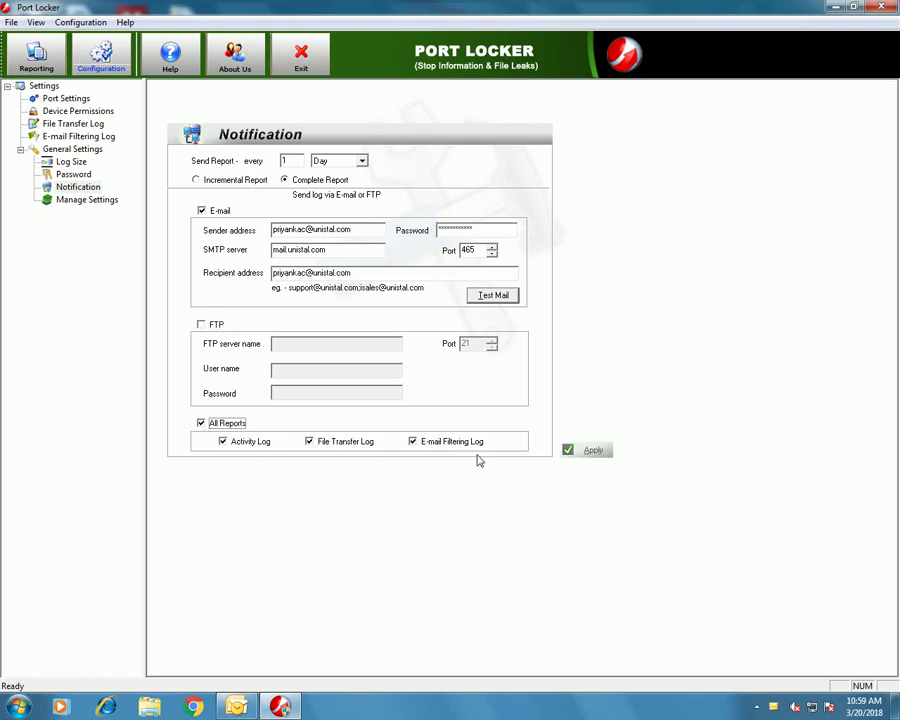
click(593, 451)
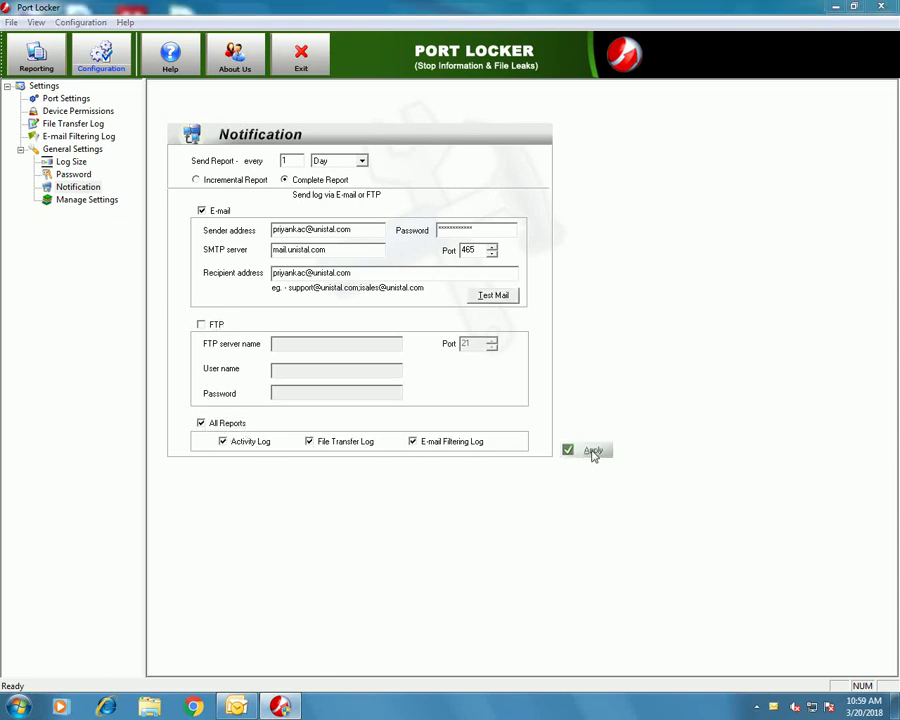
click(552, 384)
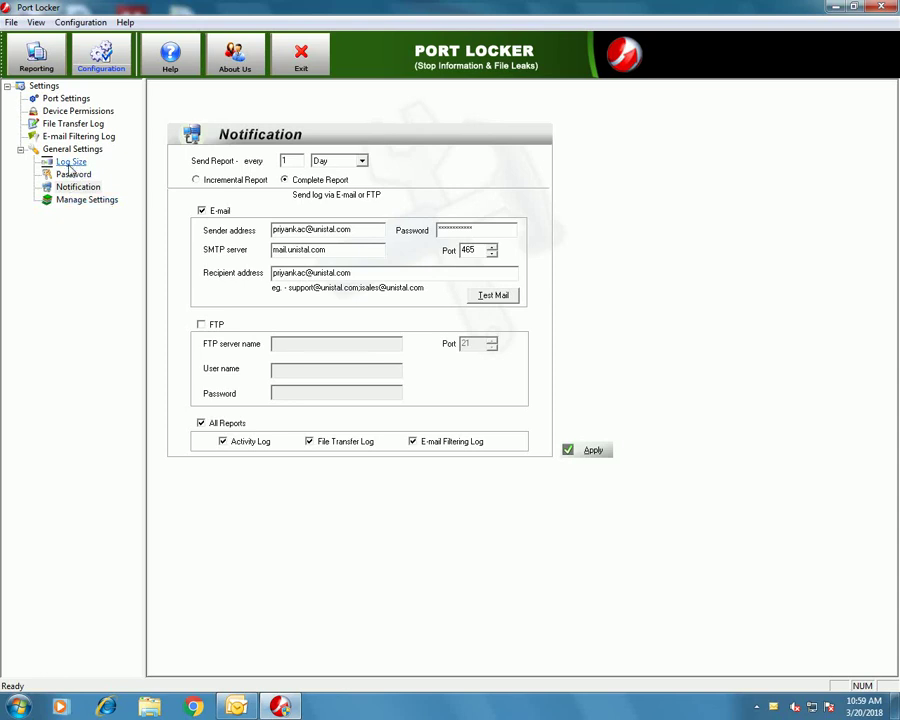
Turn on the 1 MB maximum log size and deleting logs after a number of days.
click(71, 162)
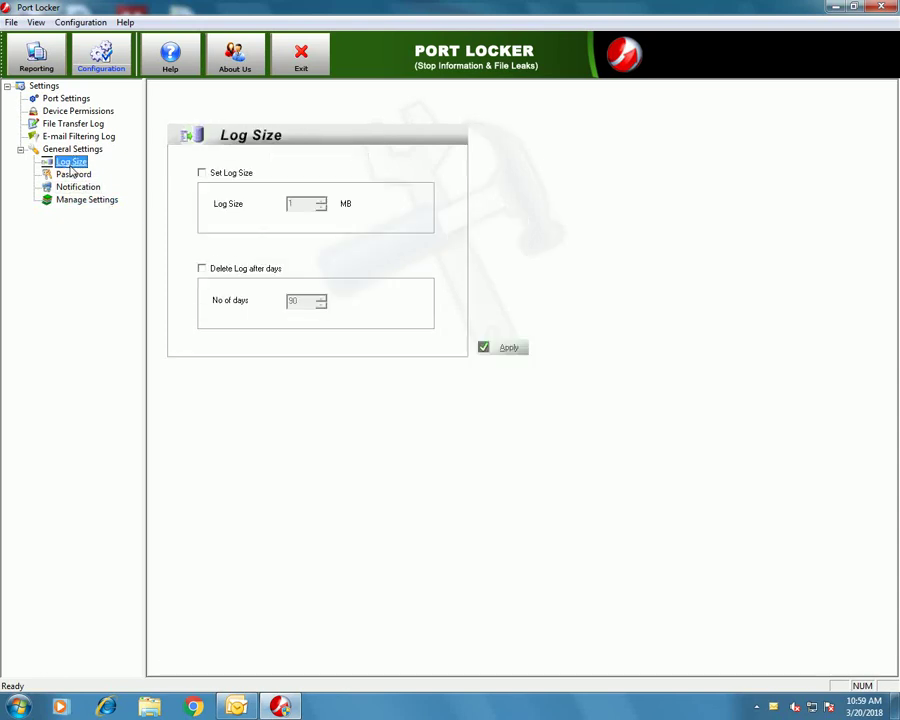
click(203, 174)
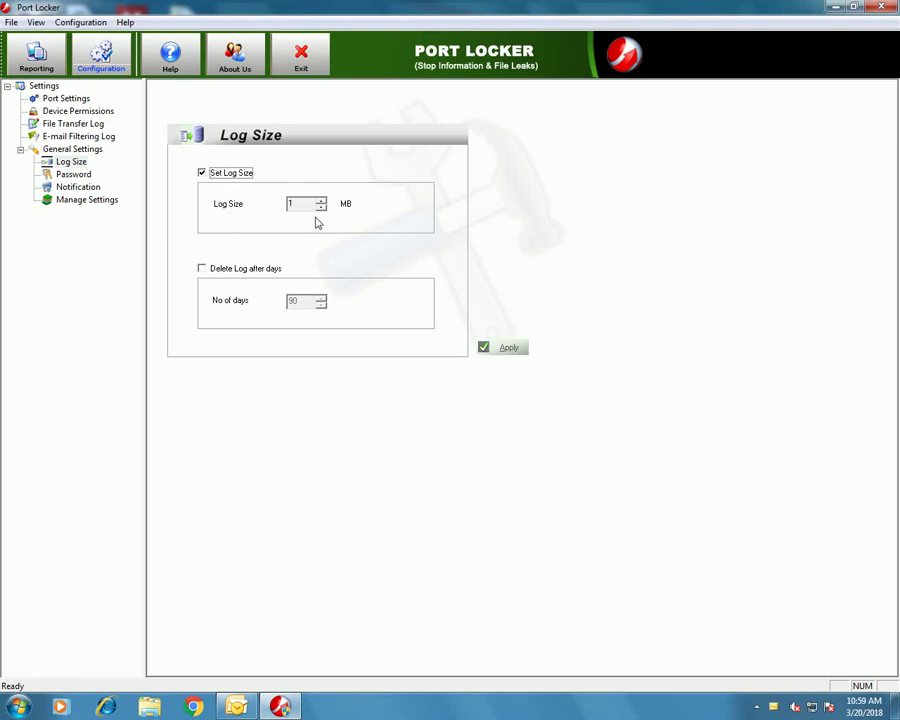
click(202, 269)
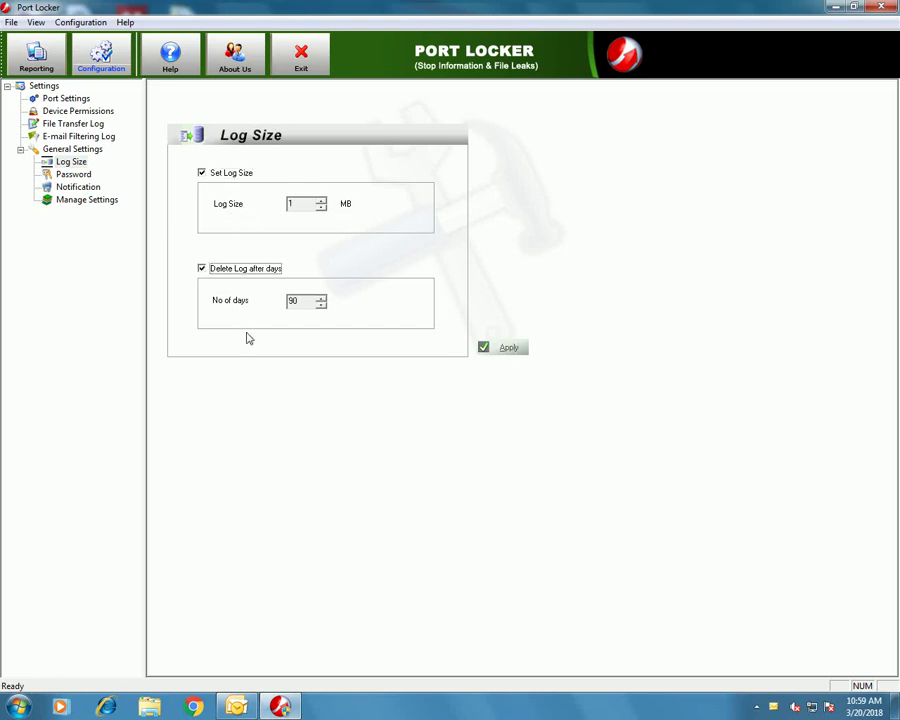
Lower the log deletion period from 90 to about 30 days and apply.
click(322, 305)
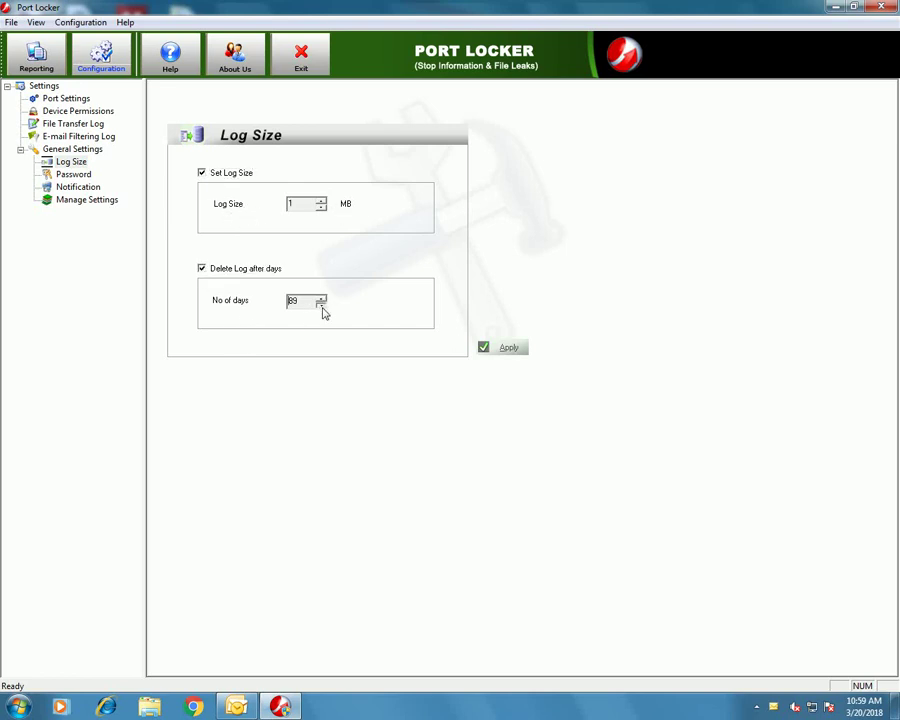
click(322, 305)
click(322, 305)
click(322, 305)
click(322, 305)
click(322, 305)
click(322, 305)
click(322, 305)
click(322, 305)
click(322, 305)
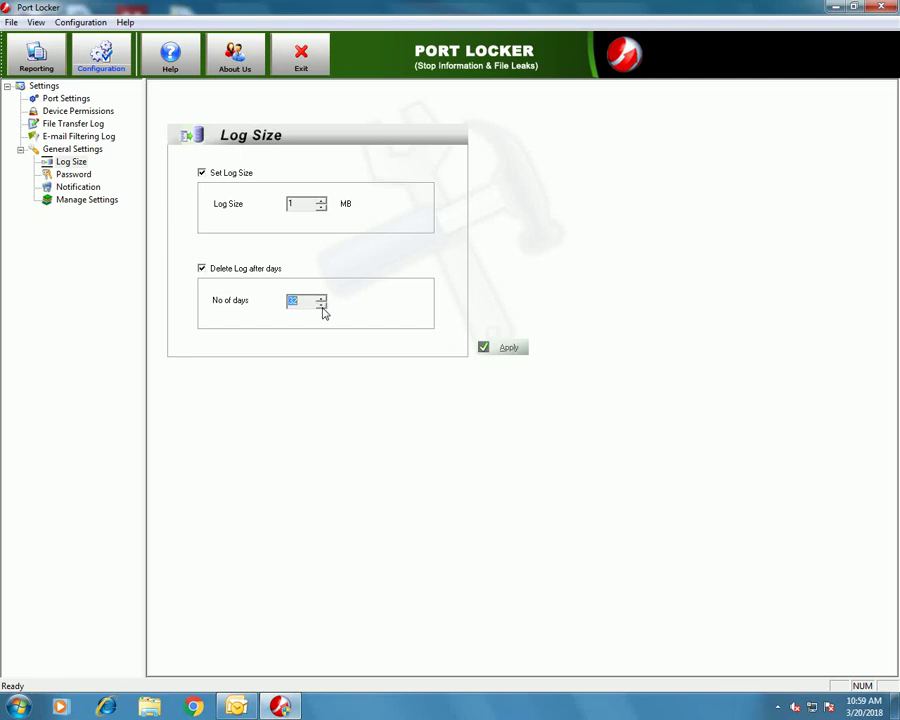
click(322, 305)
click(322, 305)
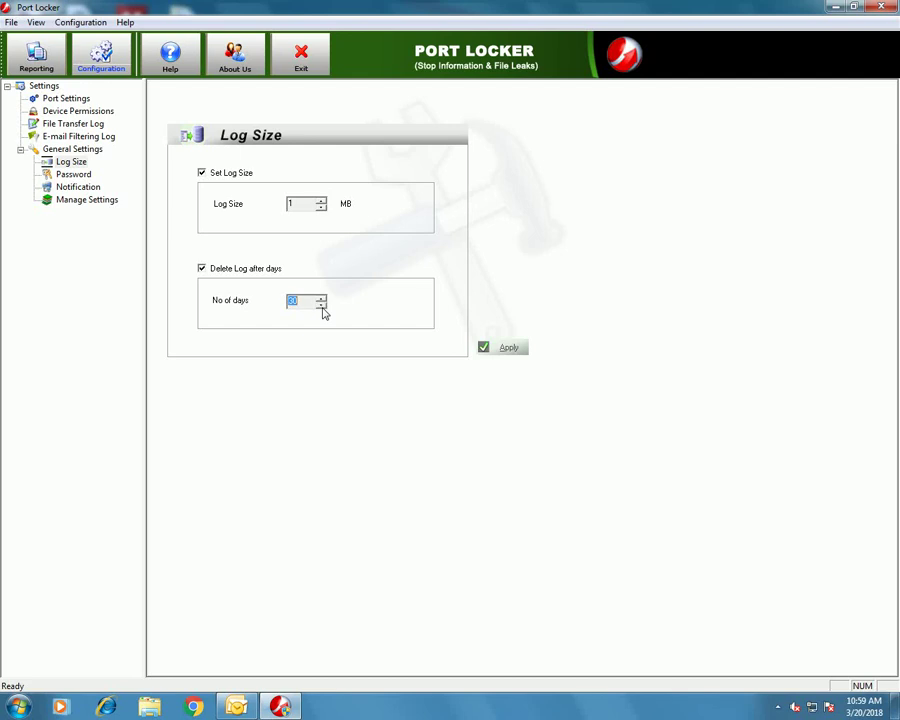
click(508, 349)
click(498, 386)
click(73, 174)
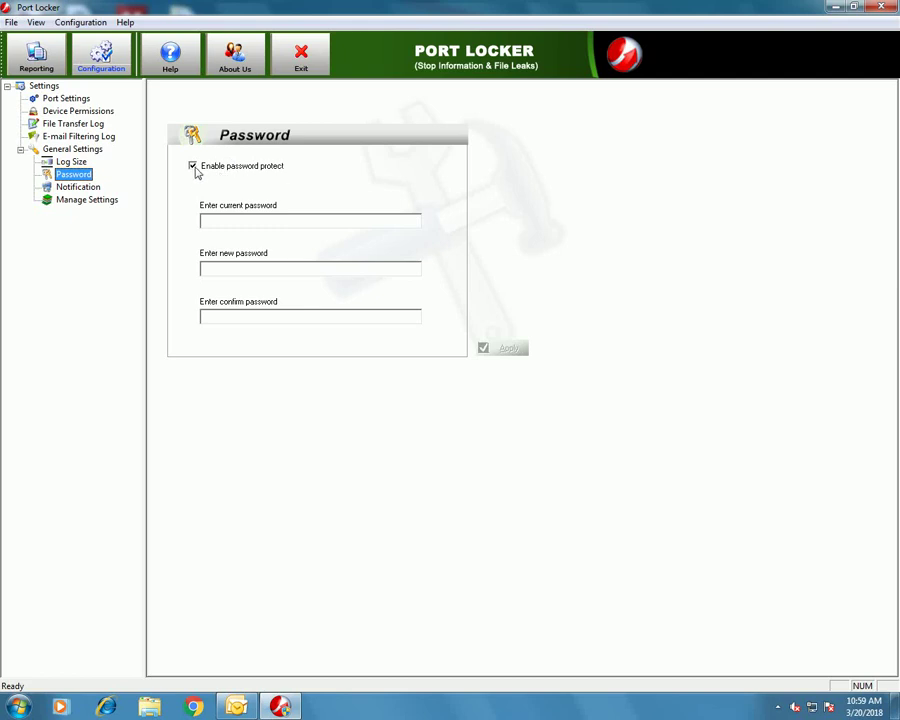
Turn off password protection and confirm the change.
click(193, 167)
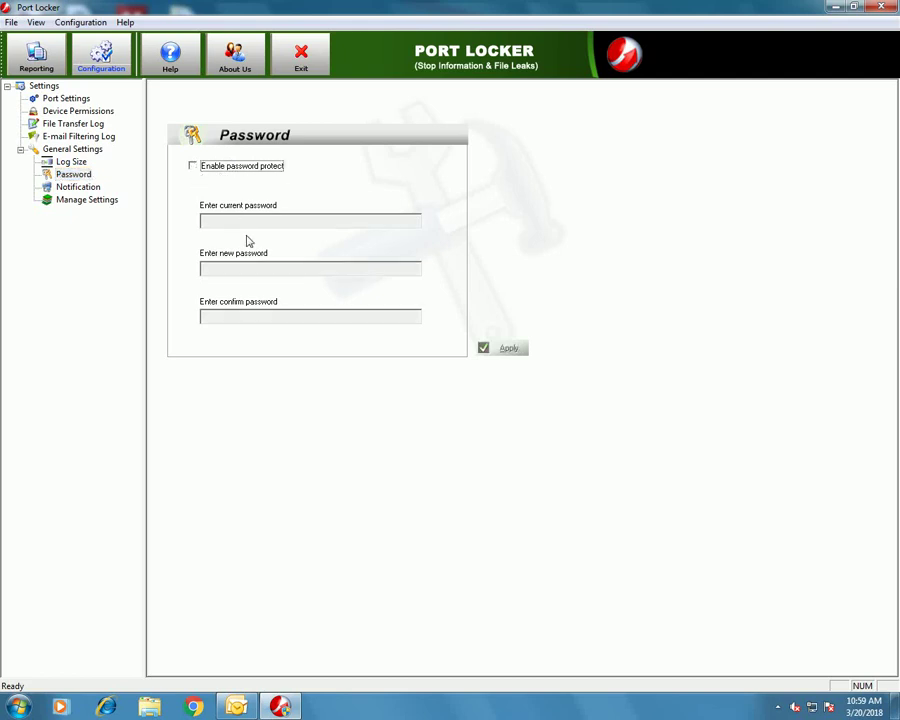
click(510, 349)
click(482, 385)
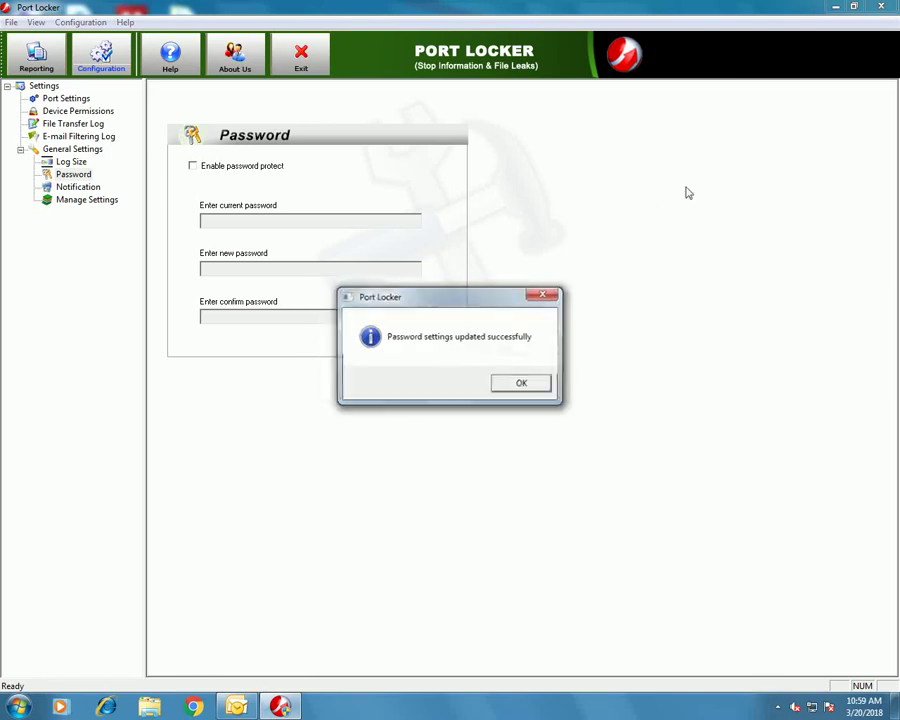
click(519, 384)
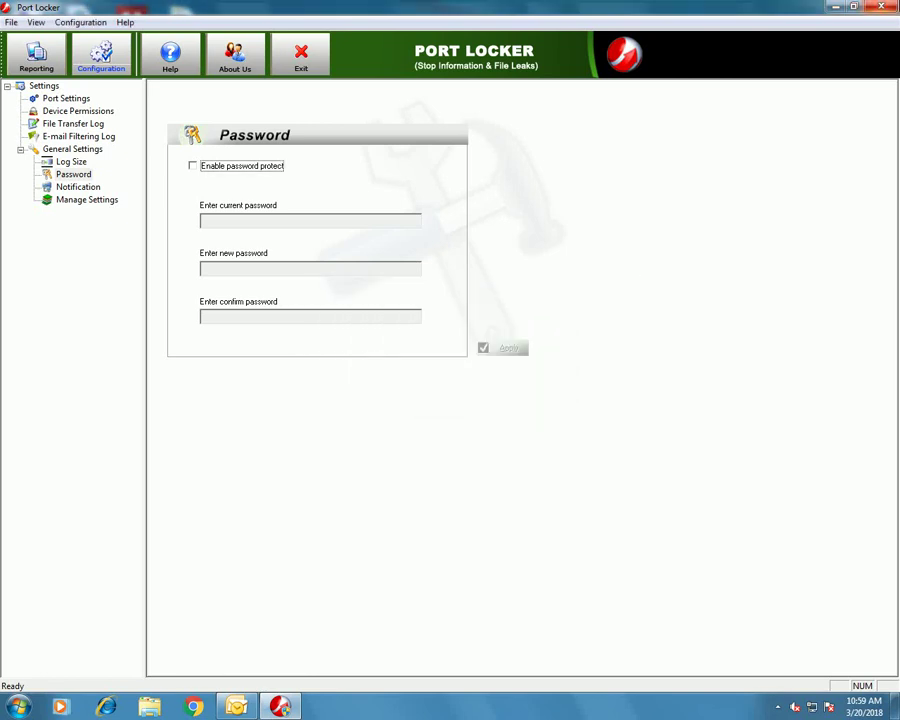
Exit Port Locker and relaunch it from the desktop icon past the licence prompt.
click(882, 7)
click(465, 393)
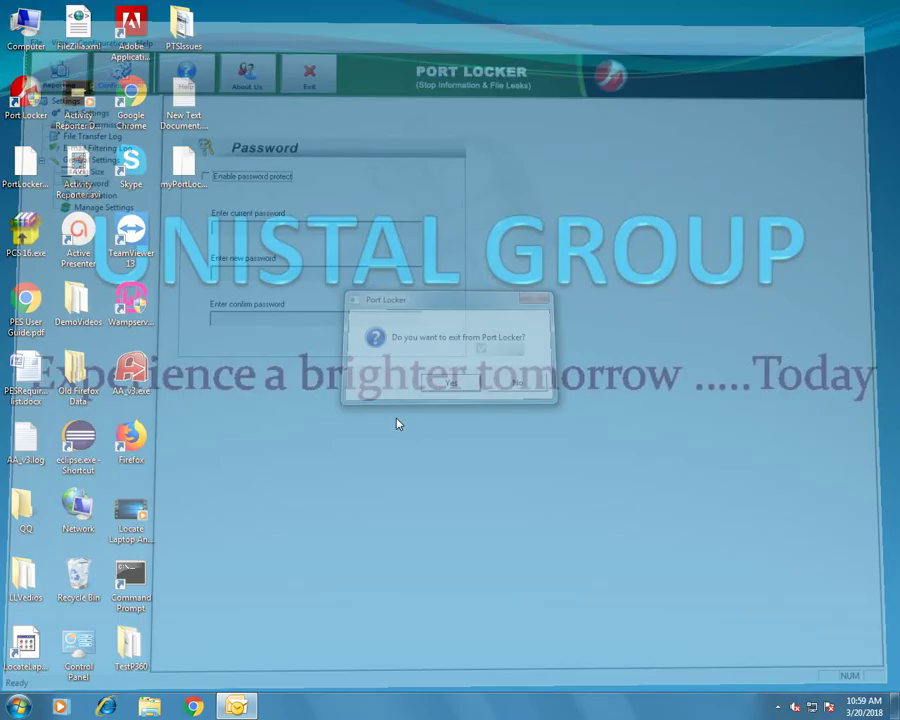
double_click(30, 97)
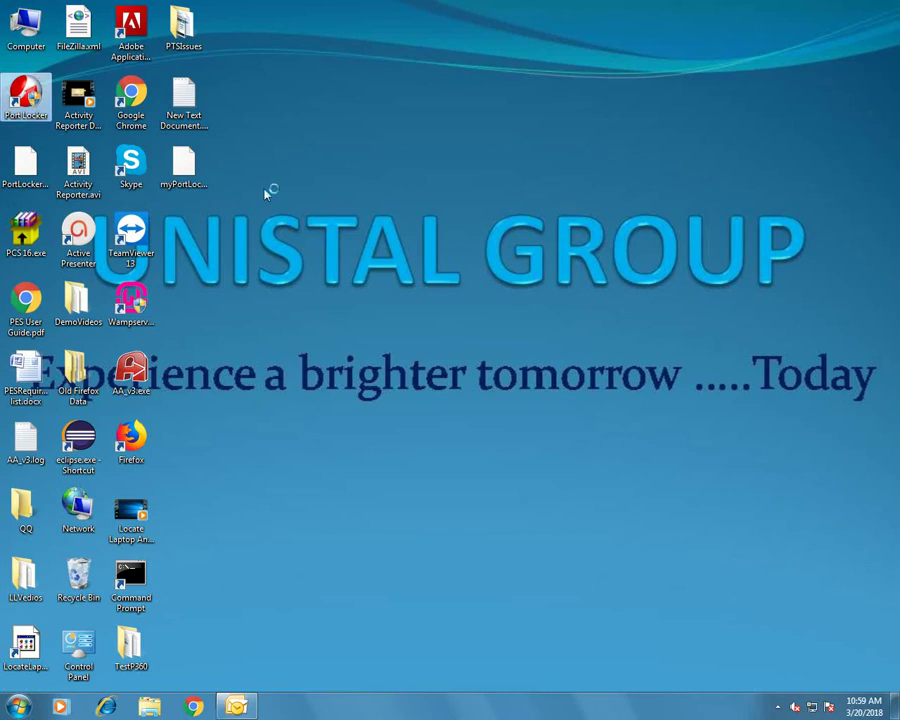
click(374, 429)
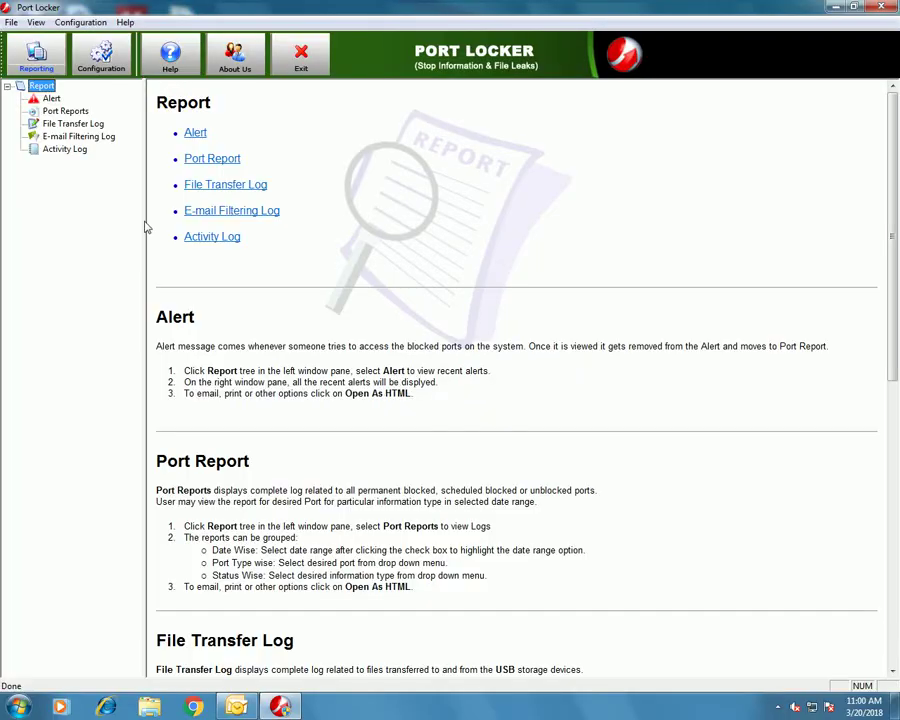
Tick Enable password protect under Configuration > General Settings > Password.
click(98, 54)
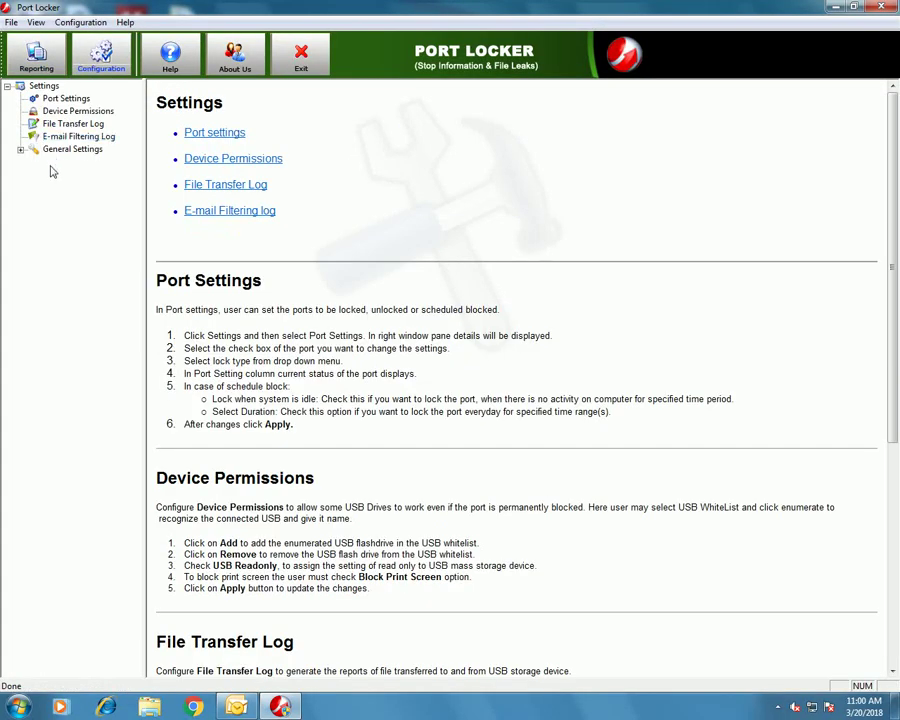
click(72, 149)
click(73, 174)
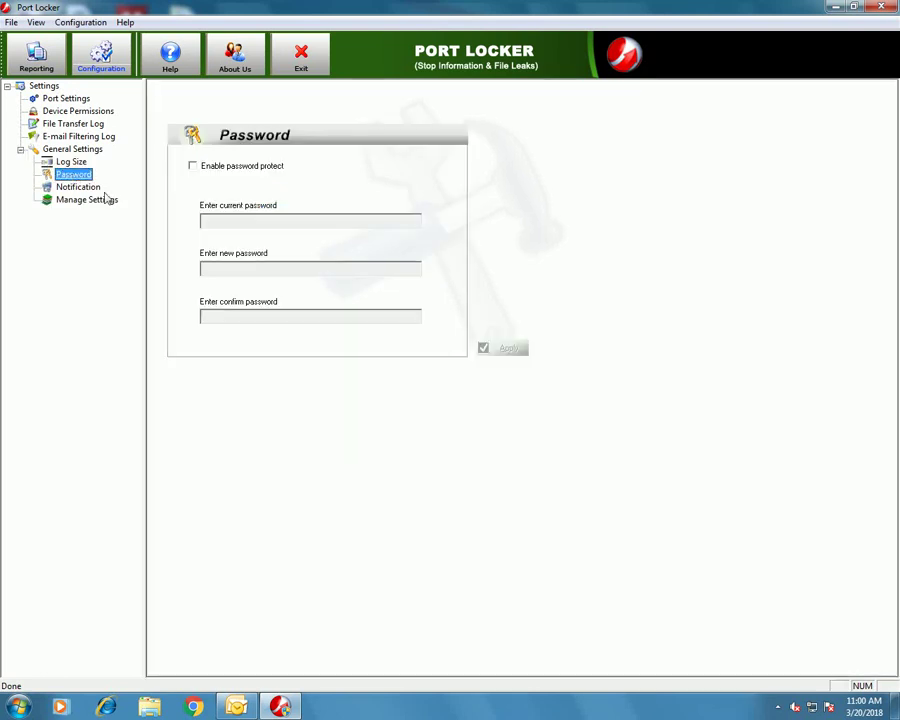
click(195, 167)
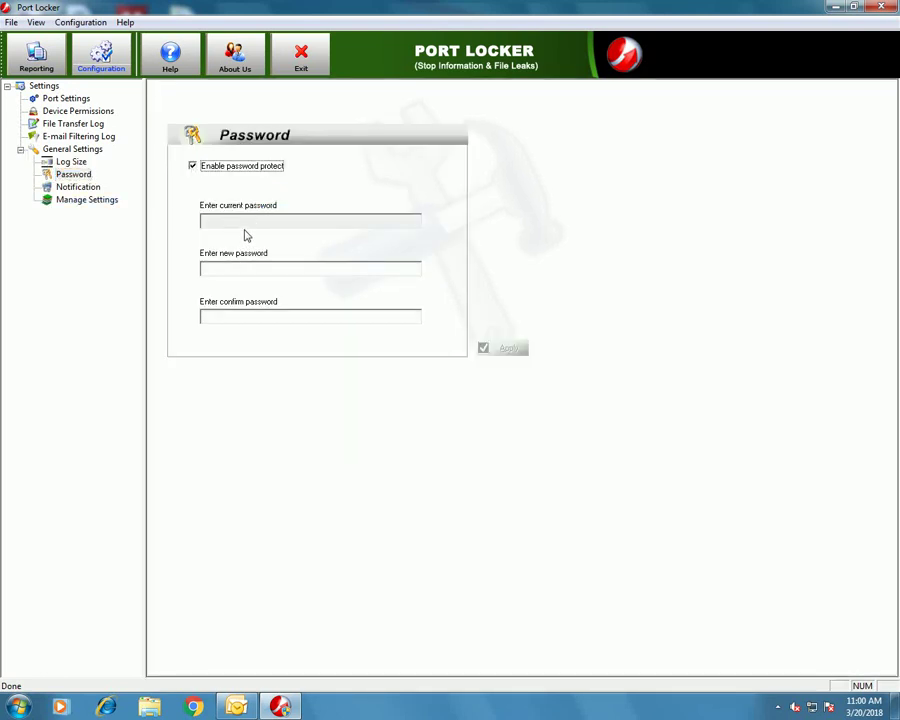
Enter and confirm a new password, save it, and exit Port Locker.
click(242, 272)
click(256, 321)
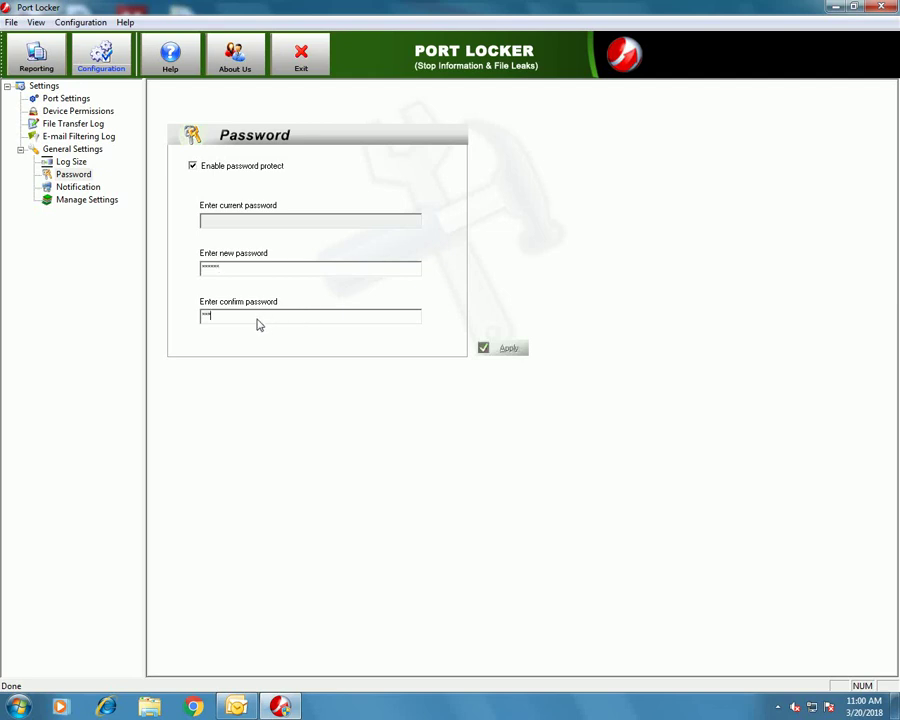
click(484, 348)
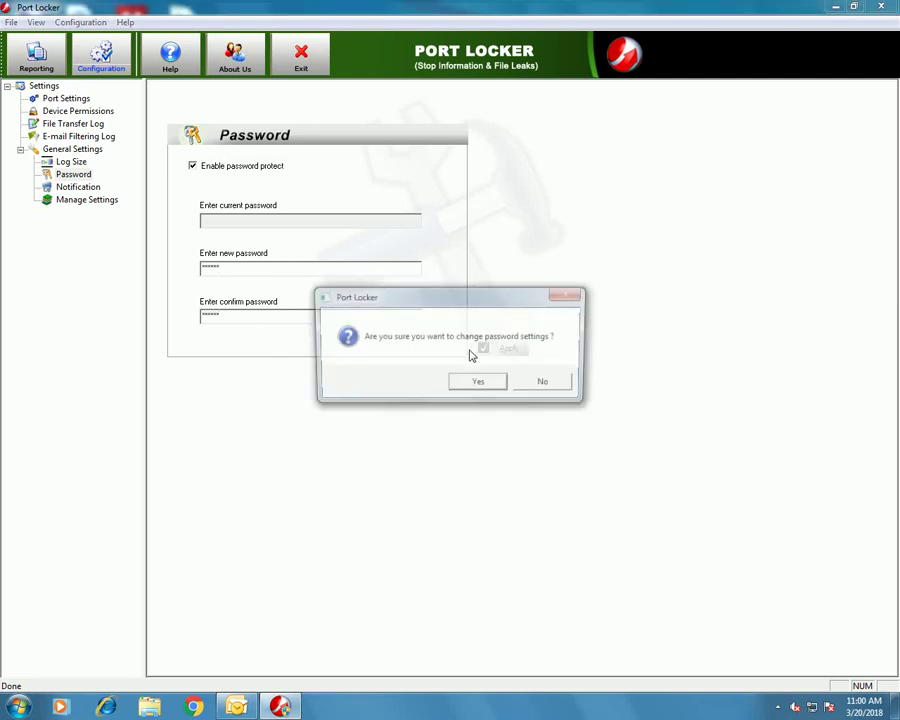
click(460, 383)
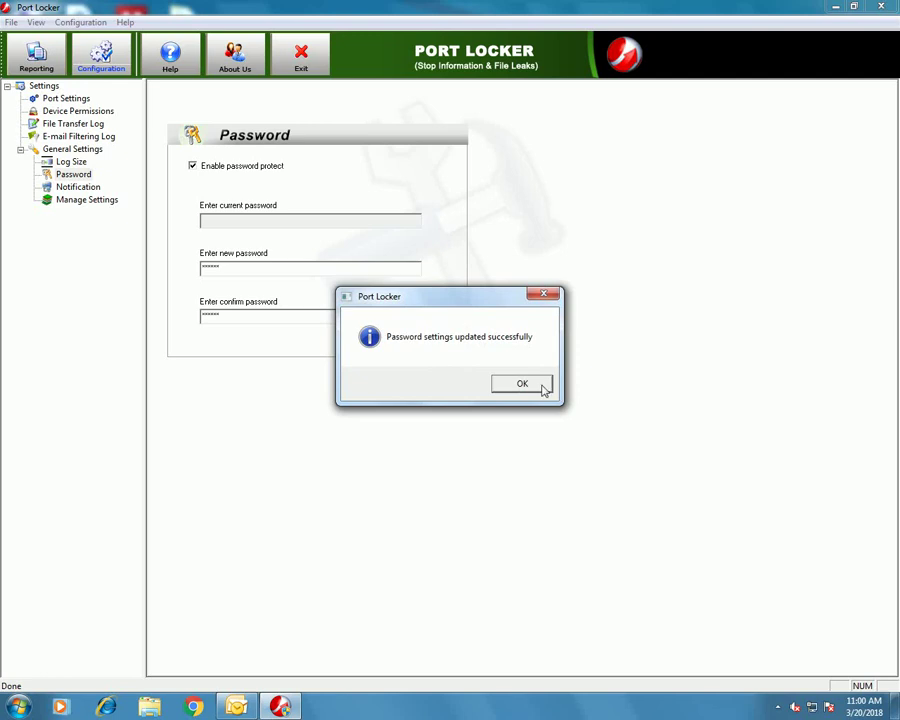
click(522, 384)
click(300, 55)
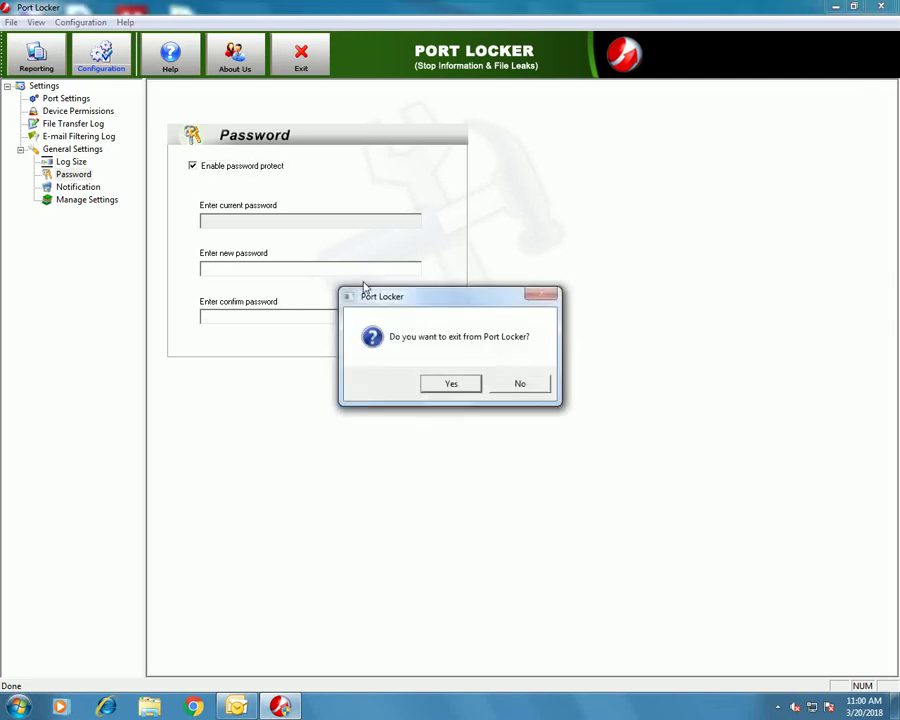
click(446, 383)
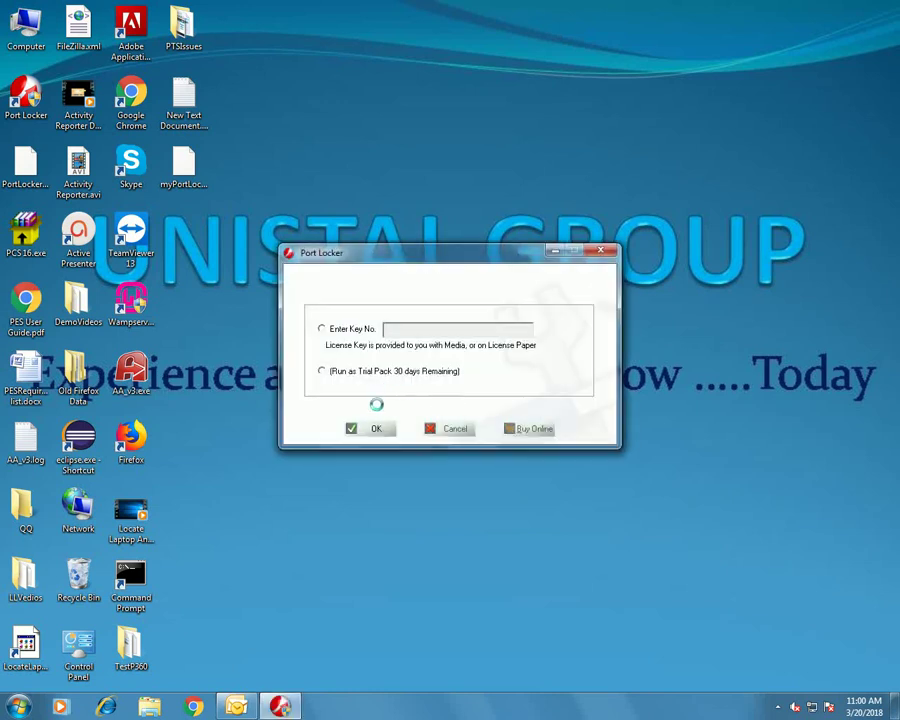
Start Port Locker as a trial, enter the new password, and view the Report overview.
click(358, 371)
click(376, 428)
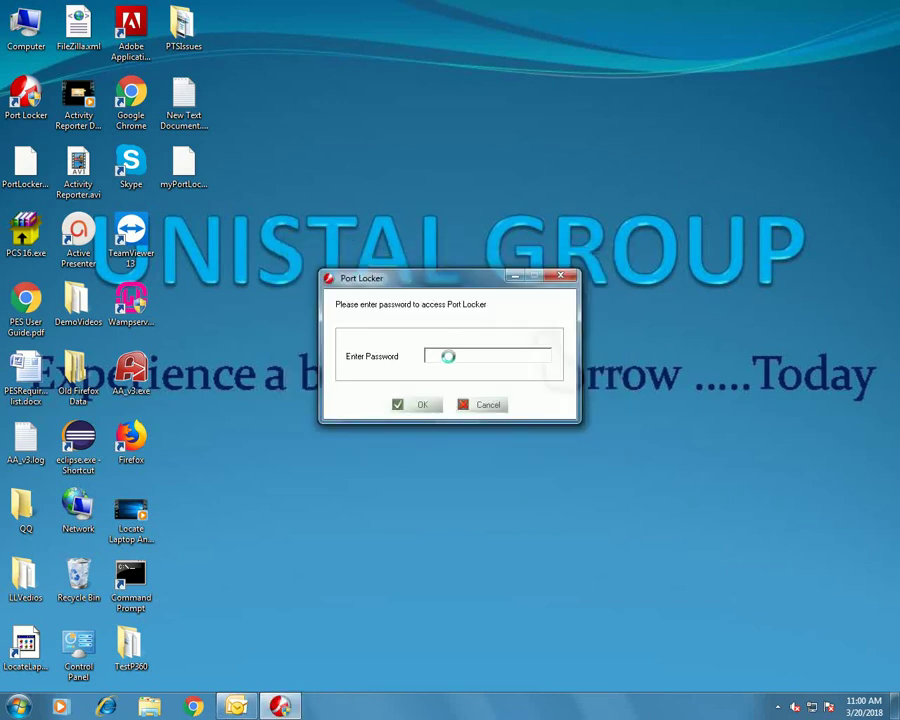
text(******)
click(425, 406)
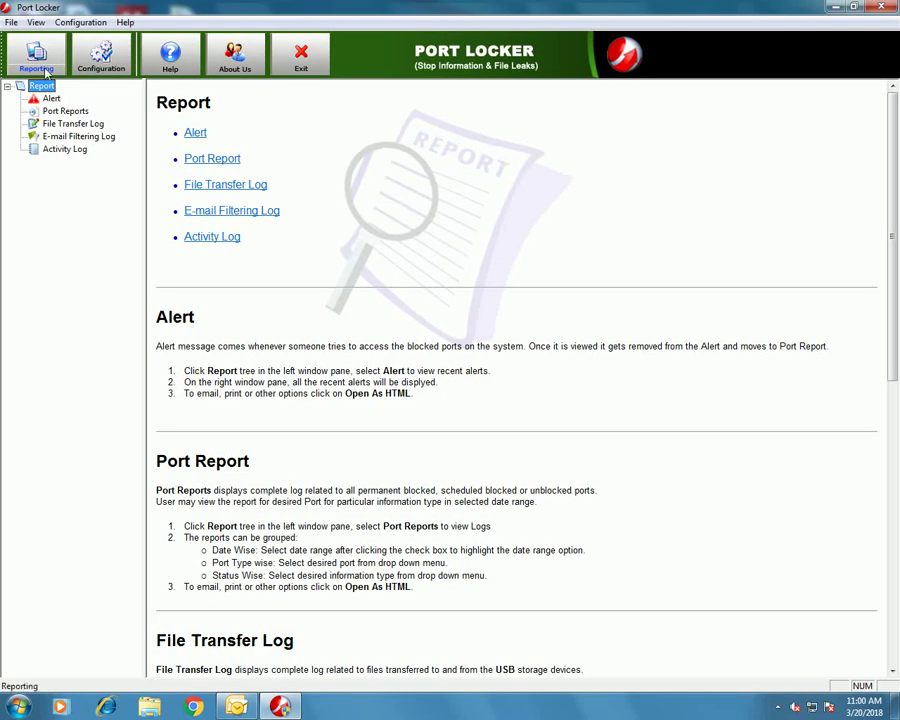
click(41, 69)
key(alt+Tab)
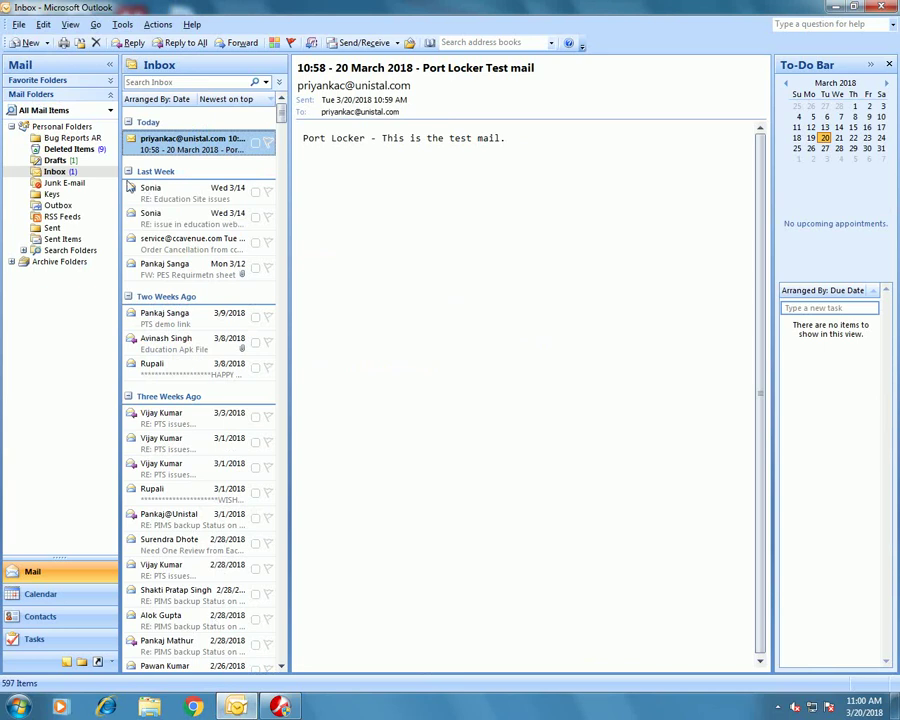
Forward the FW: Demo mail from Sent Items to the suggested recipient, deleting the quoted headers and old note.
click(62, 239)
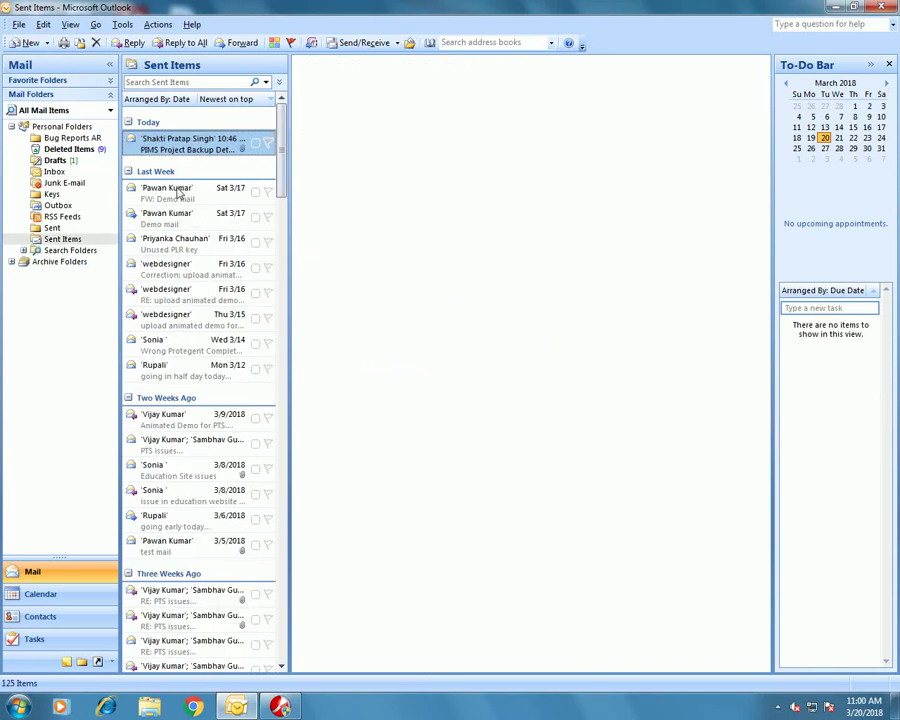
click(172, 193)
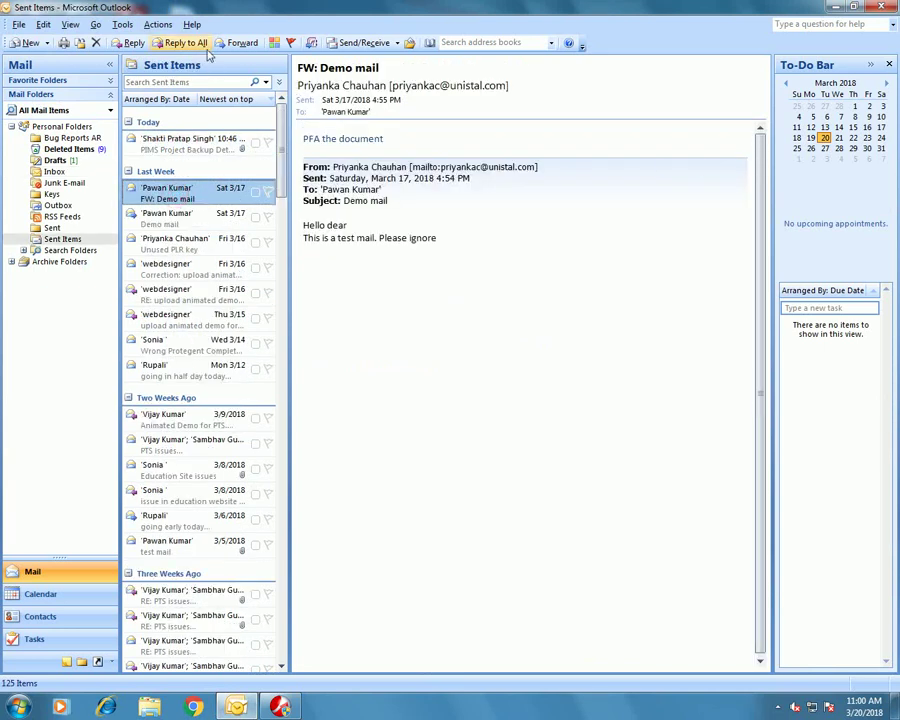
click(241, 42)
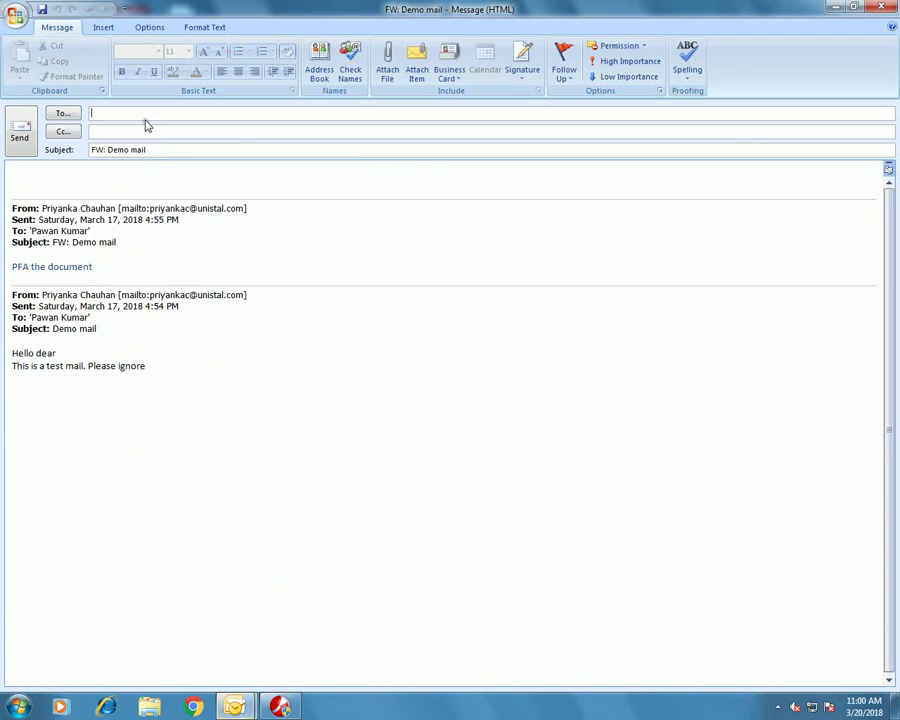
text(p)
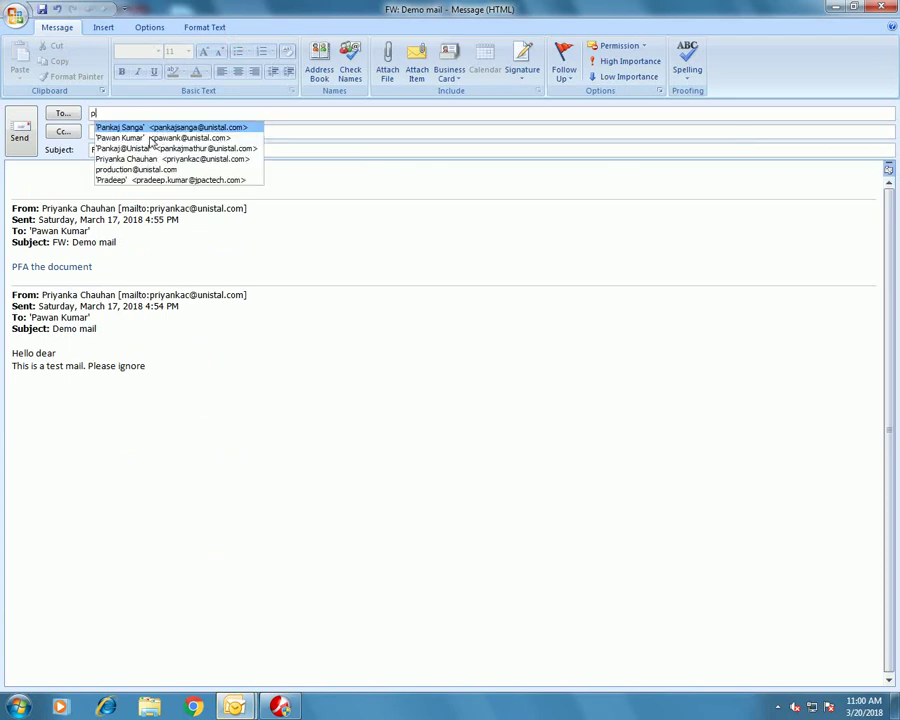
click(151, 140)
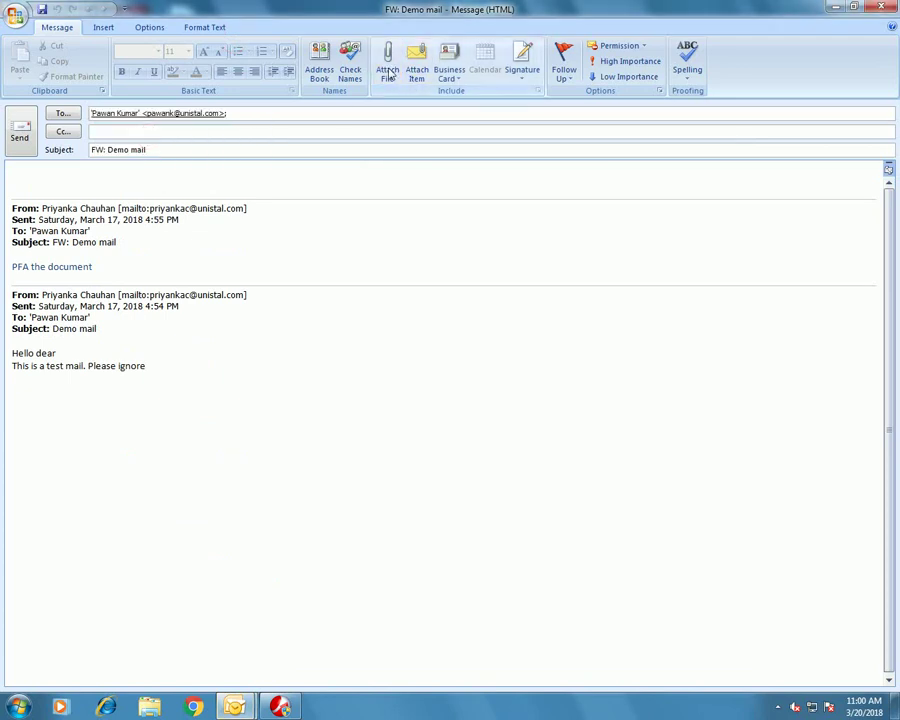
drag(18, 190, 112, 337)
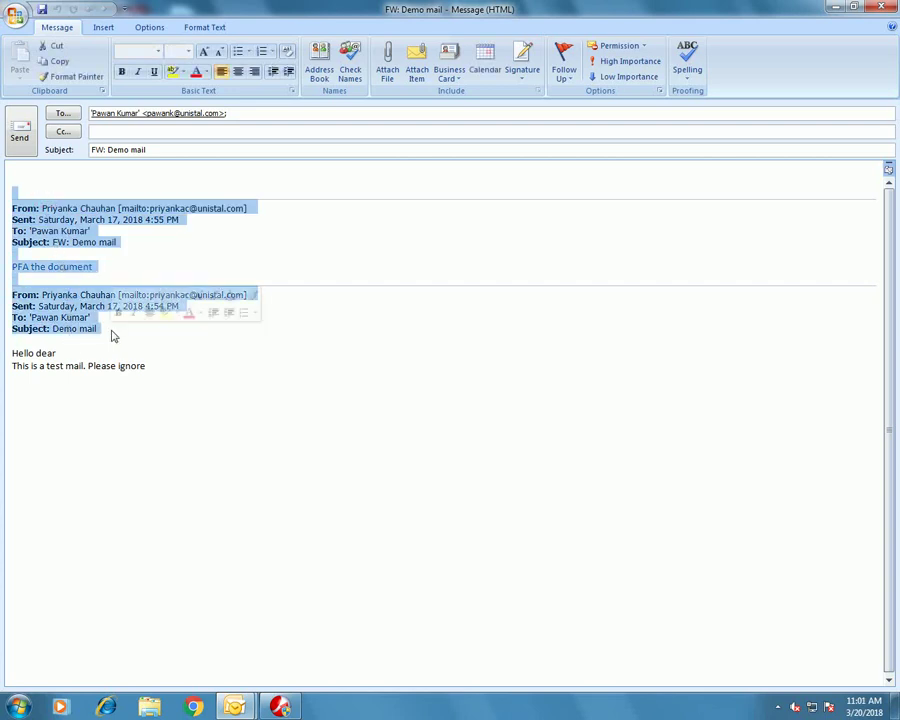
key(Delete)
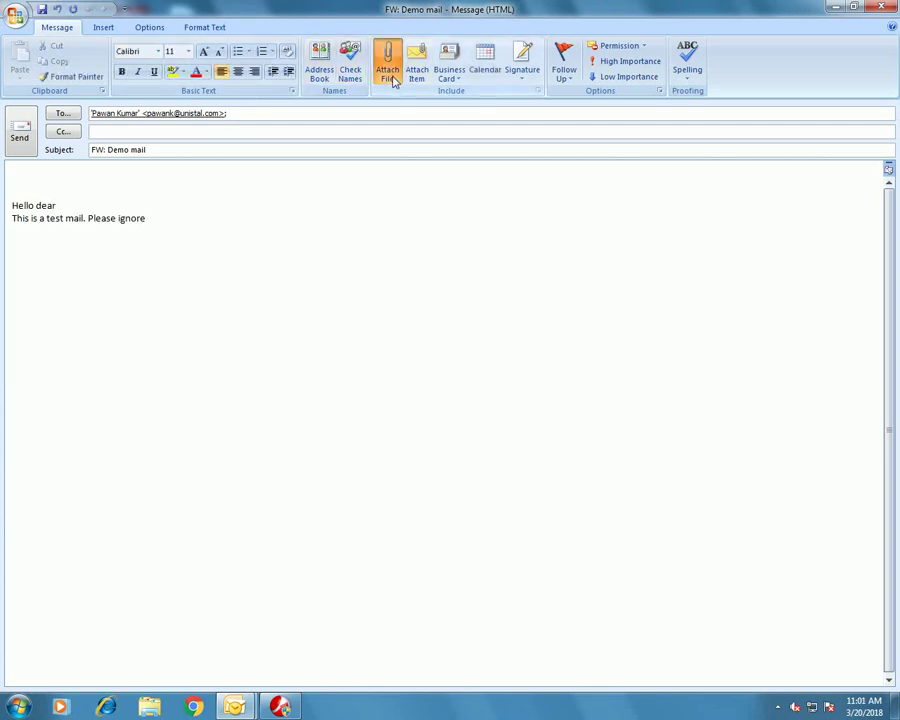
Attach demofile.txt and send; once the send is blocked, remove the attachment and send again.
click(390, 75)
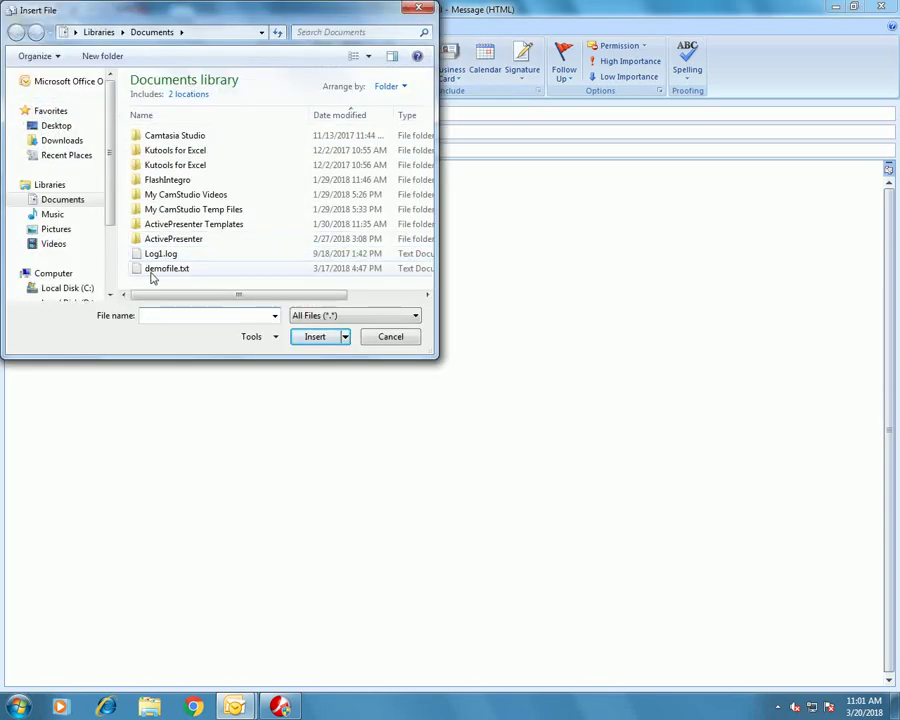
click(155, 269)
click(312, 337)
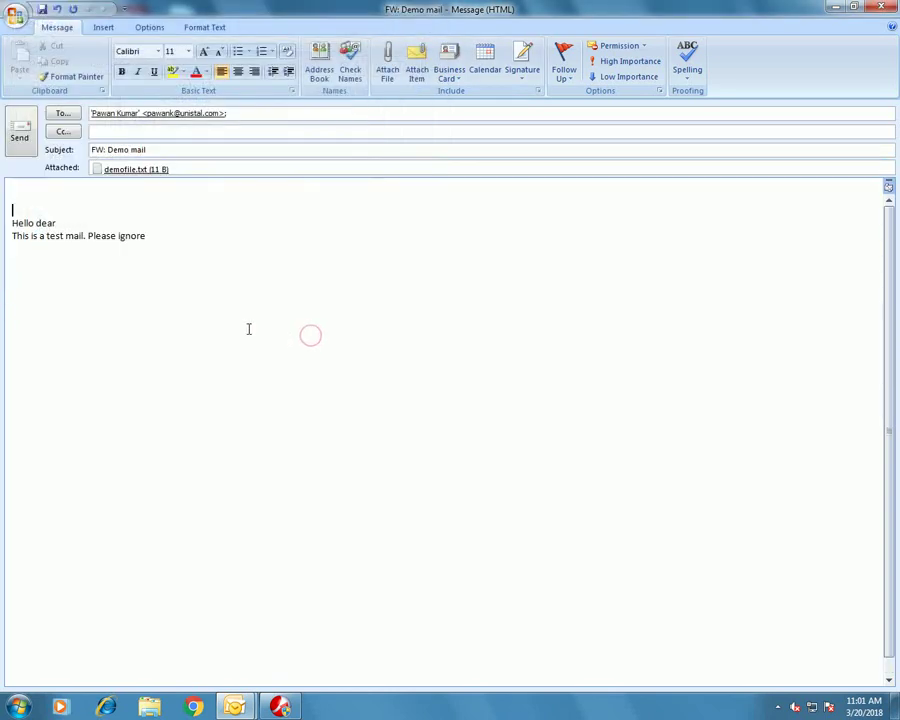
click(22, 128)
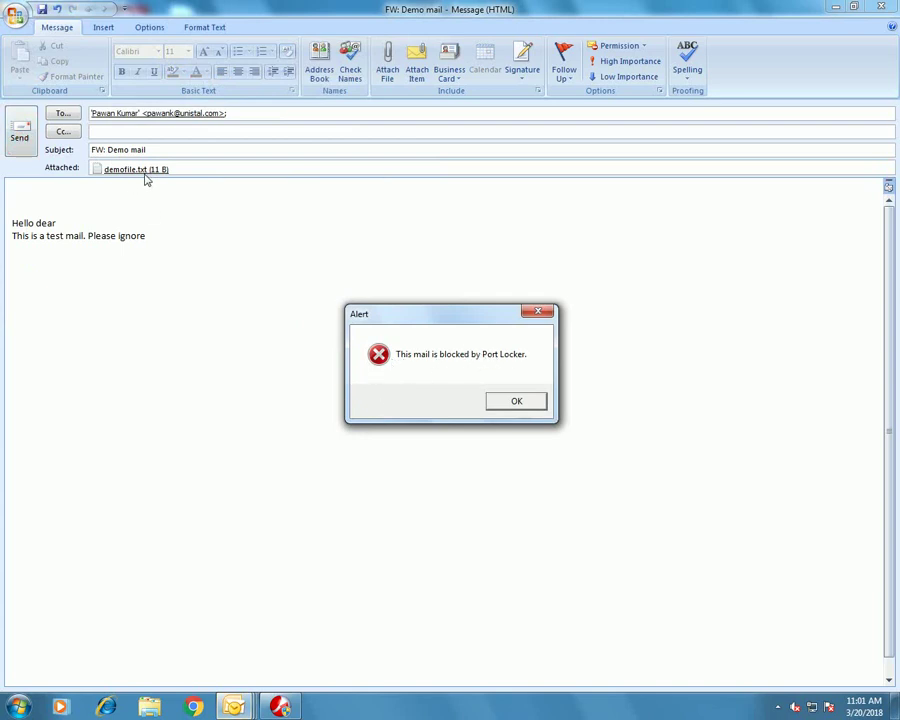
click(516, 402)
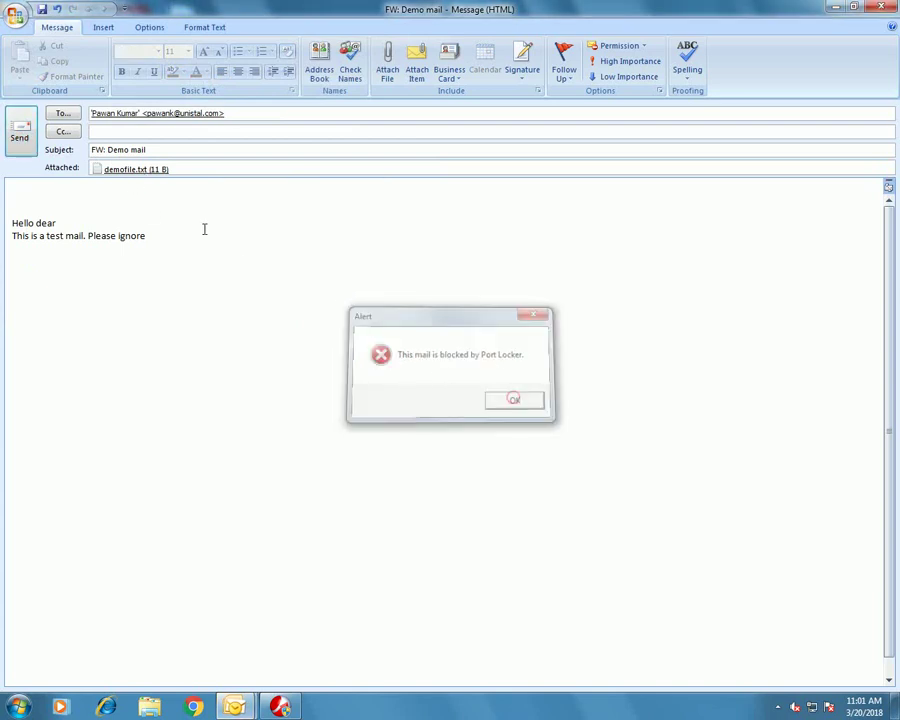
click(138, 170)
key(Delete)
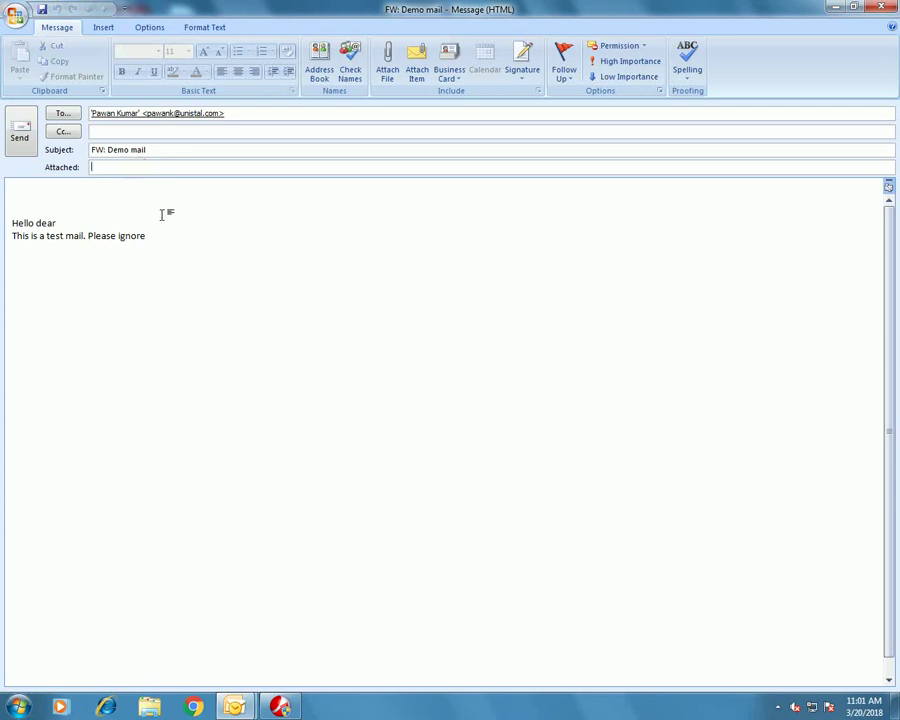
click(20, 130)
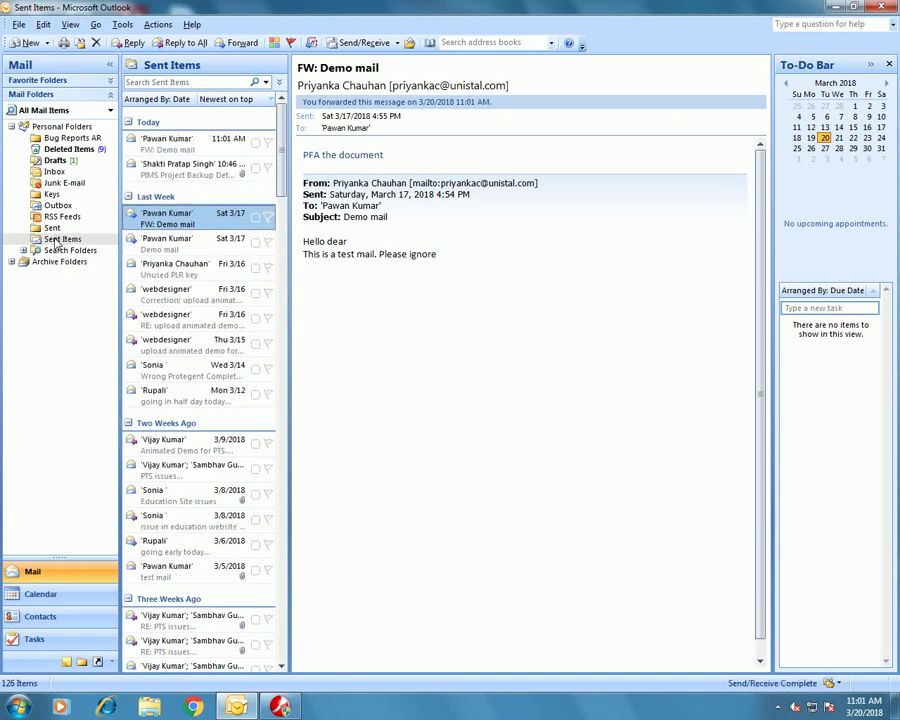
Forward the sent demo mail again to the suggested recipient.
click(200, 145)
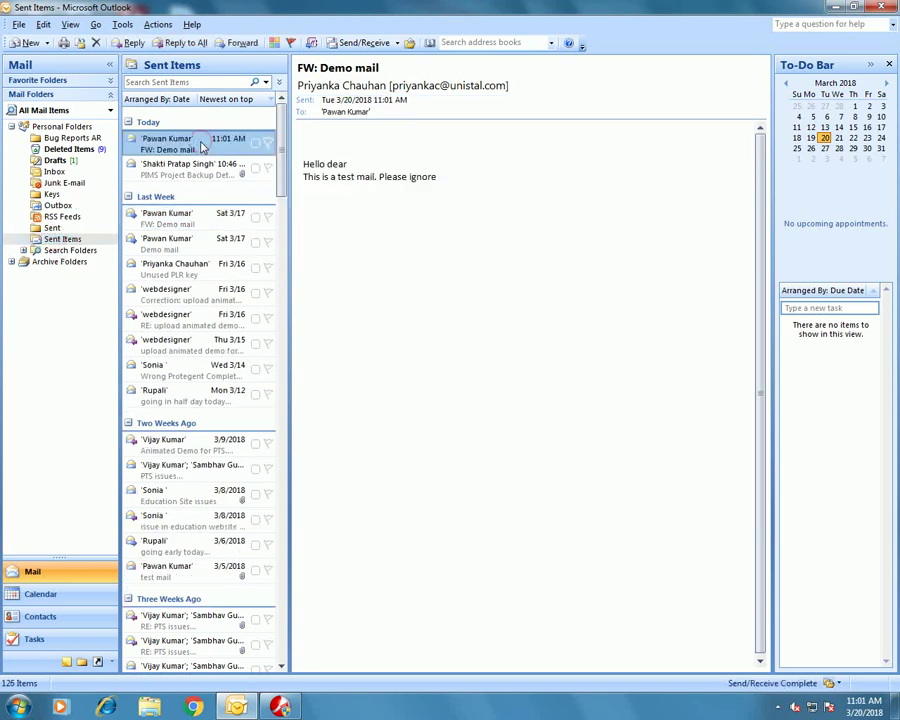
click(242, 45)
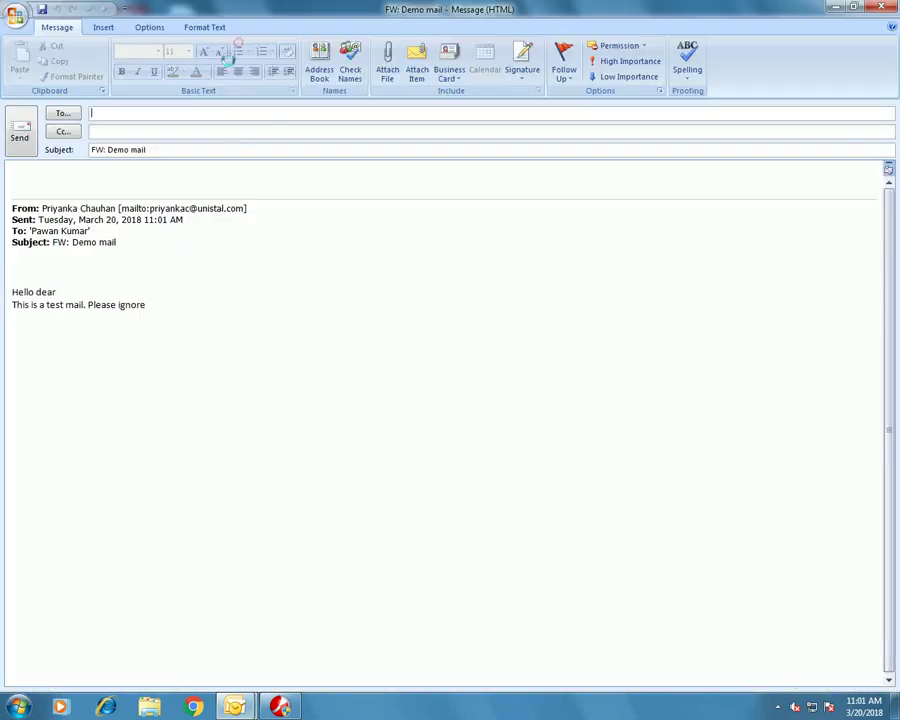
text(pa)
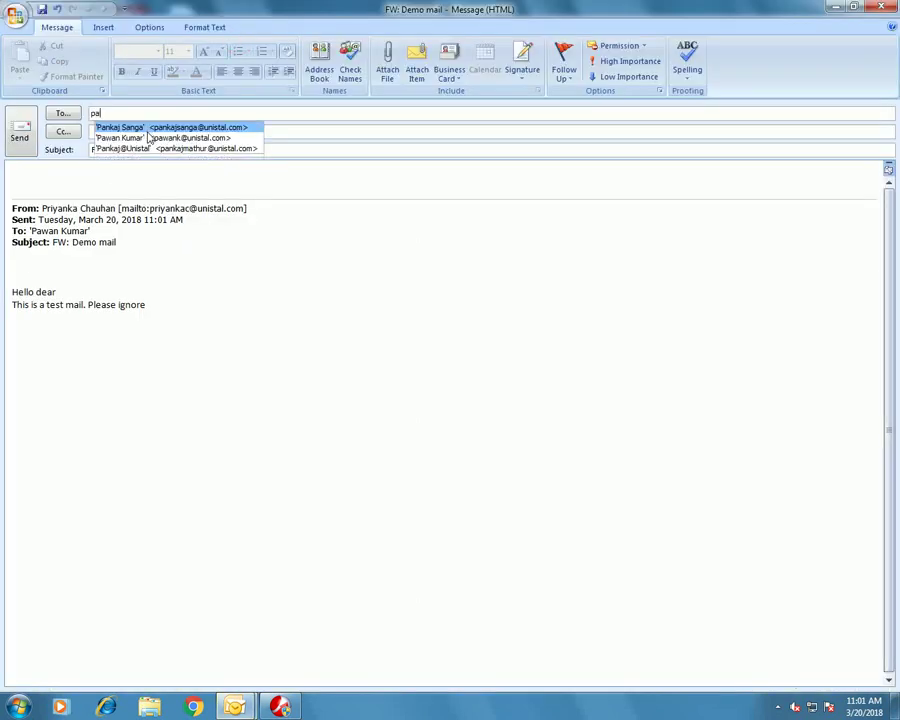
click(137, 137)
click(151, 149)
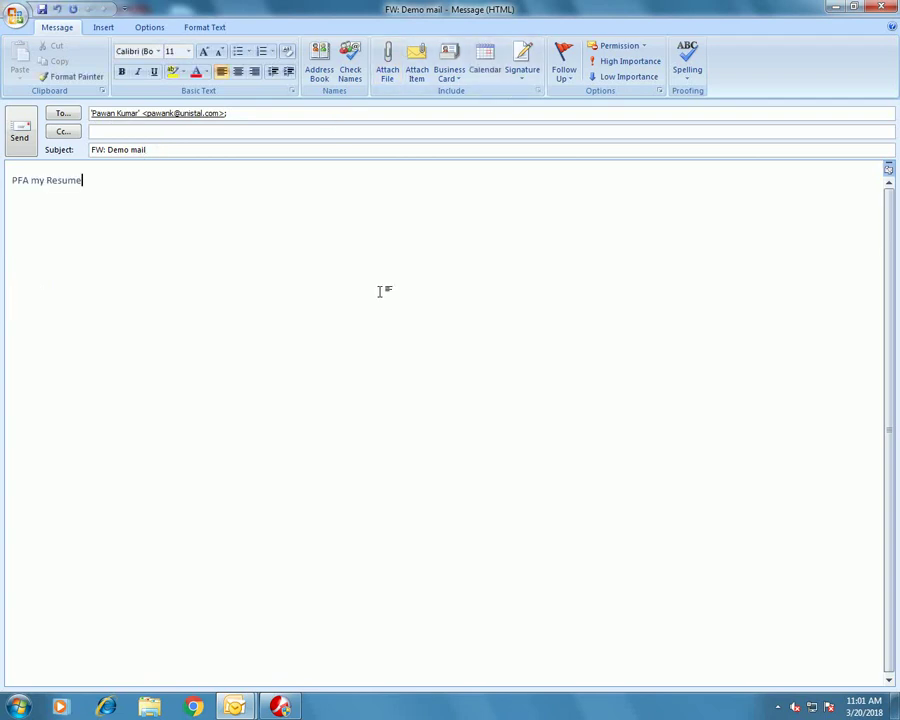
Send with the 'PFA my Resume' note; once it is blocked, change it to 'PFA all the required docs.' and resend.
click(20, 135)
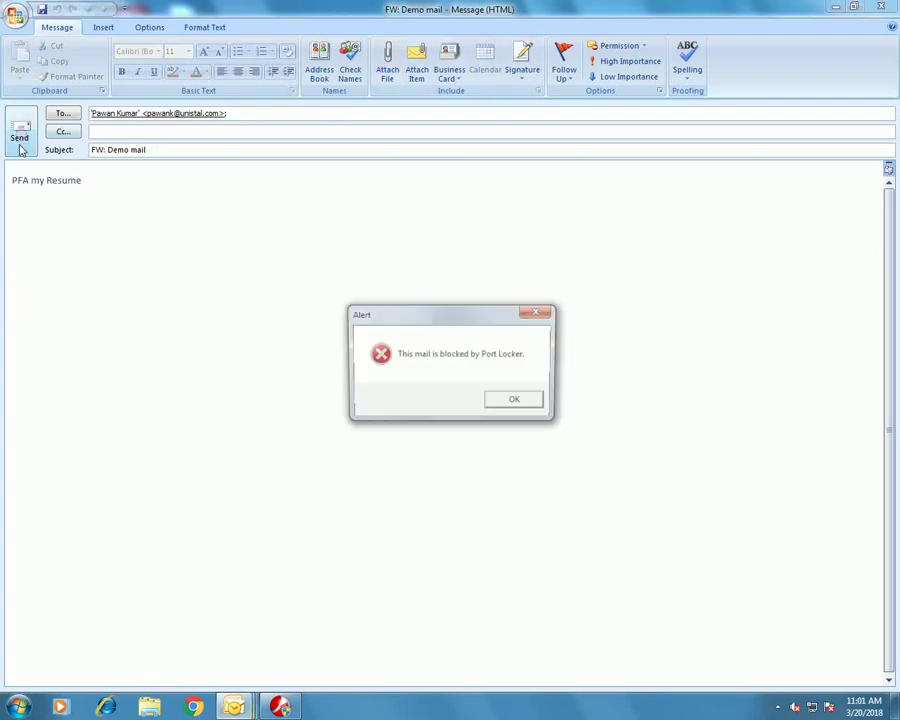
click(520, 401)
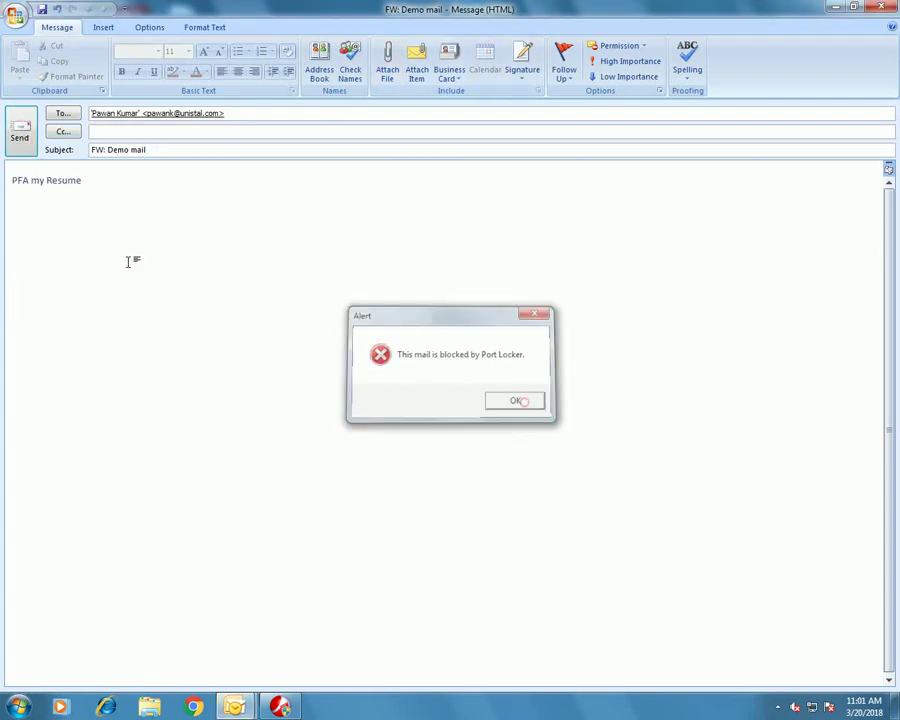
double_click(66, 181)
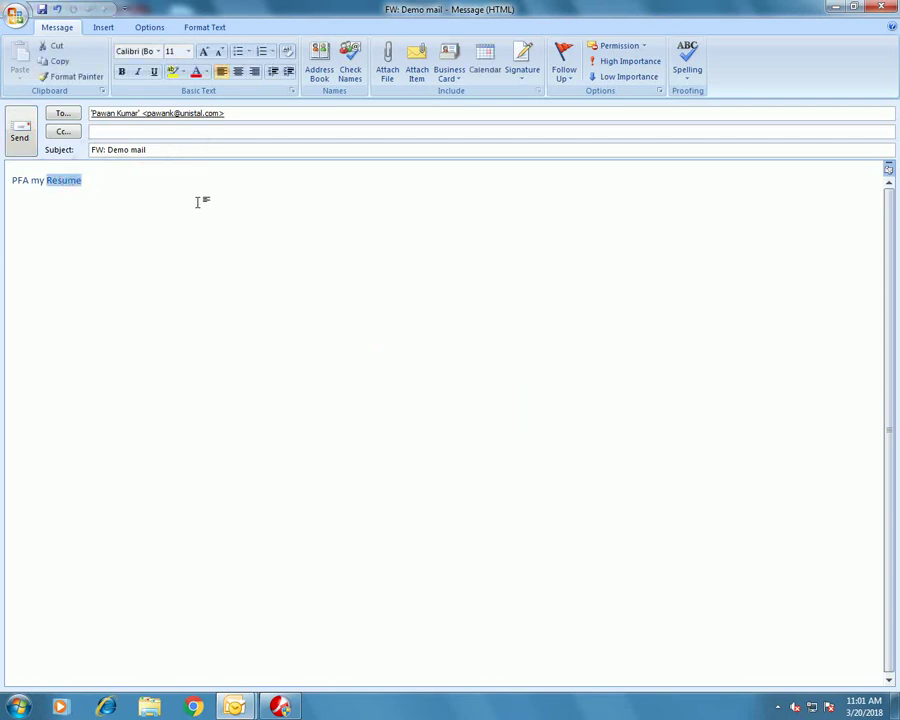
key(BackSpace)
key(BackSpace)
key(BackSpace)
key(BackSpace)
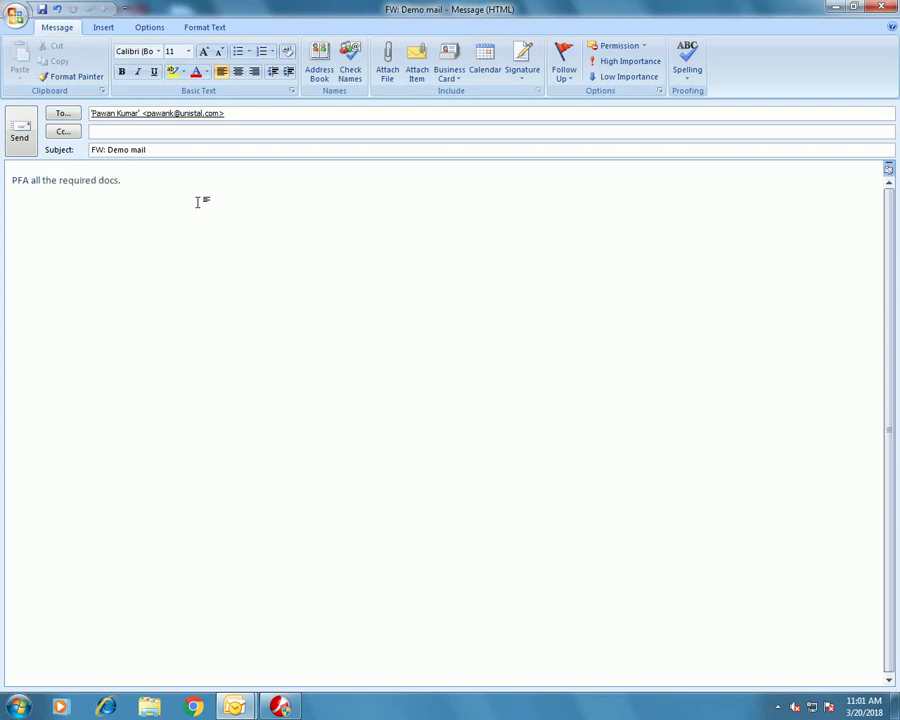
click(29, 131)
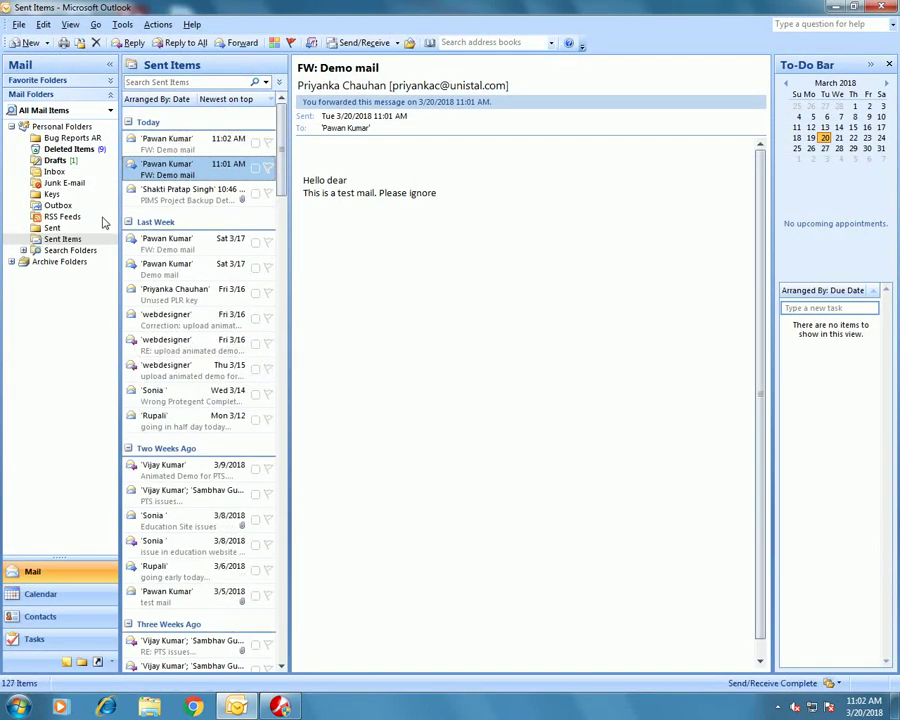
Open a maximized Explorer window showing drive E:.
key(alt+Tab)
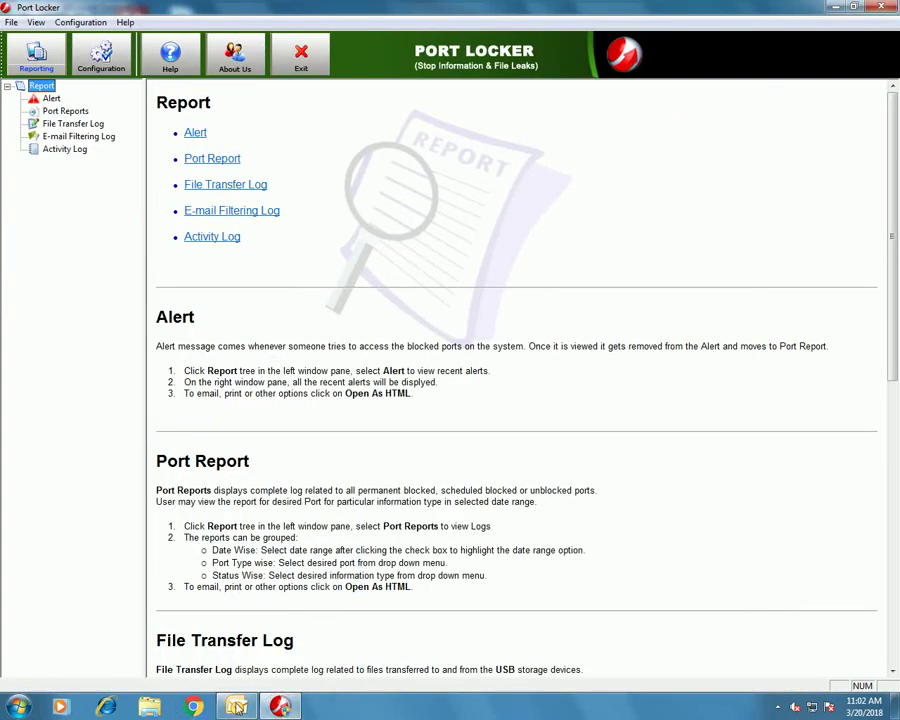
click(150, 705)
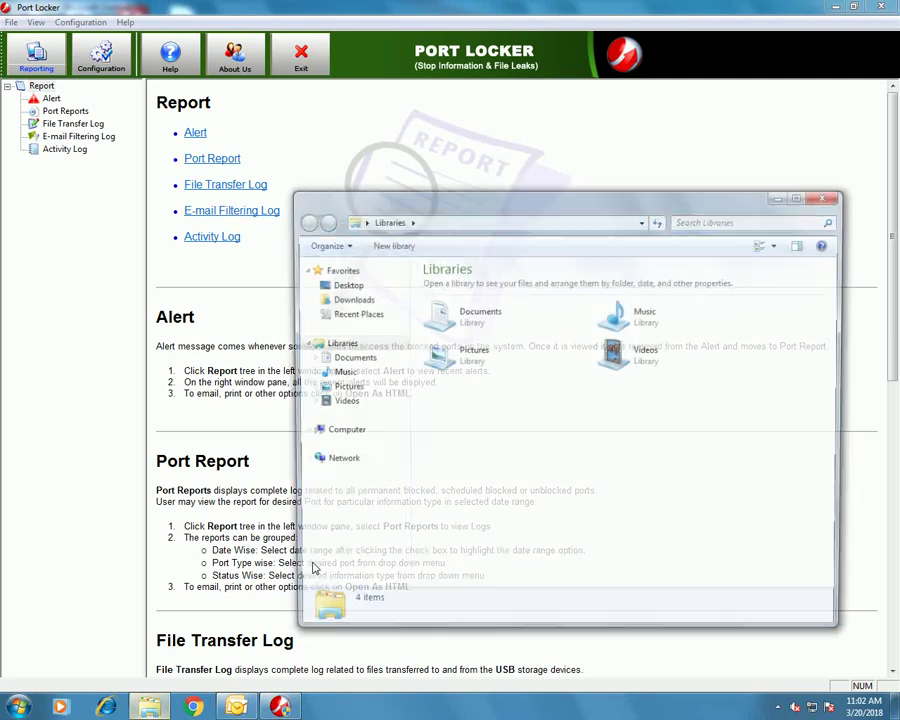
click(366, 477)
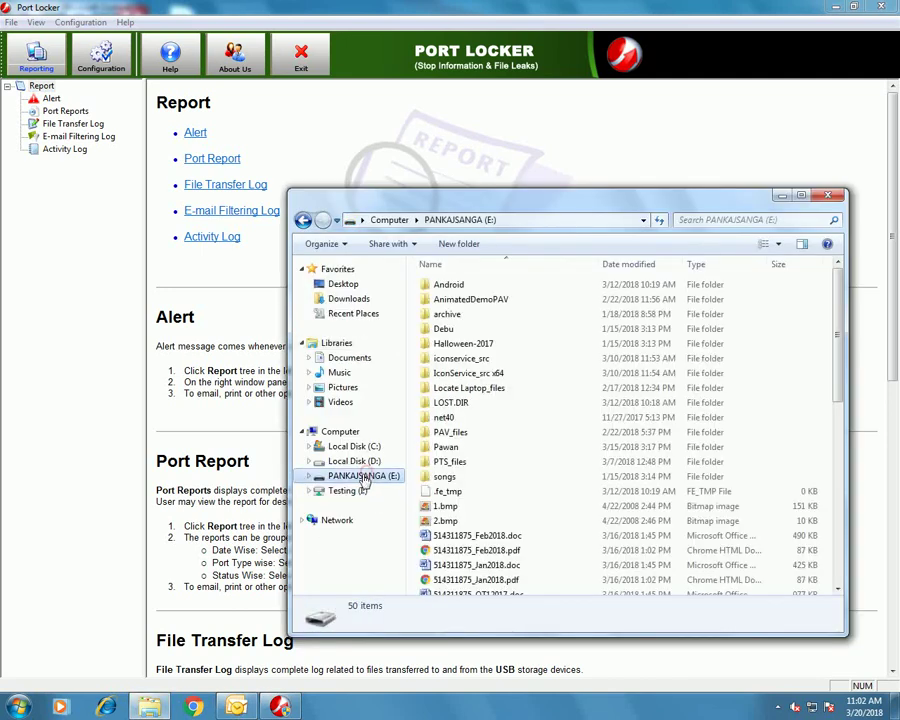
double_click(635, 200)
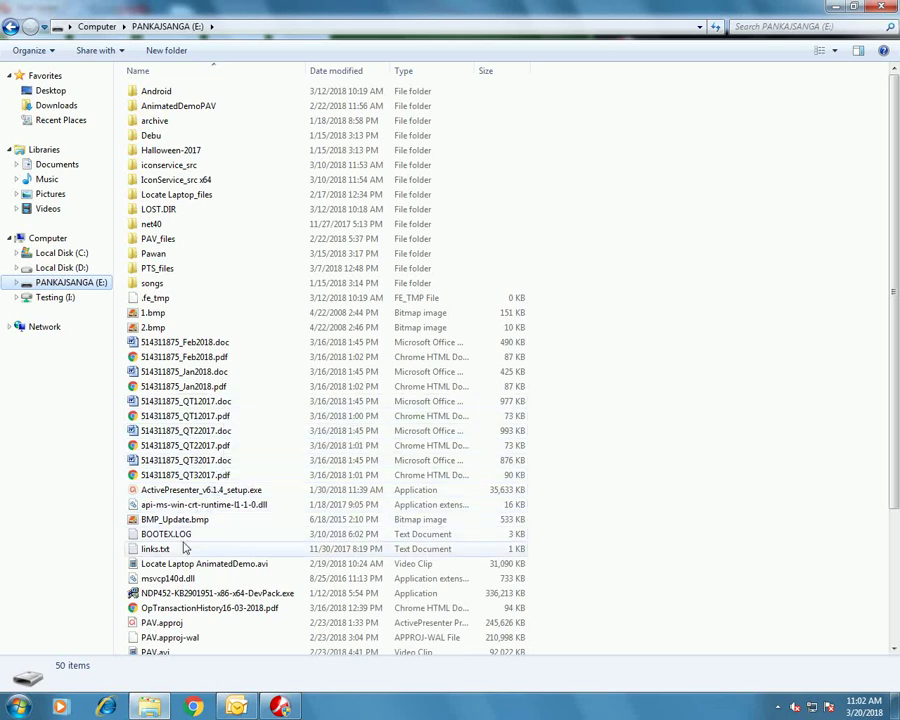
Create a new text document named aa.txt on E:, then minimize the windows.
right_click(770, 512)
mouse_move(776, 485)
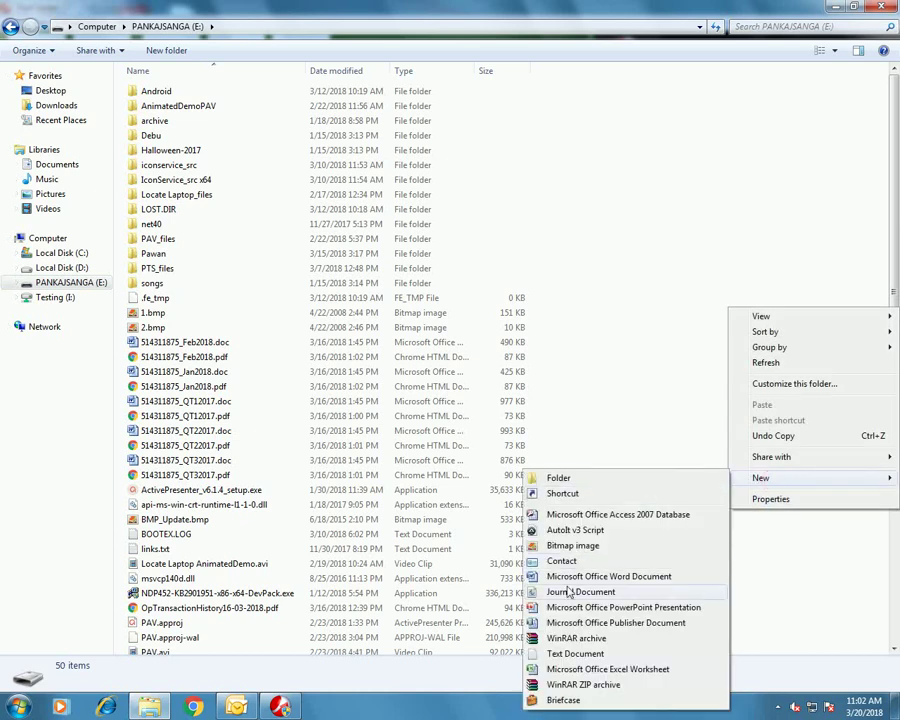
click(557, 654)
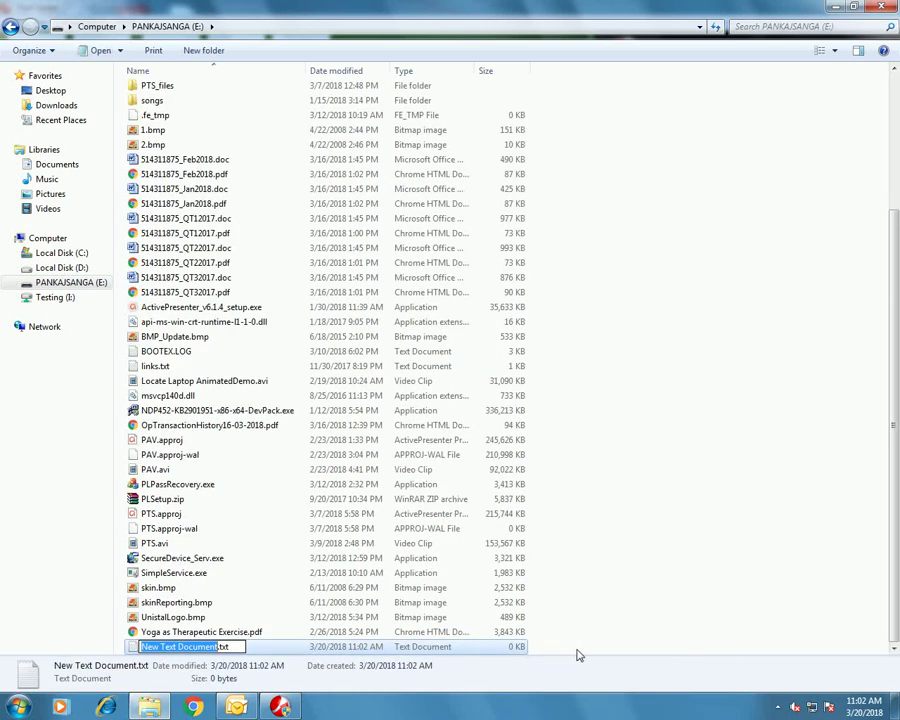
text(aa)
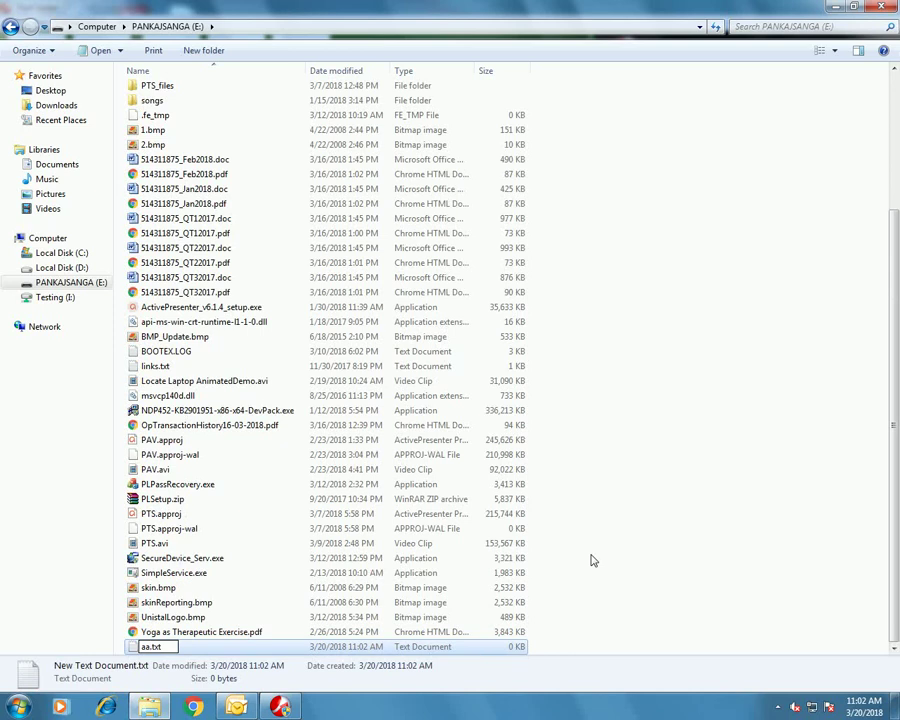
key(Return)
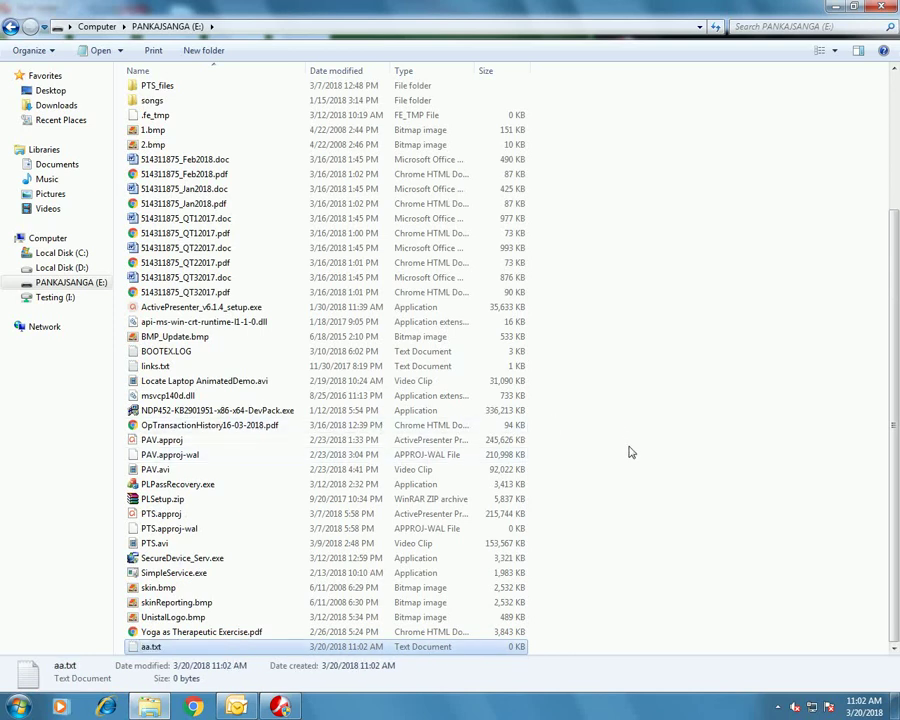
right_click(628, 450)
click(585, 445)
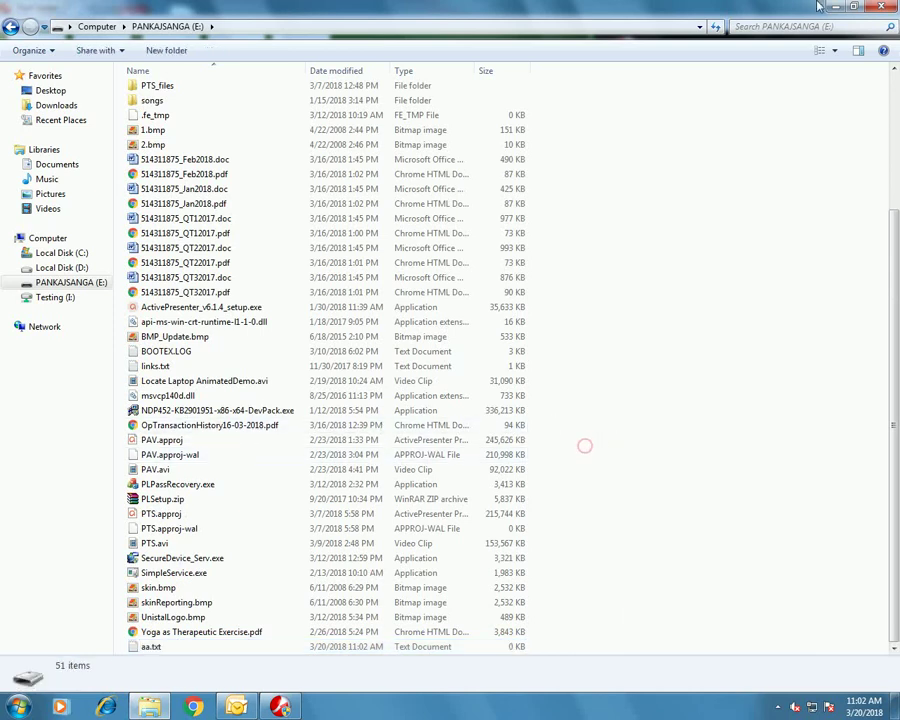
click(838, 7)
click(838, 7)
Rename the new desktop text file to Test.txt.
click(838, 7)
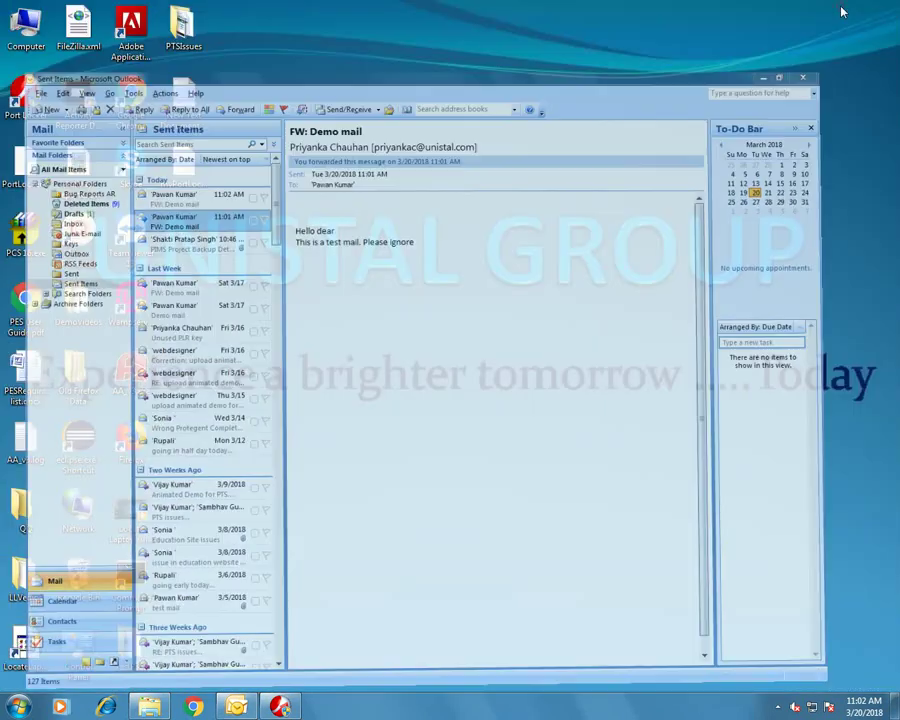
right_click(186, 116)
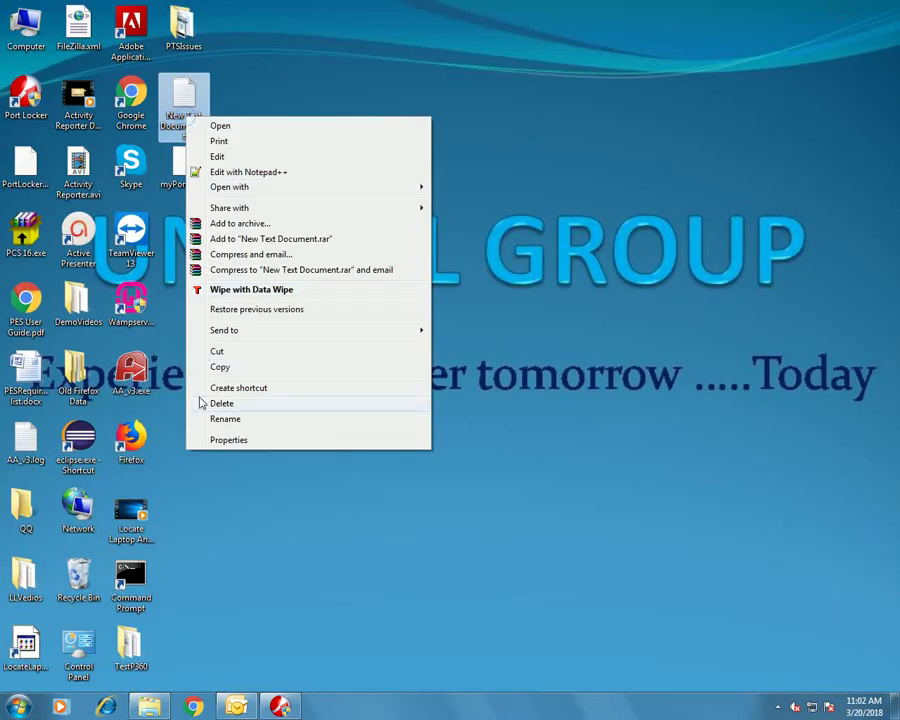
click(215, 420)
text(Test.txt)
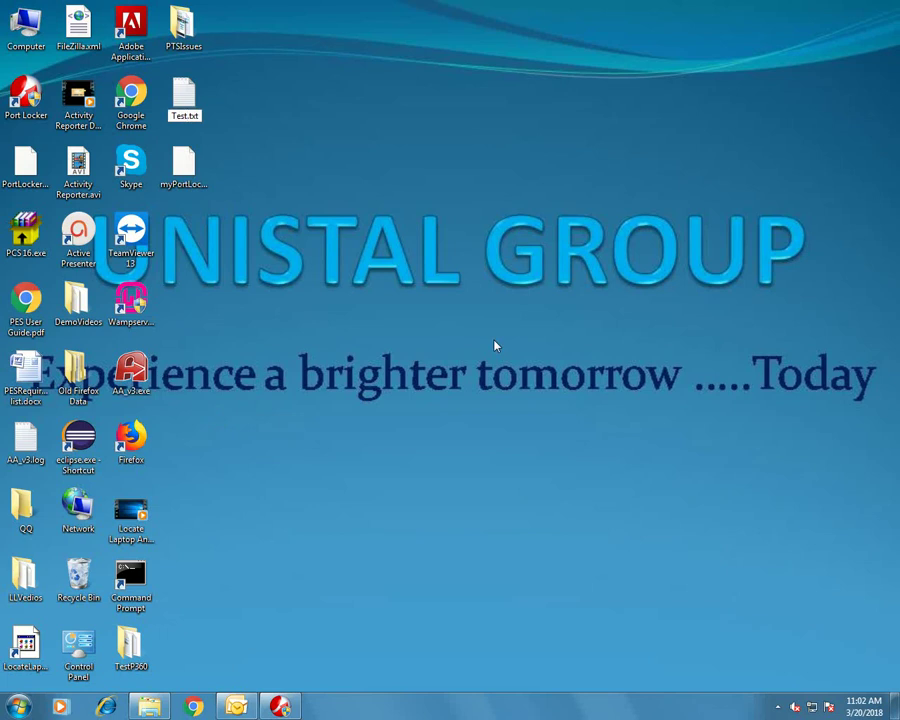
key(Return)
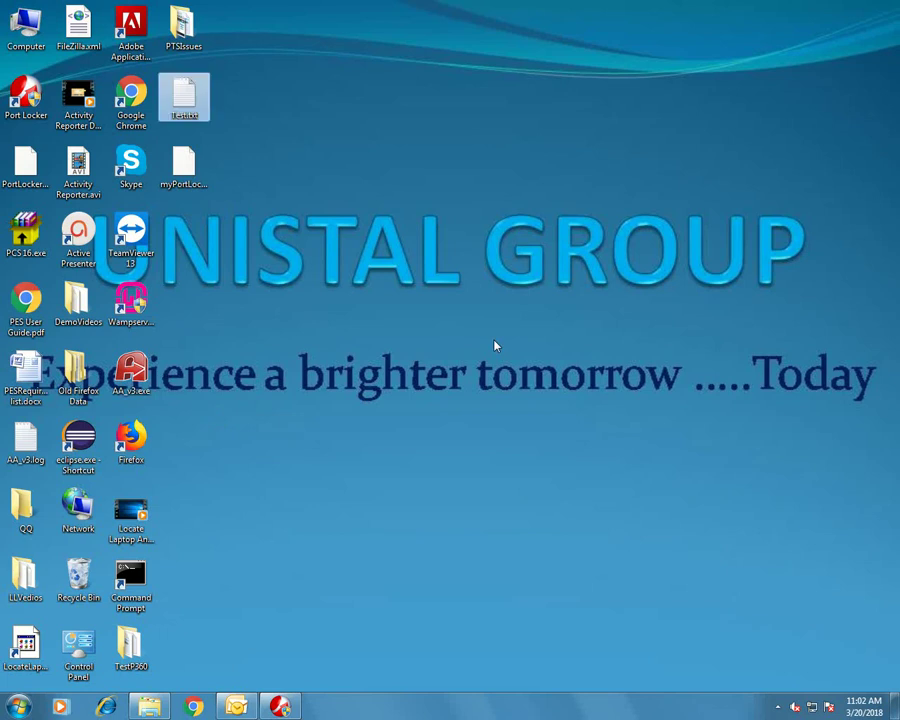
Send Test.txt to the PANKAJSANGA (E:) drive and check the drive's file list.
right_click(180, 104)
mouse_move(218, 319)
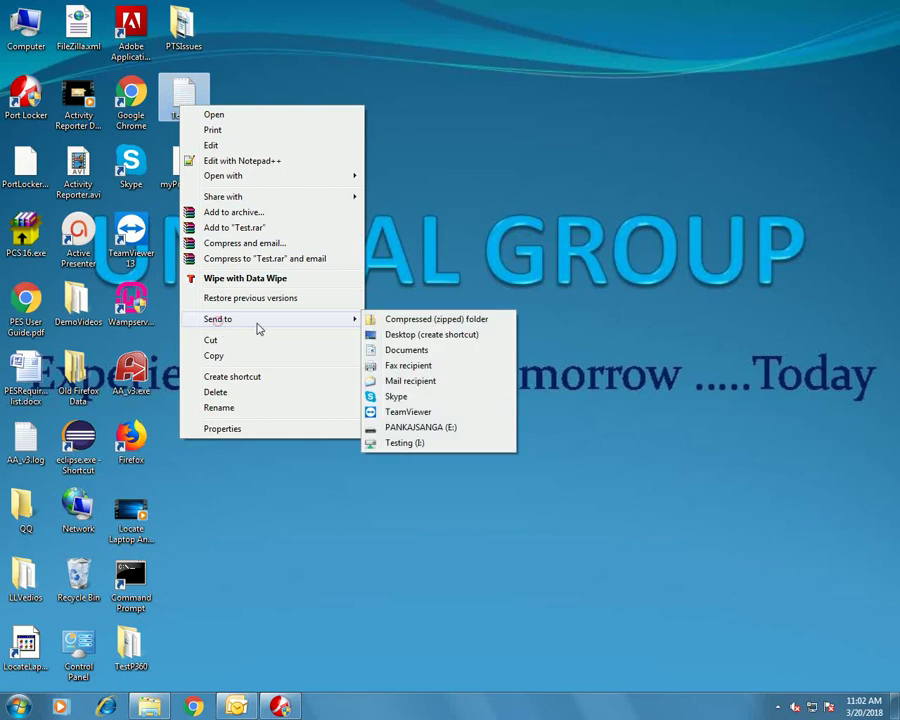
click(434, 426)
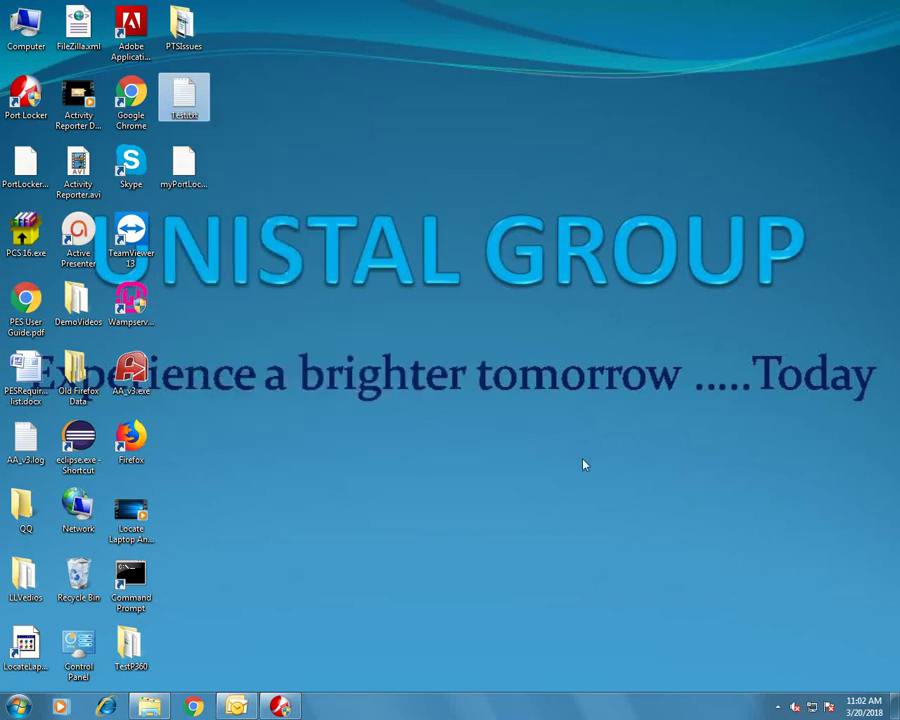
click(149, 707)
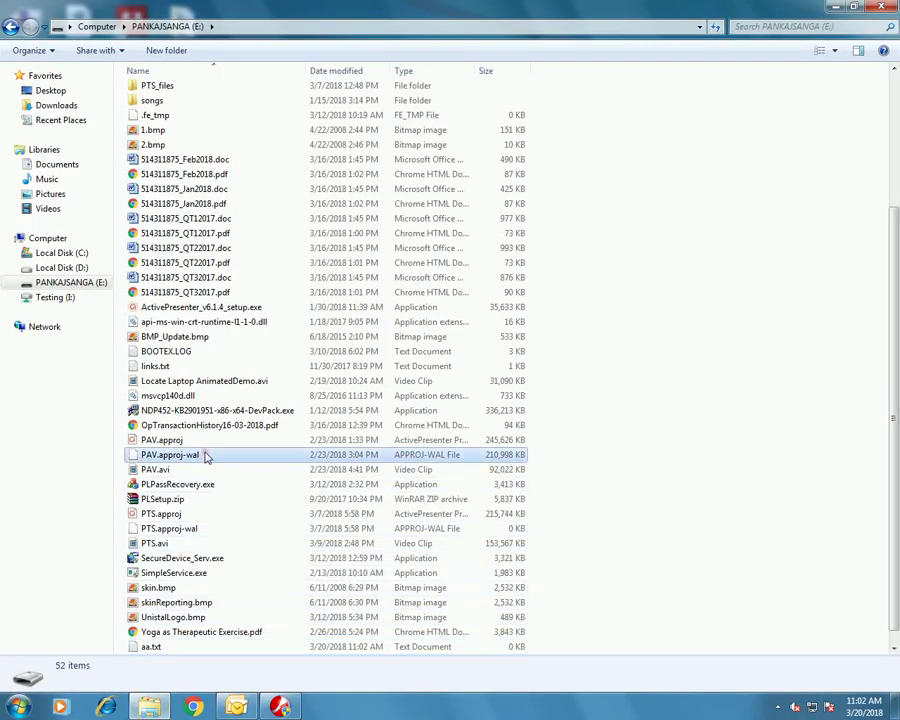
click(150, 708)
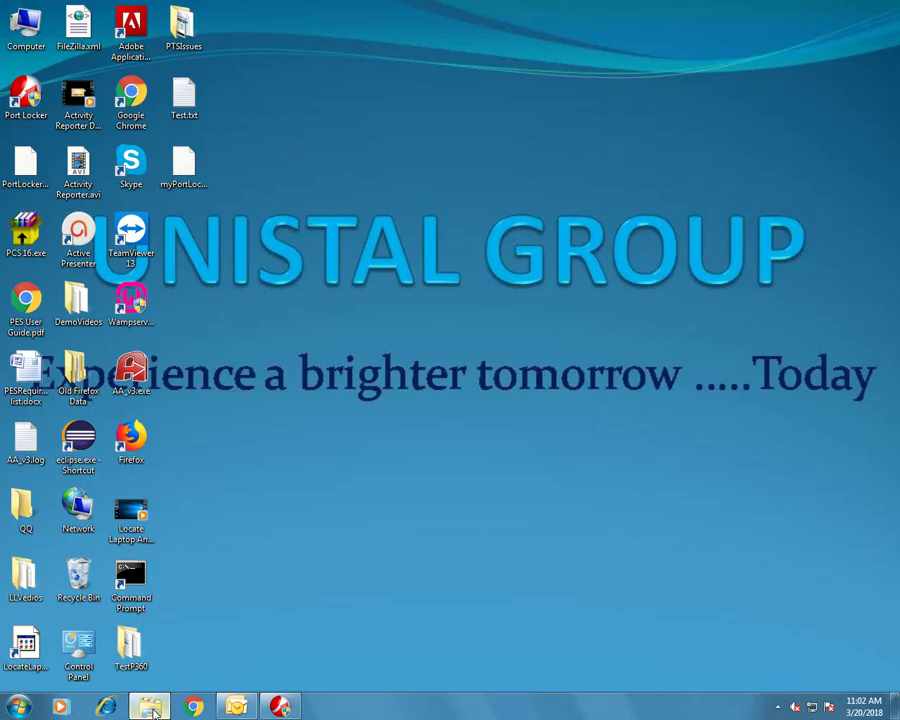
click(151, 709)
From D:\Personal, send DS286.AUG2016.Lab2_.cpp_tutorial.pdf to PANKAJSANGA (E:) and close the window.
right_click(153, 710)
click(118, 635)
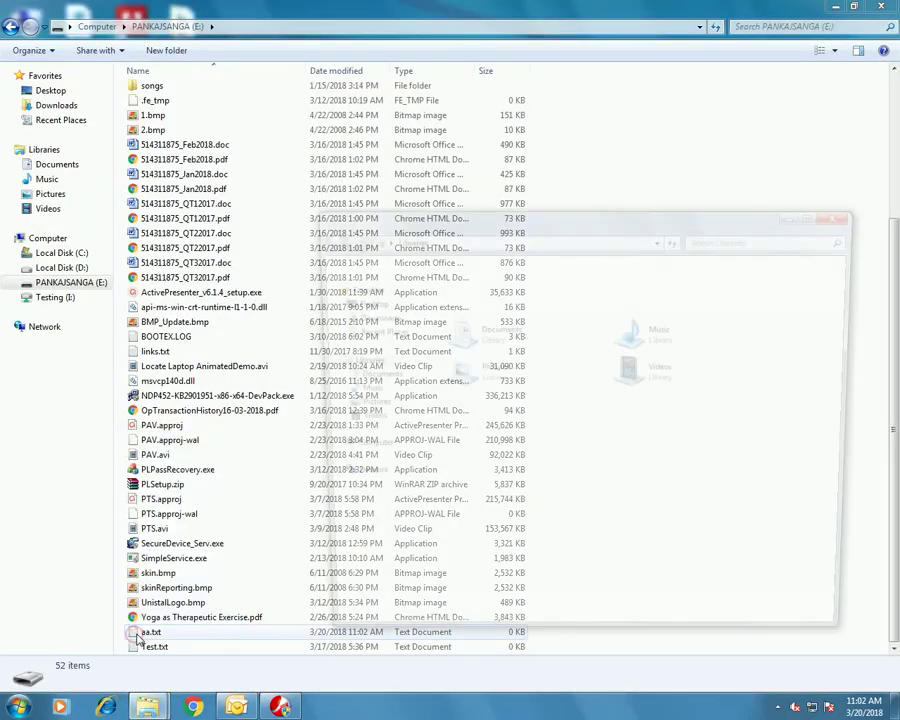
click(392, 478)
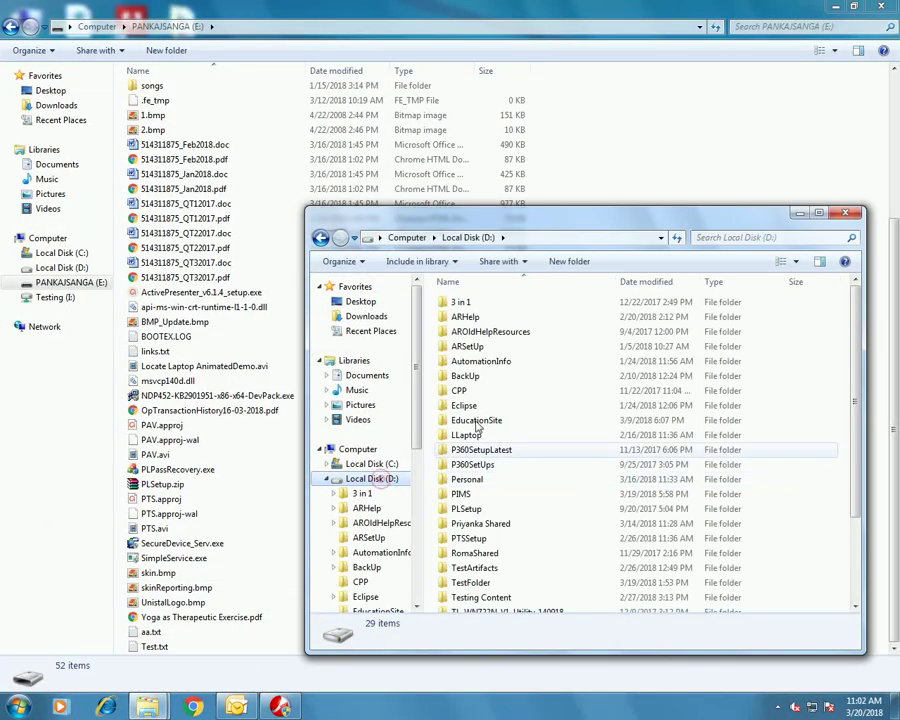
double_click(477, 481)
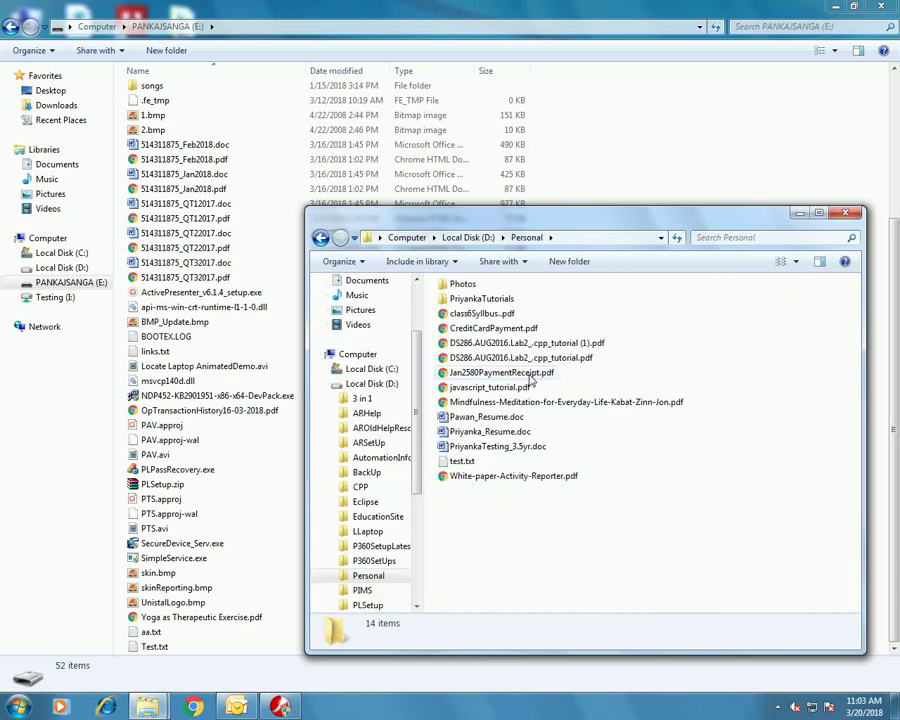
click(529, 375)
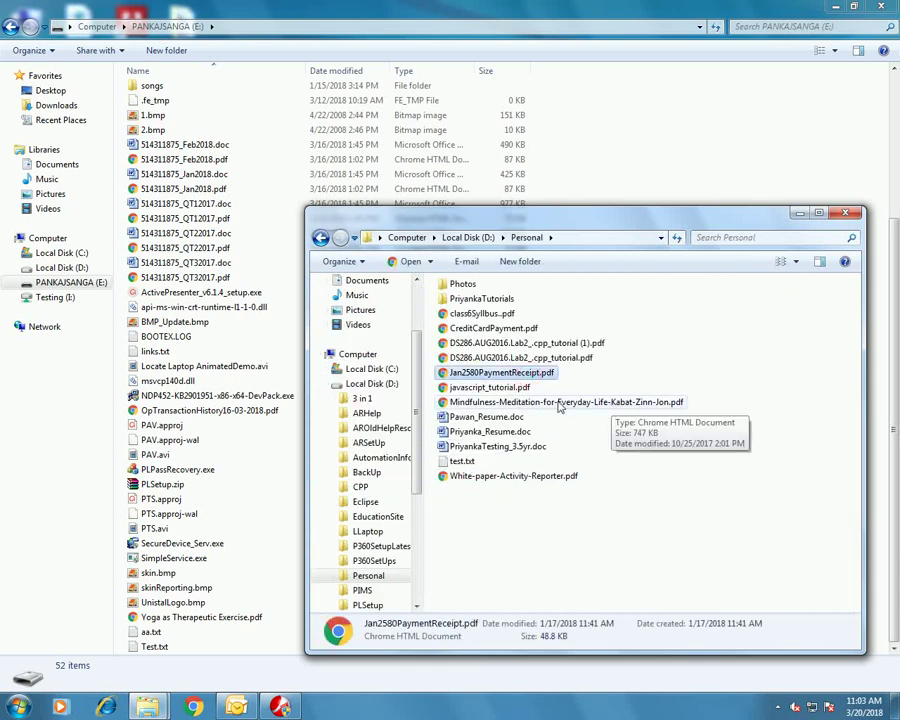
click(562, 360)
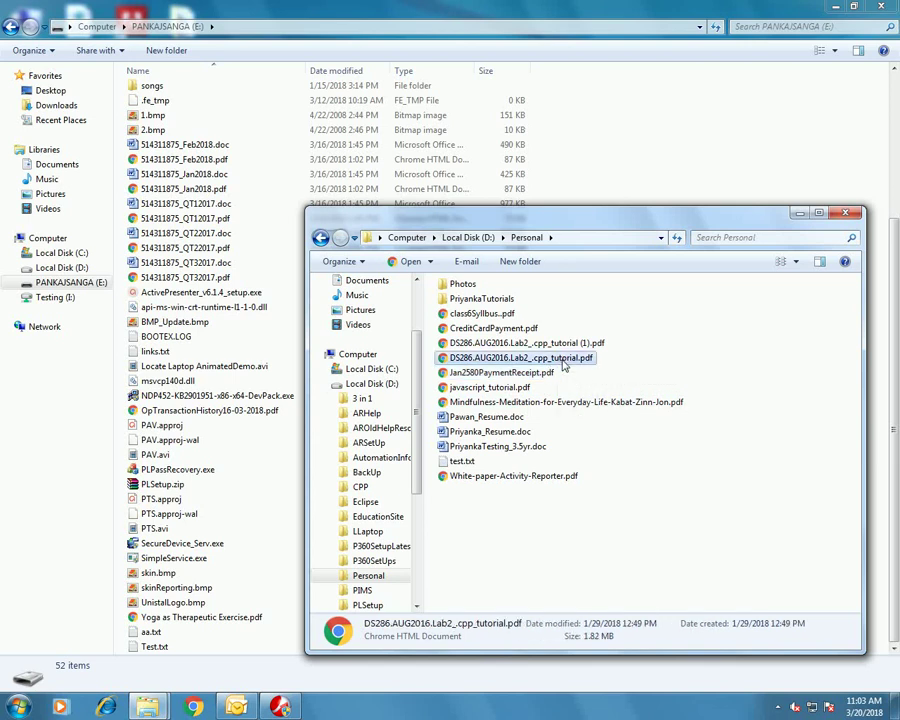
right_click(563, 366)
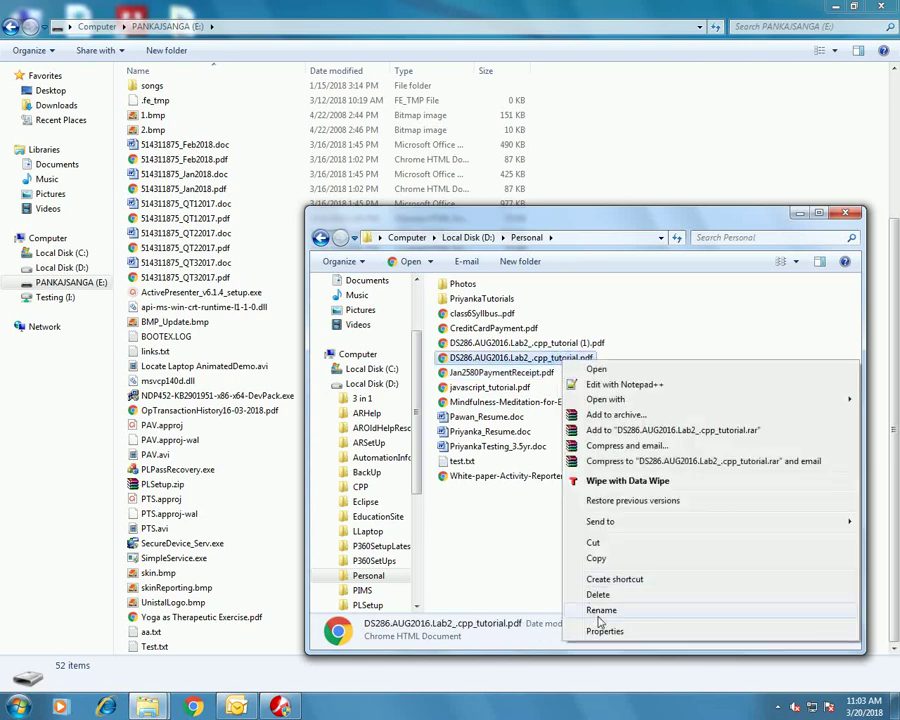
mouse_move(616, 525)
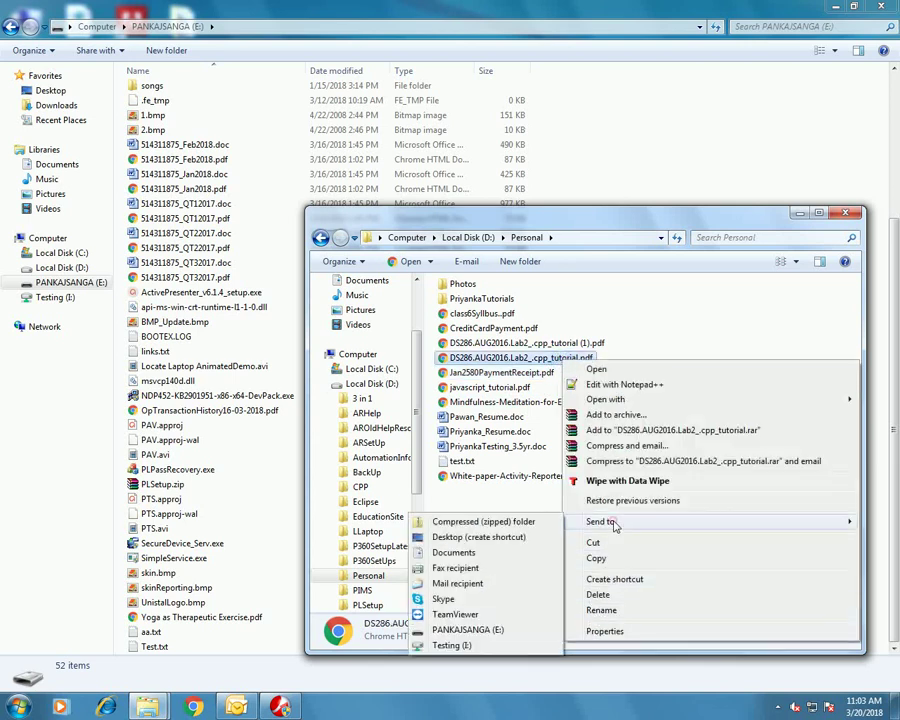
click(468, 630)
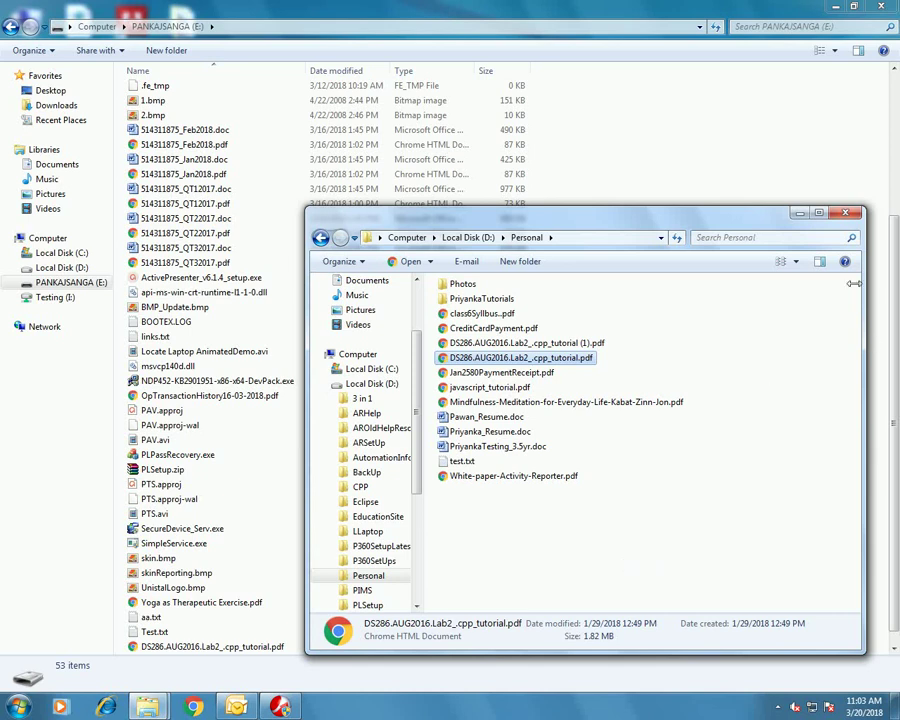
click(794, 214)
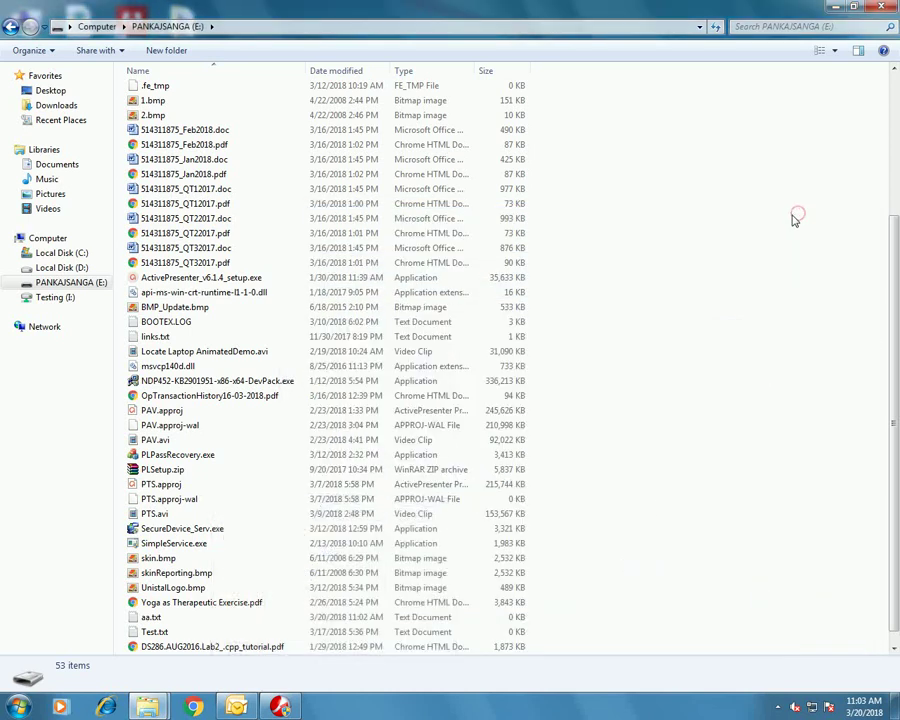
Review the Alert list and the Permanent Blocked log entry, ending on the Port Report view.
click(280, 708)
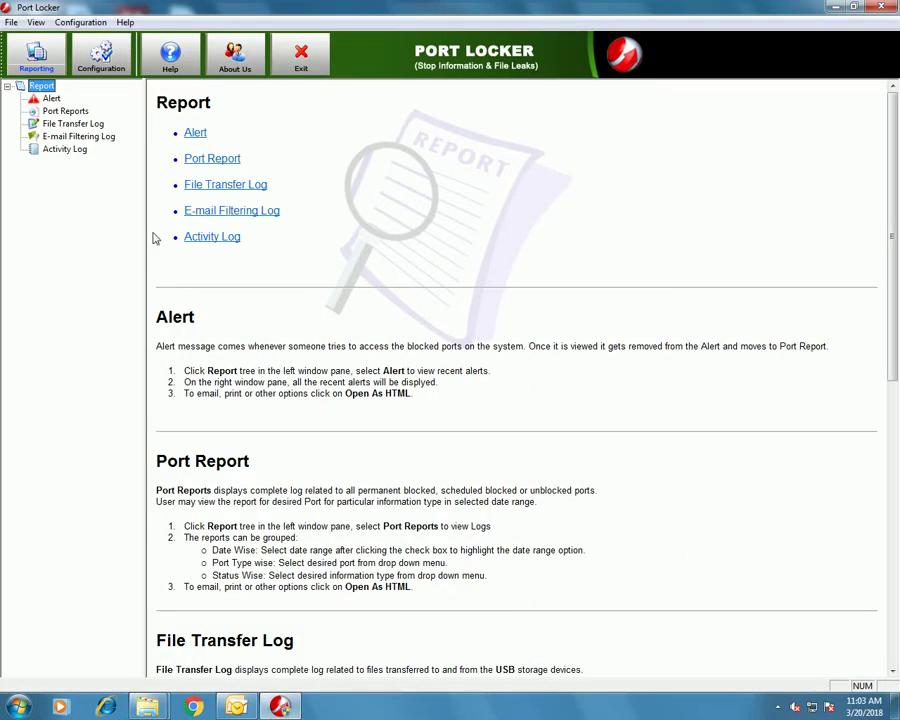
click(62, 111)
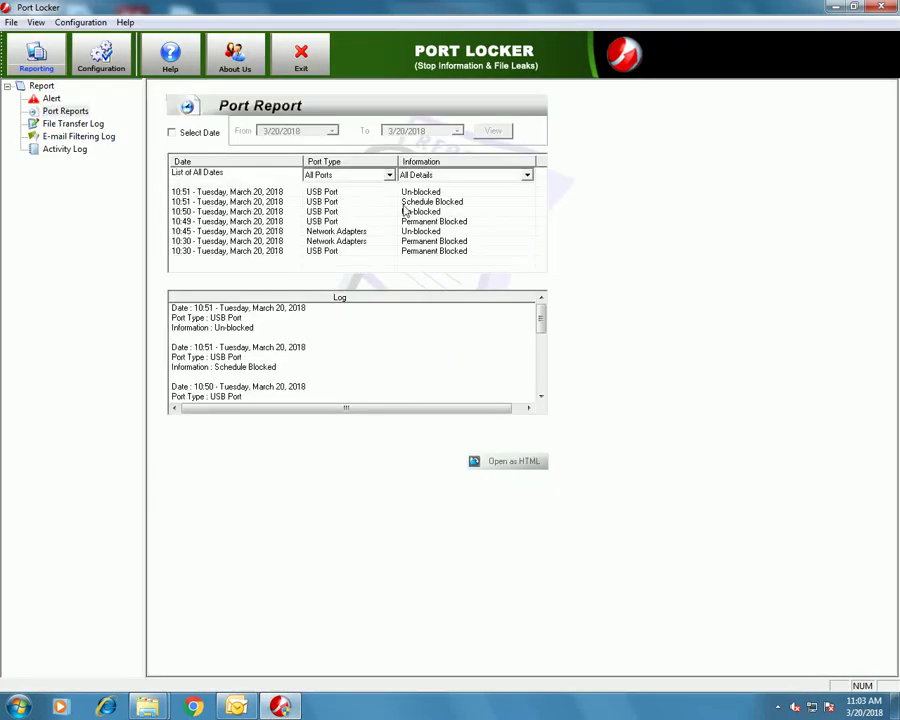
click(50, 99)
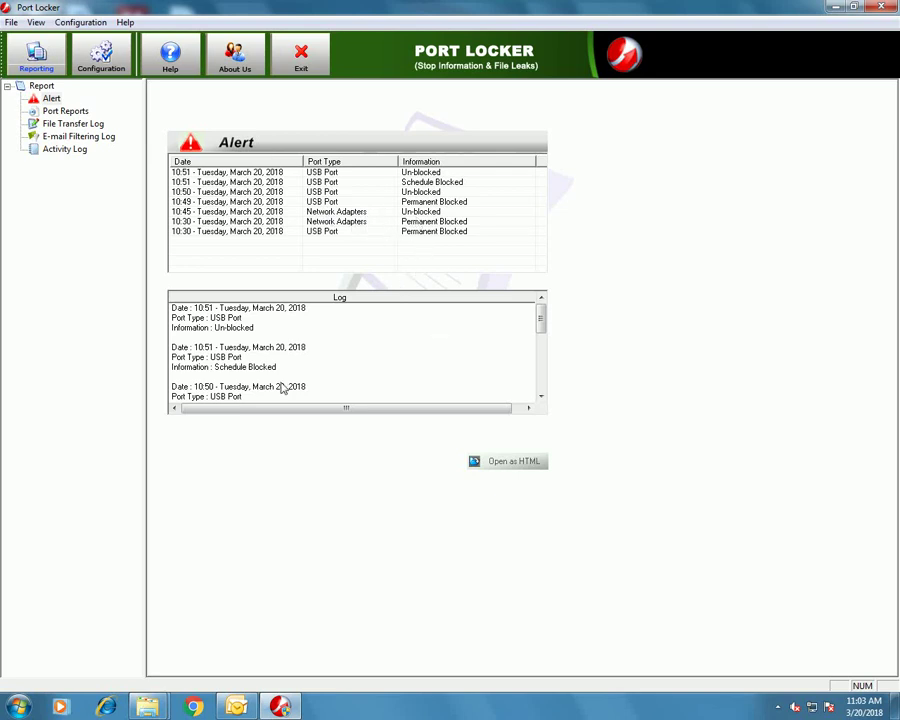
drag(540, 332, 545, 415)
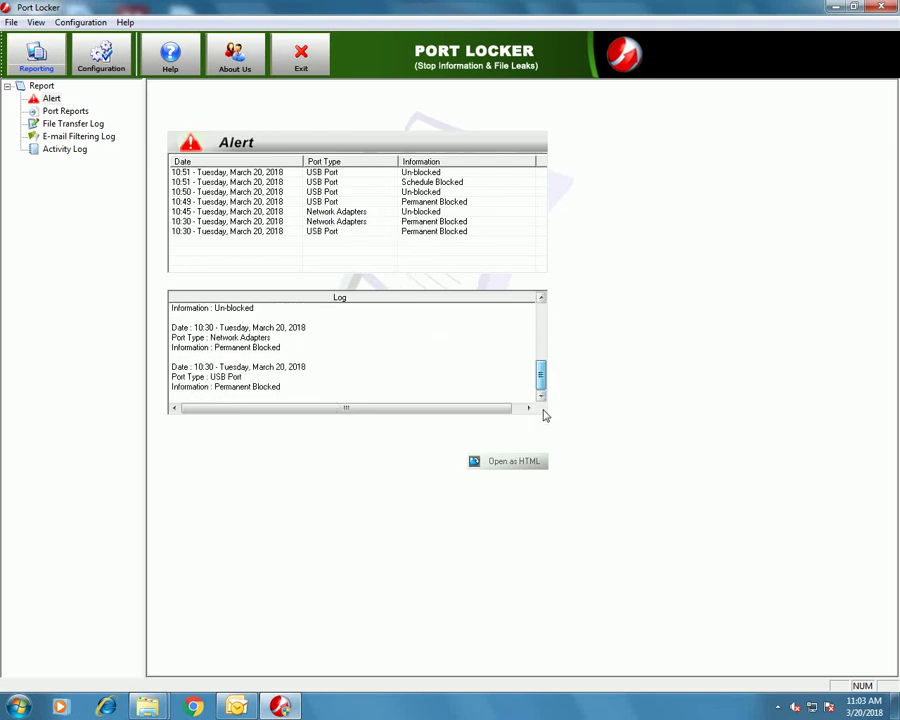
click(190, 386)
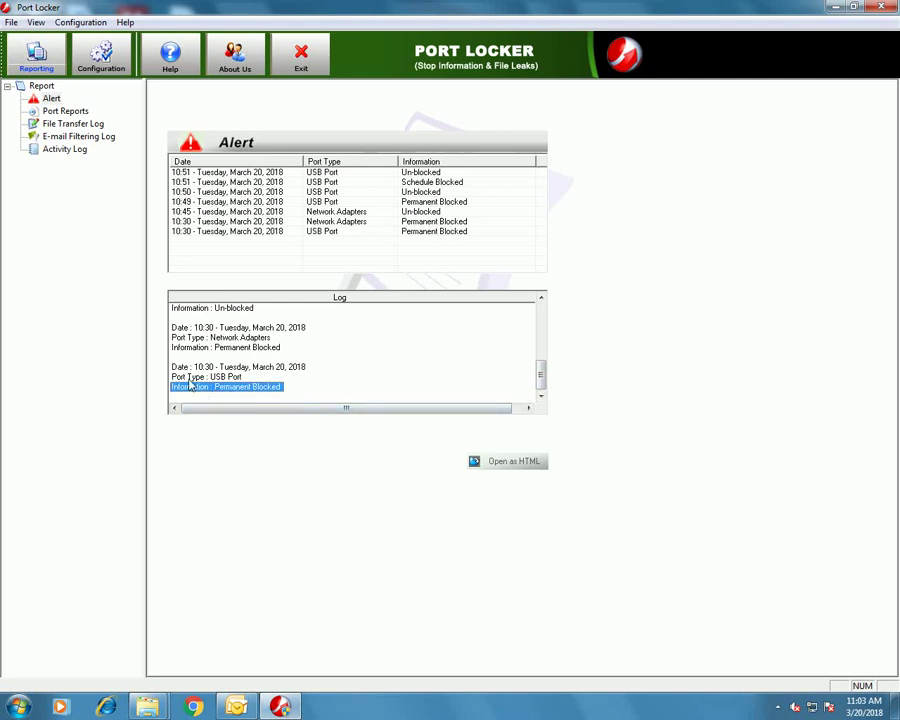
click(65, 111)
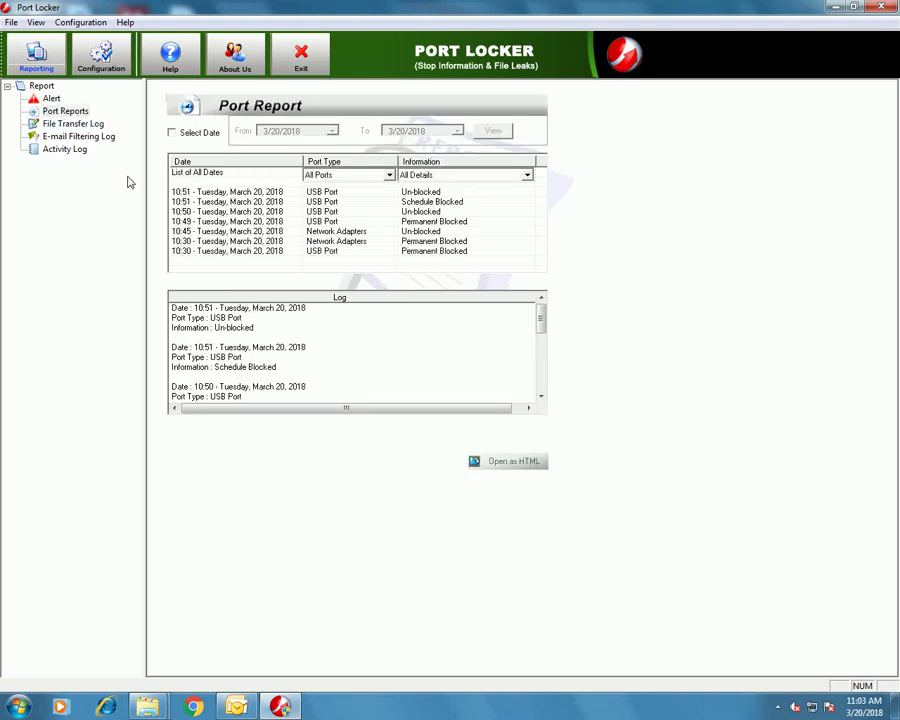
click(50, 99)
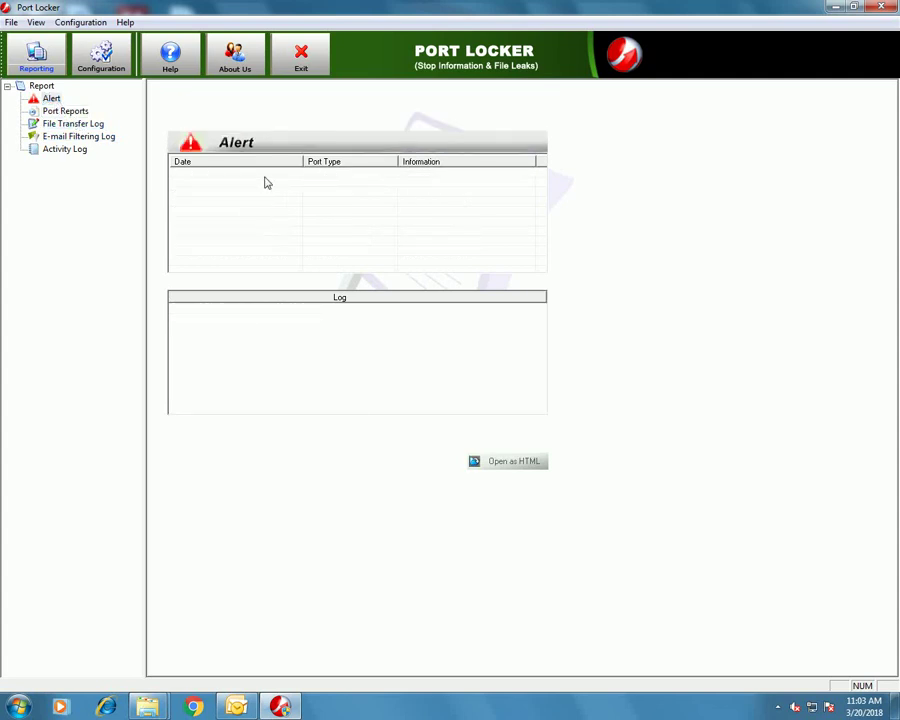
click(62, 113)
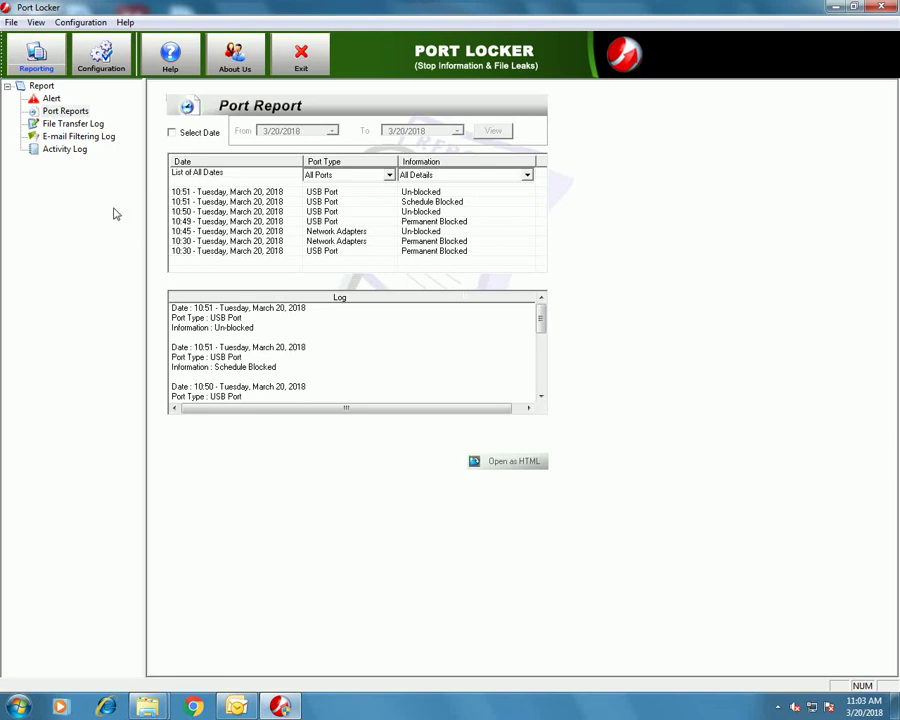
Show the USB File Transfer Log's four SanDisk events, export it as HTML, and close Chrome.
click(77, 125)
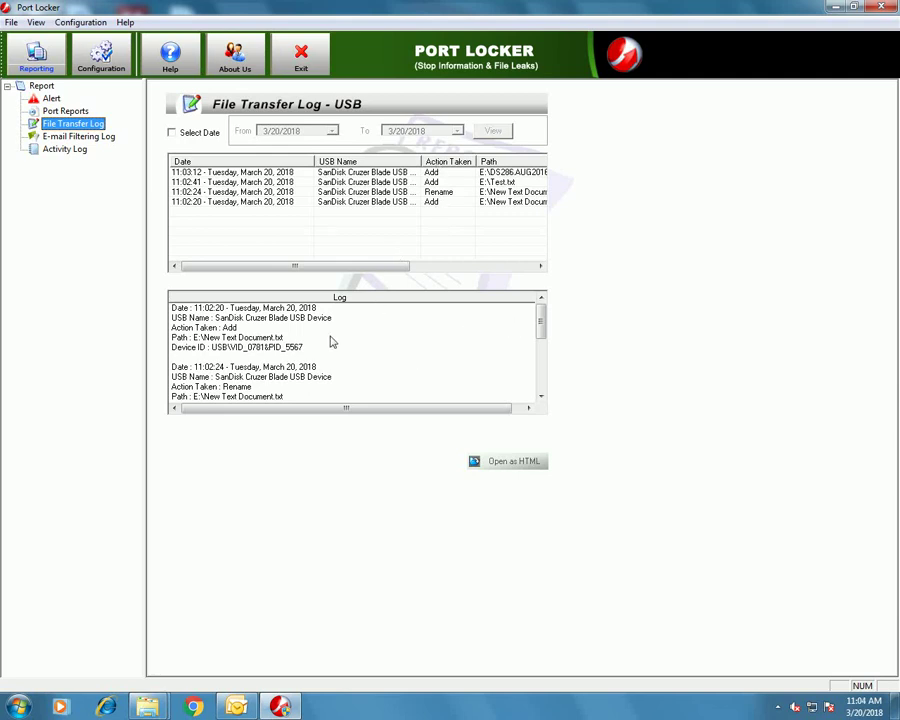
drag(542, 325, 545, 397)
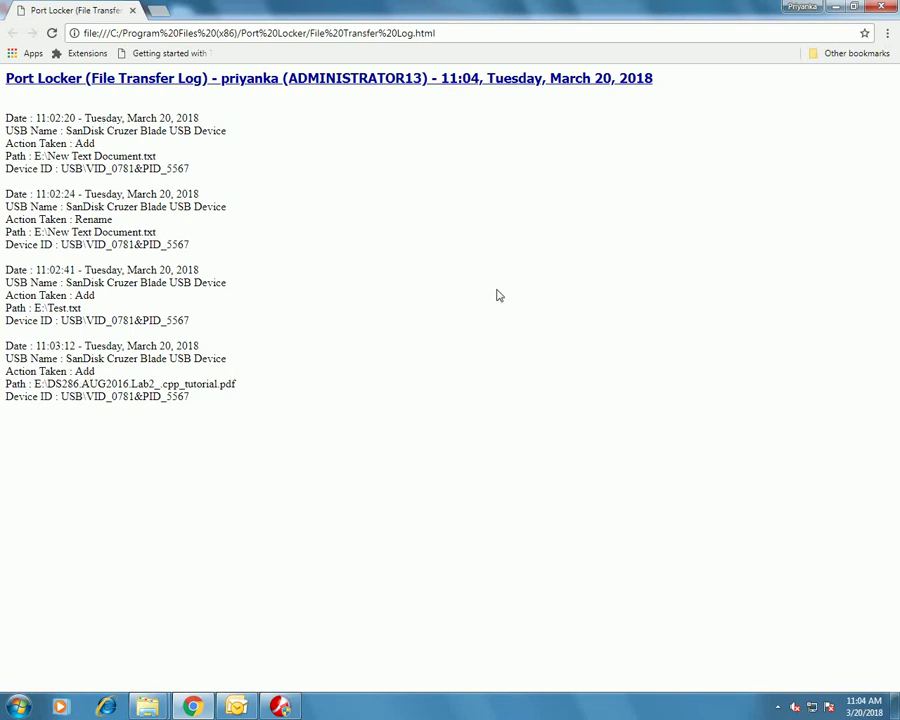
click(882, 8)
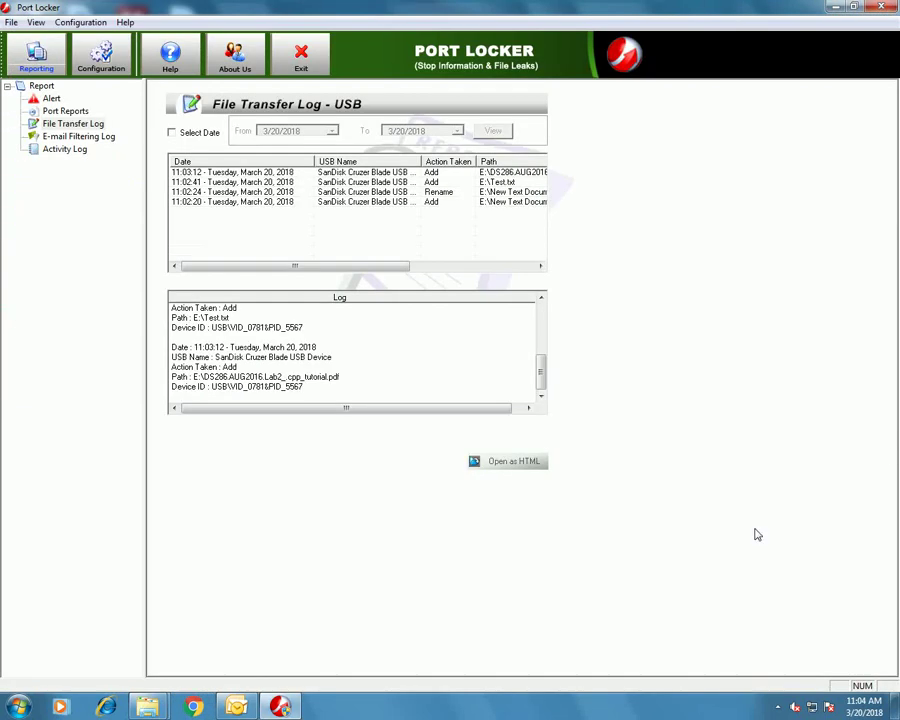
Export the two-entry E-mail Filtering Log as HTML, close Chrome, then select Activity Log.
click(78, 136)
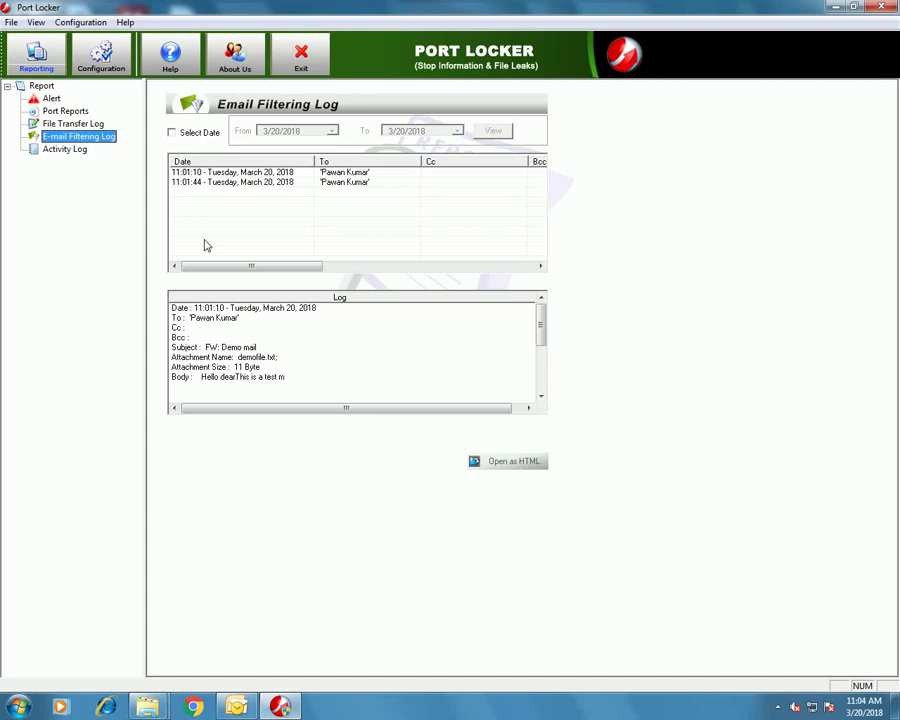
click(343, 174)
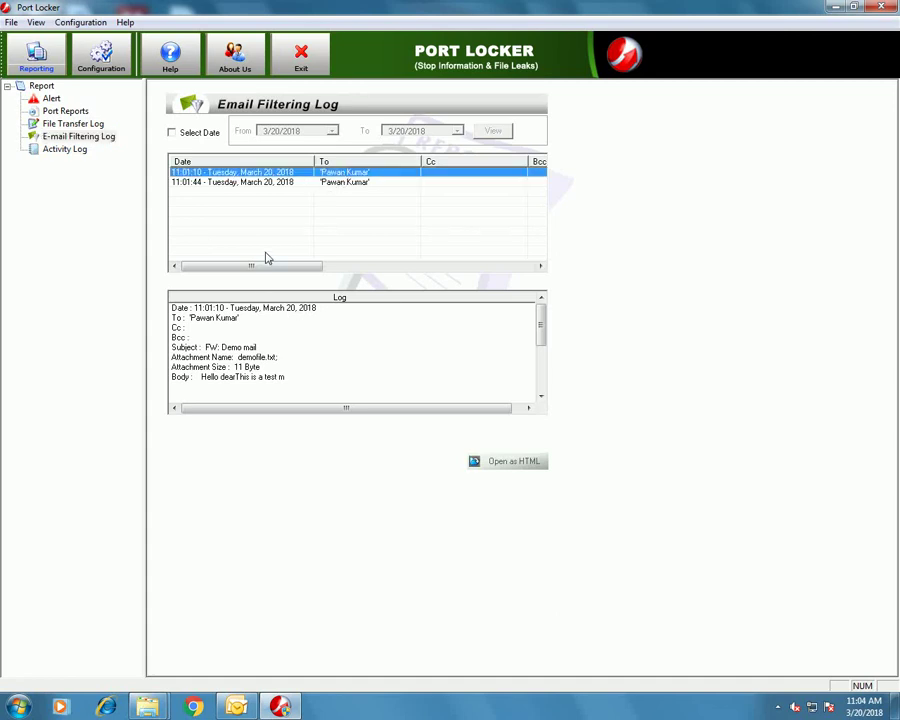
drag(267, 266, 478, 269)
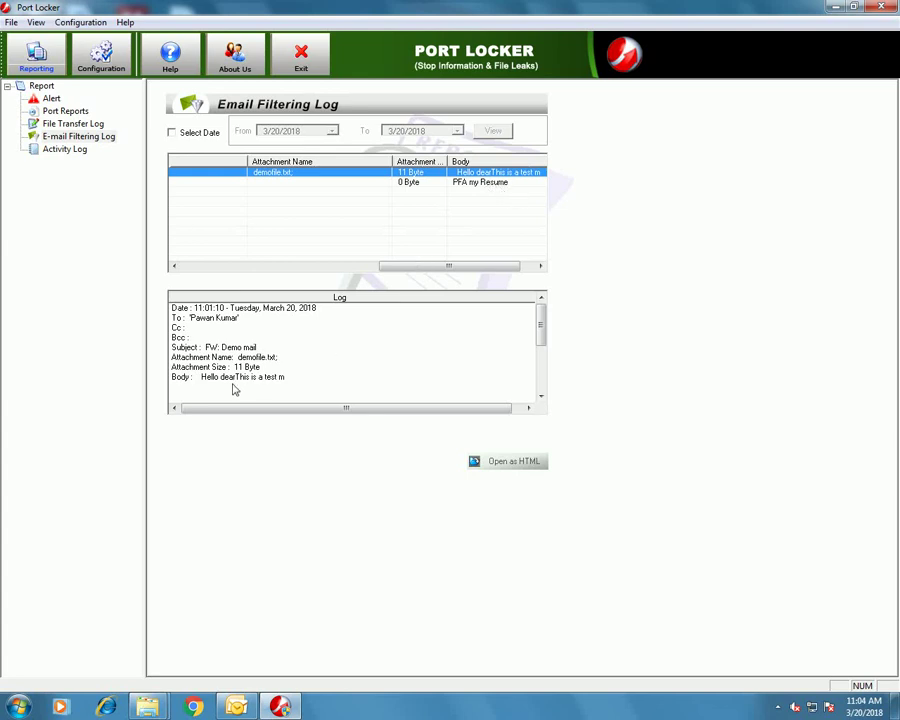
click(449, 394)
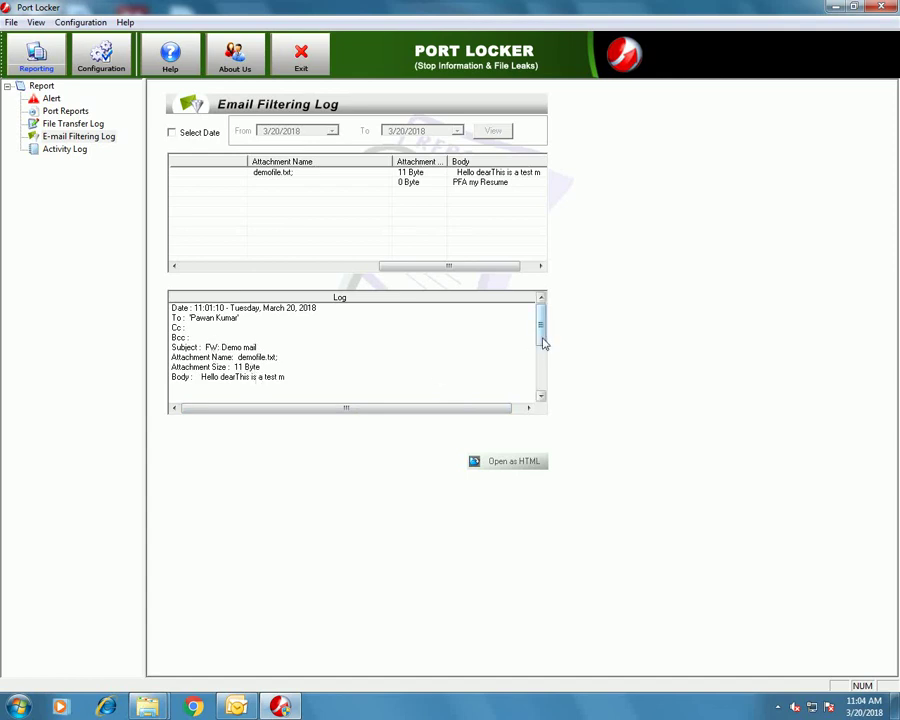
drag(542, 341, 546, 392)
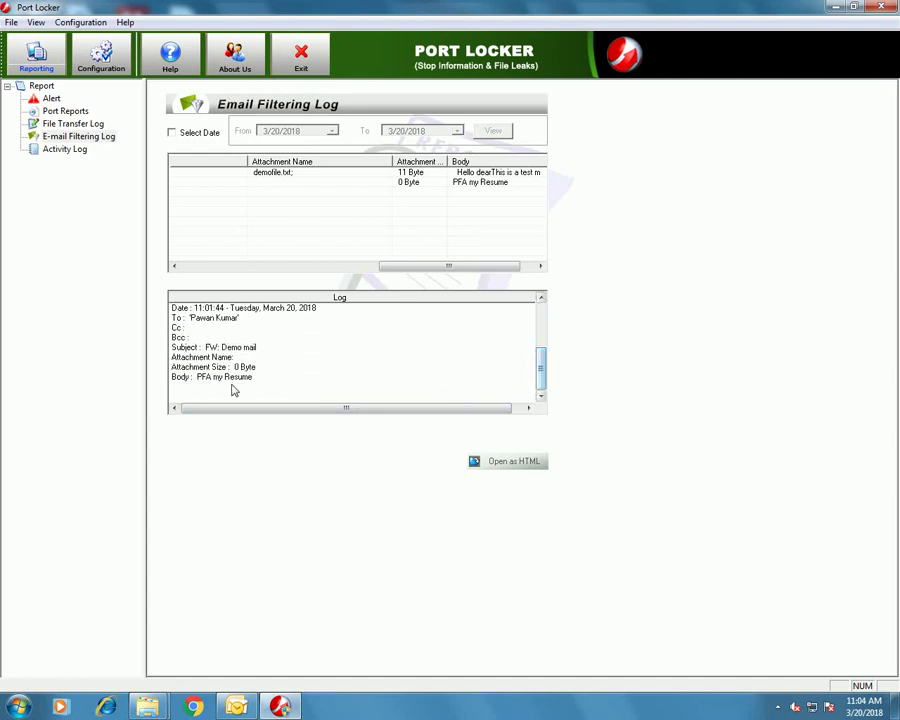
click(521, 466)
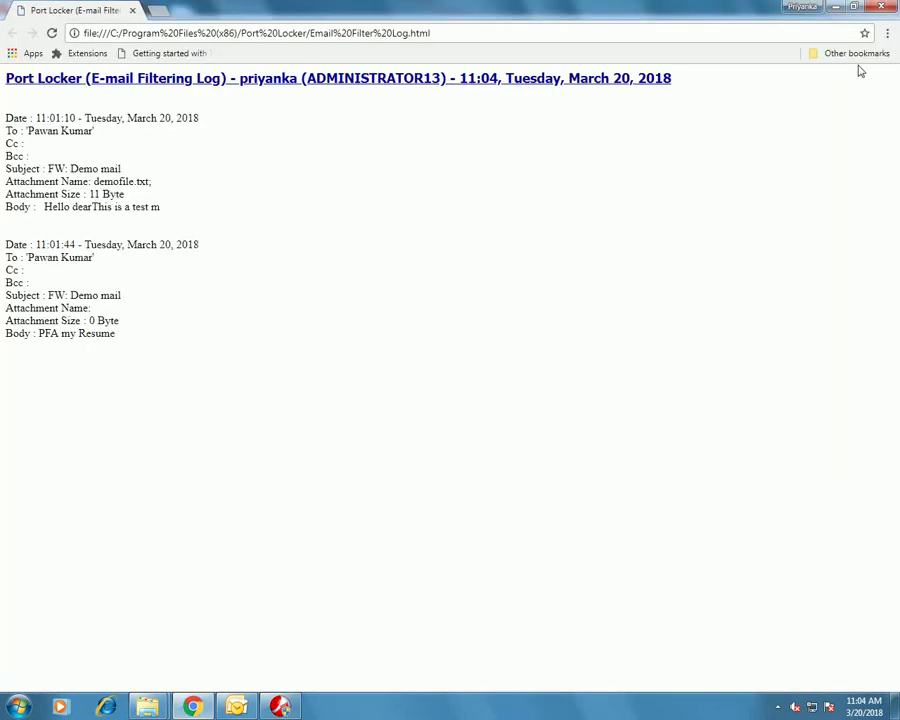
click(878, 9)
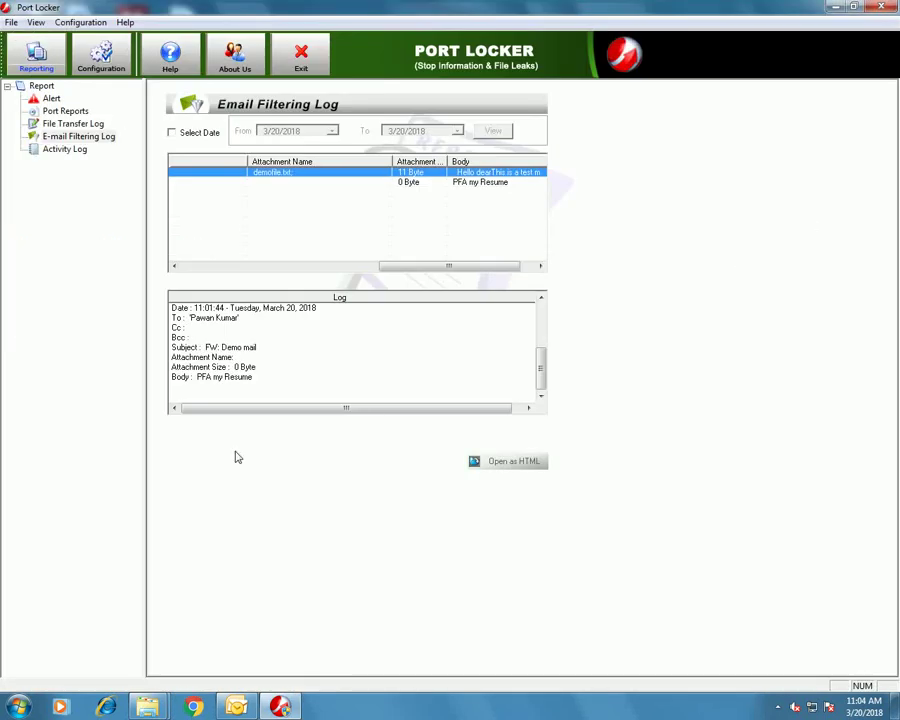
click(65, 149)
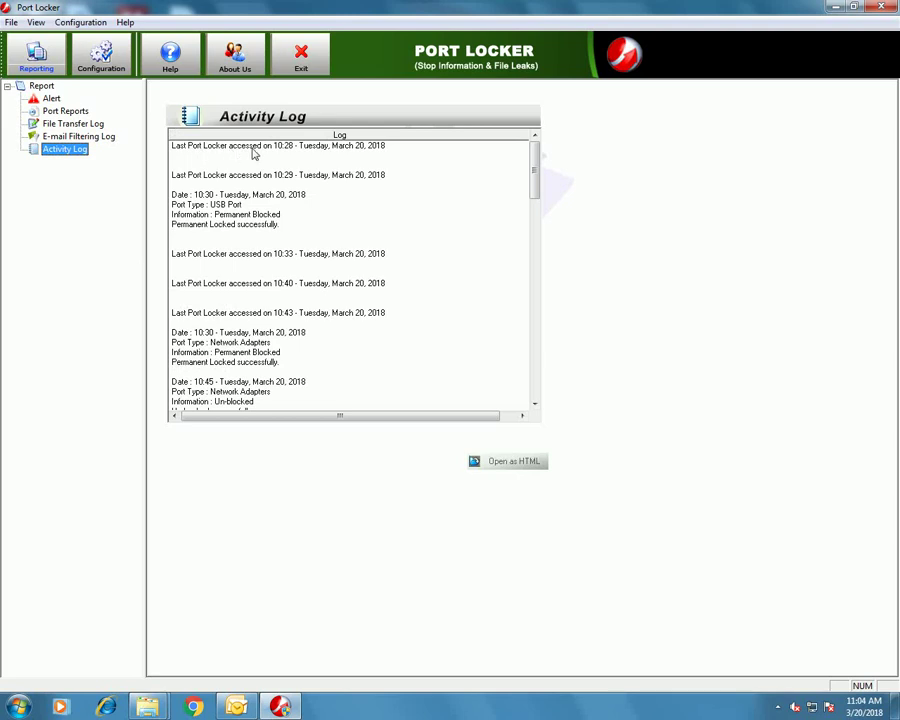
Open the Activity Log as HTML, scroll to its latest 11:00 entries, then close Chrome.
click(508, 464)
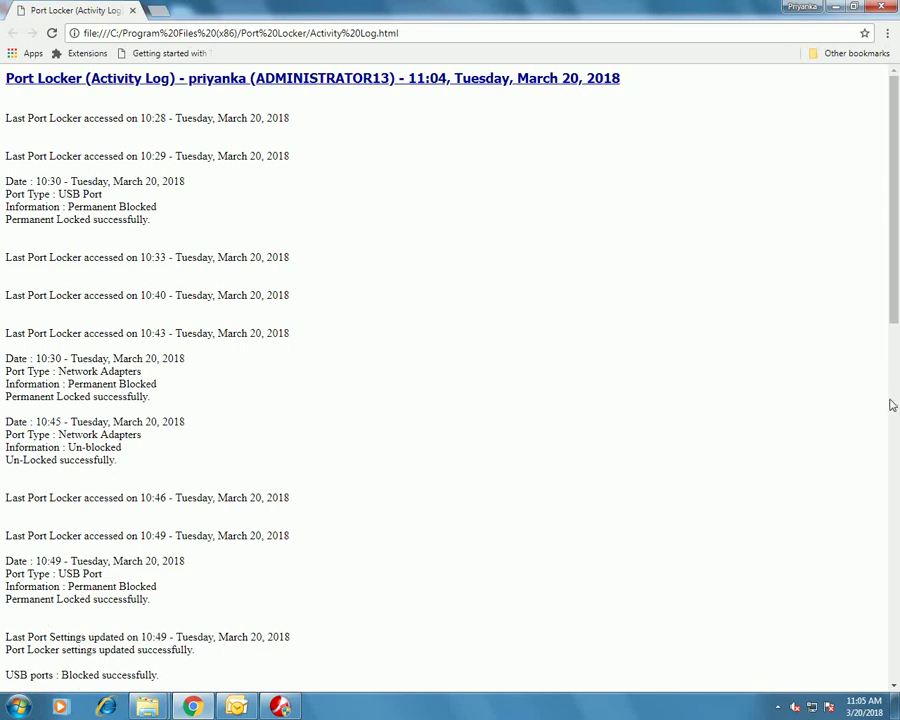
scroll(892, 405, down, 6)
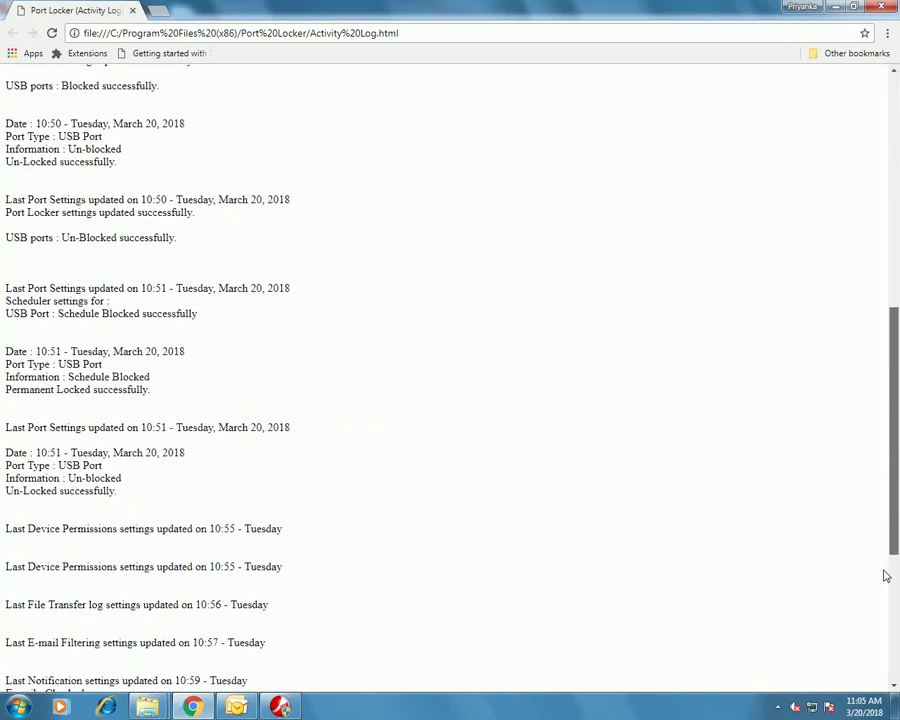
scroll(885, 576, down, 3)
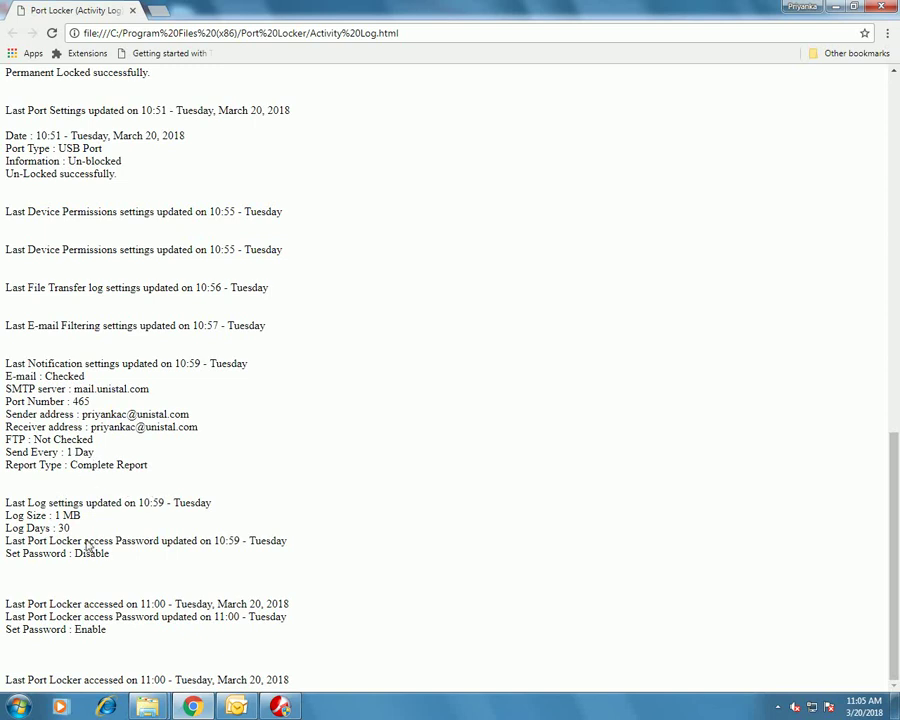
drag(63, 466, 152, 467)
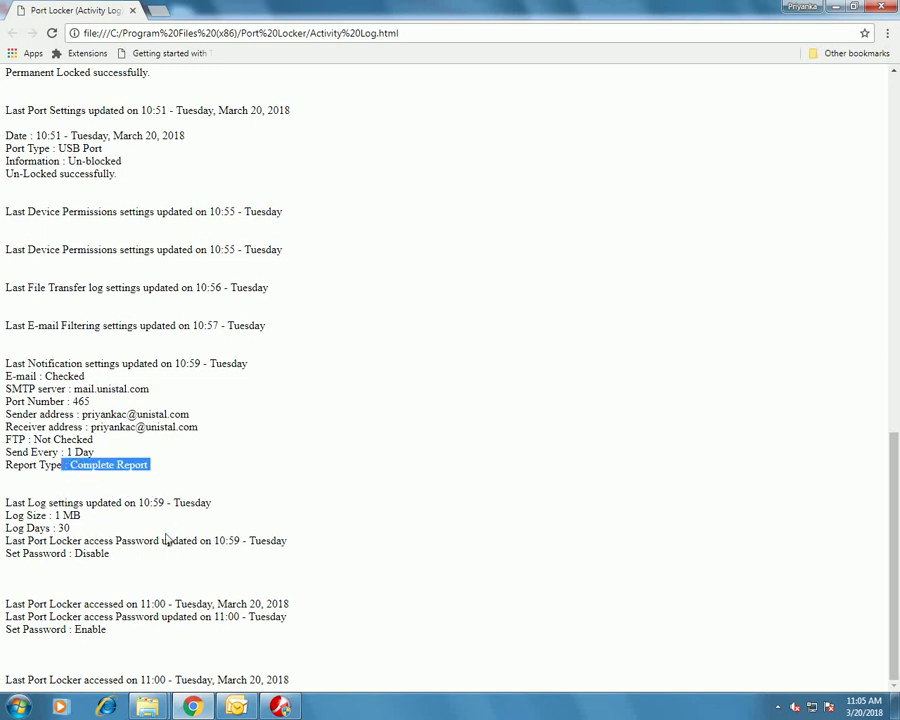
click(155, 619)
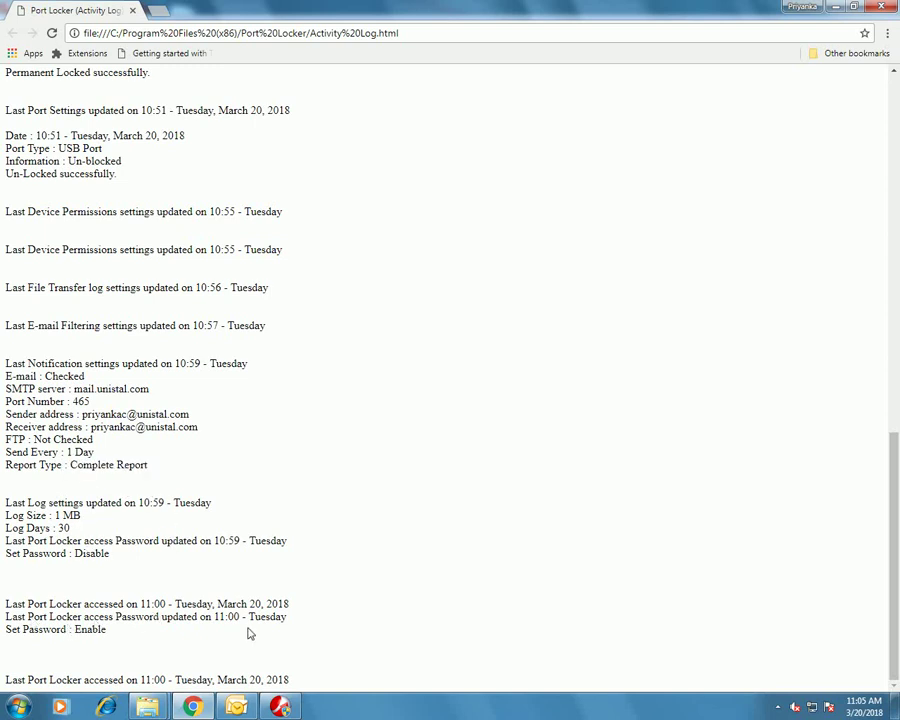
click(880, 7)
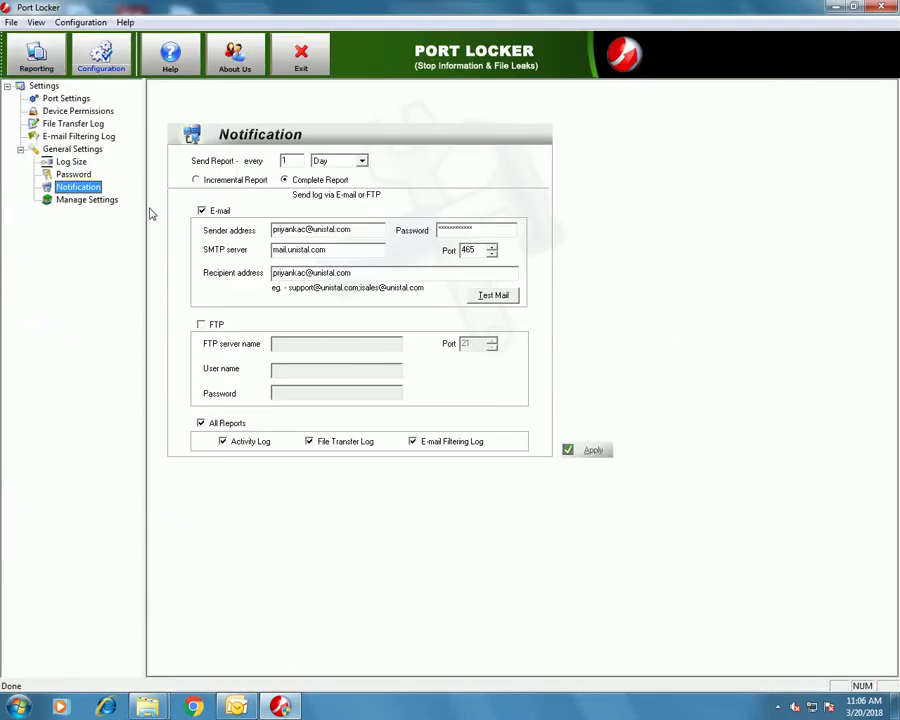
Set USB Port to Schedule Blocked from 11:06:17 AM to 1:06:17 PM and apply it, then go to Manage Settings.
click(76, 200)
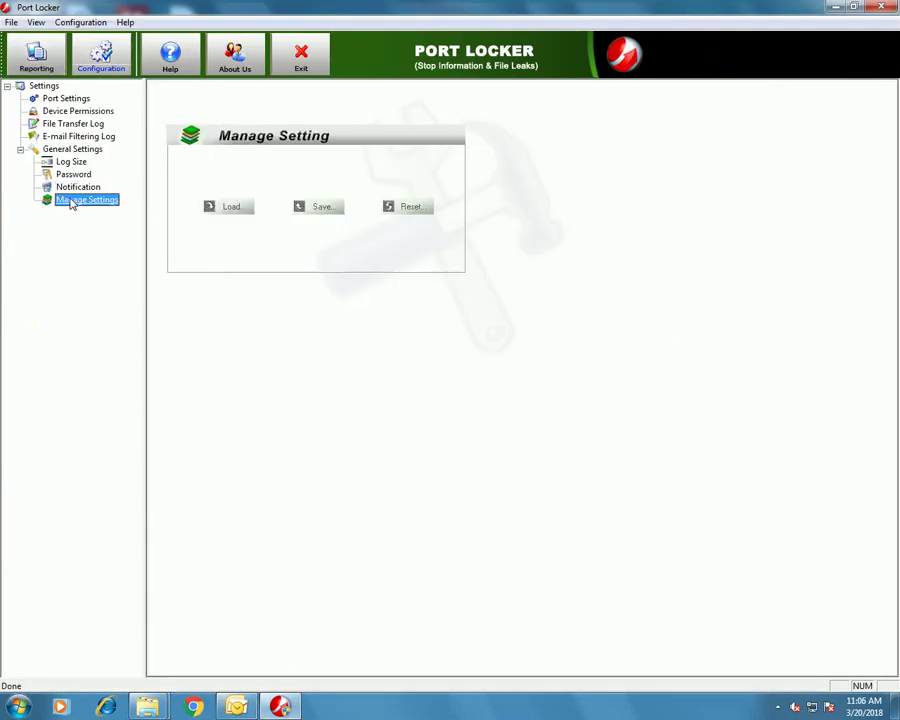
click(66, 98)
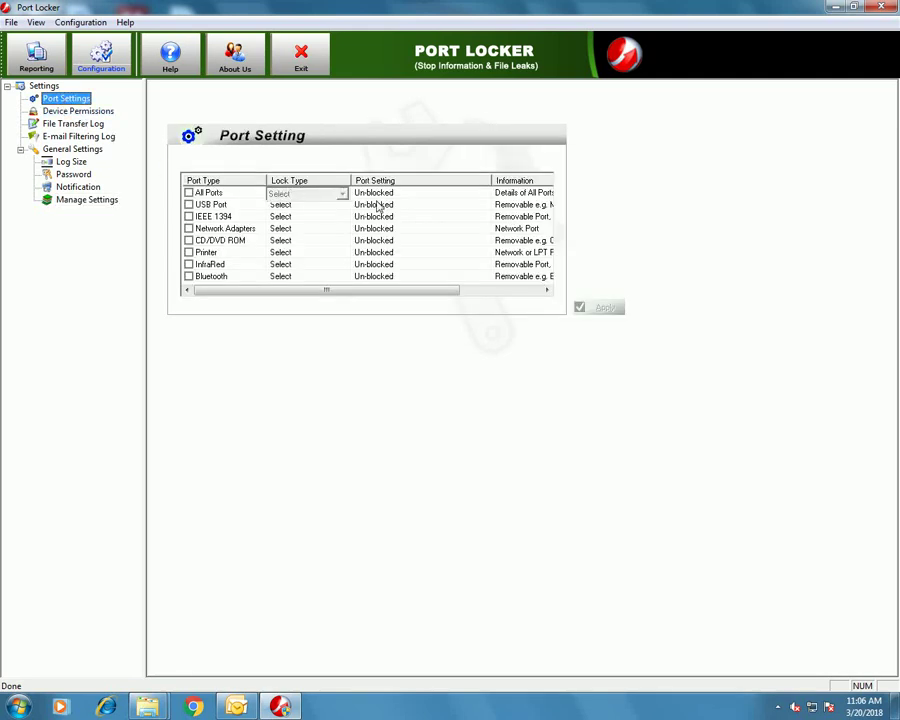
click(189, 205)
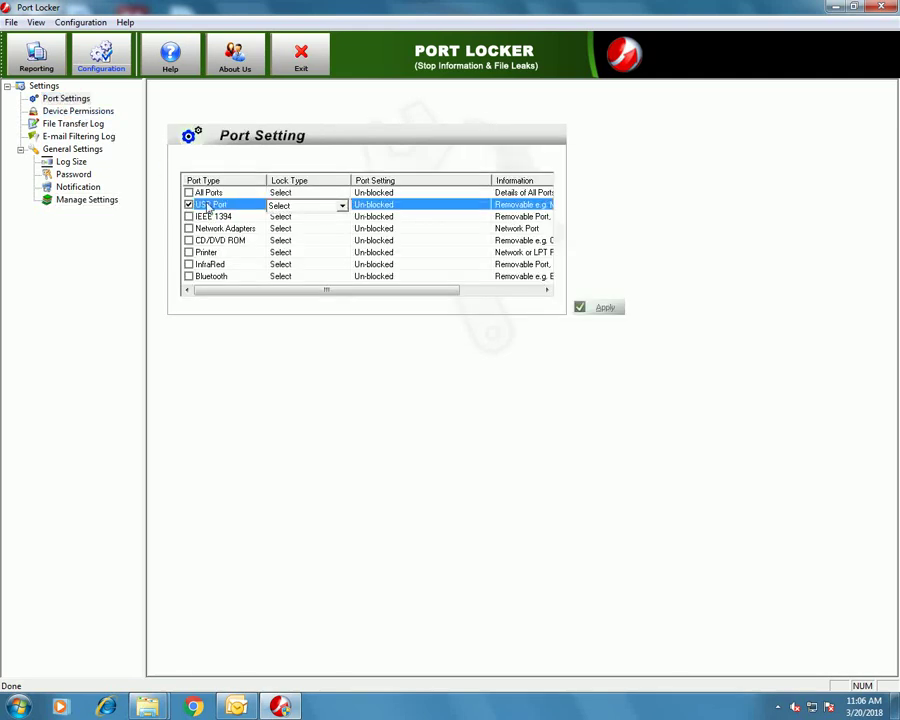
click(342, 206)
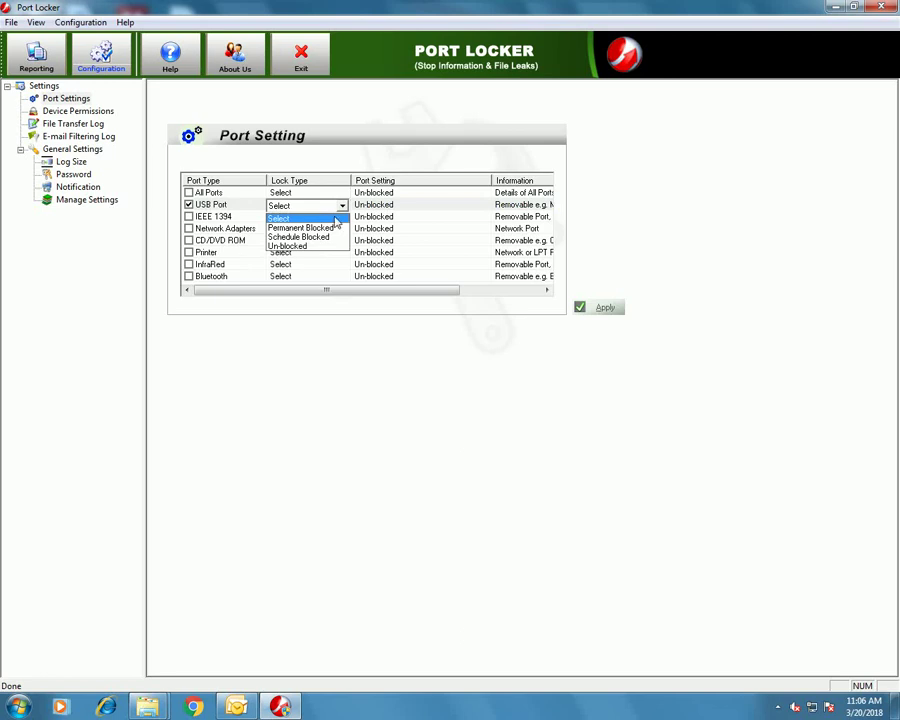
click(285, 238)
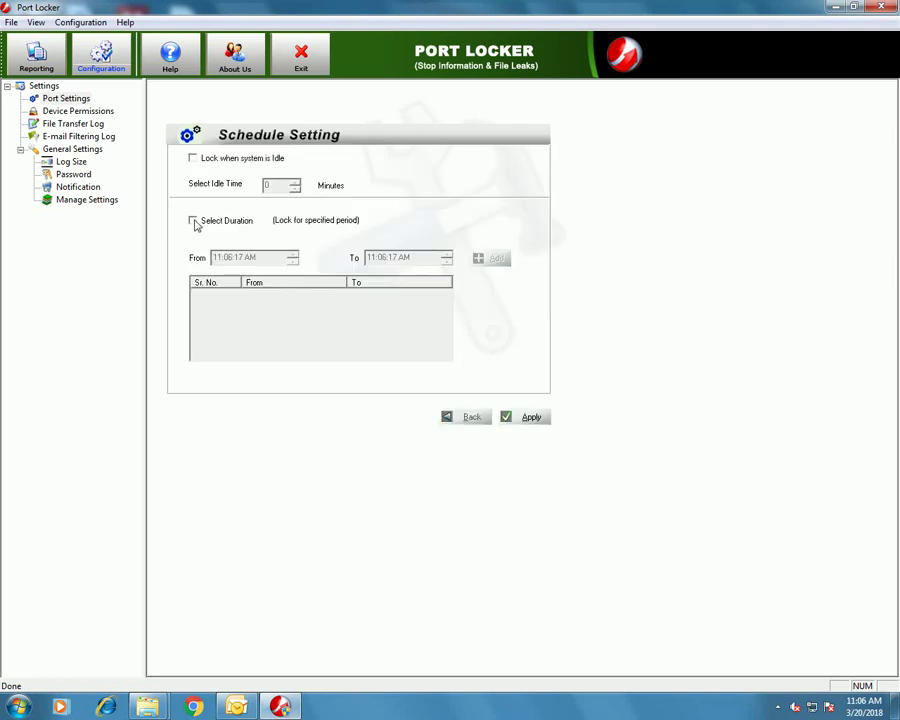
click(193, 221)
click(420, 258)
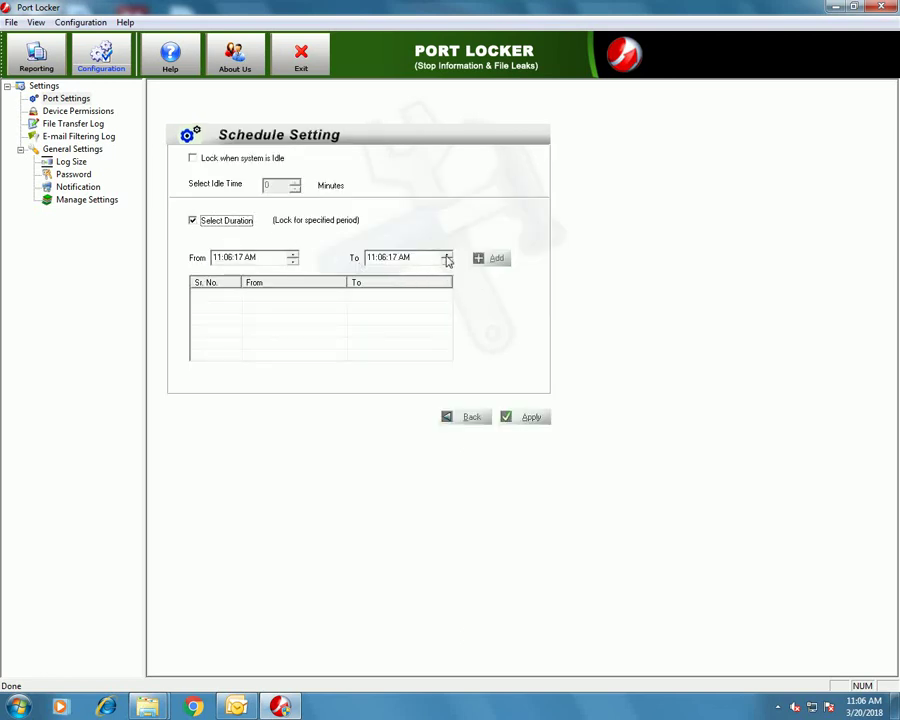
key(Up)
key(Up)
click(496, 266)
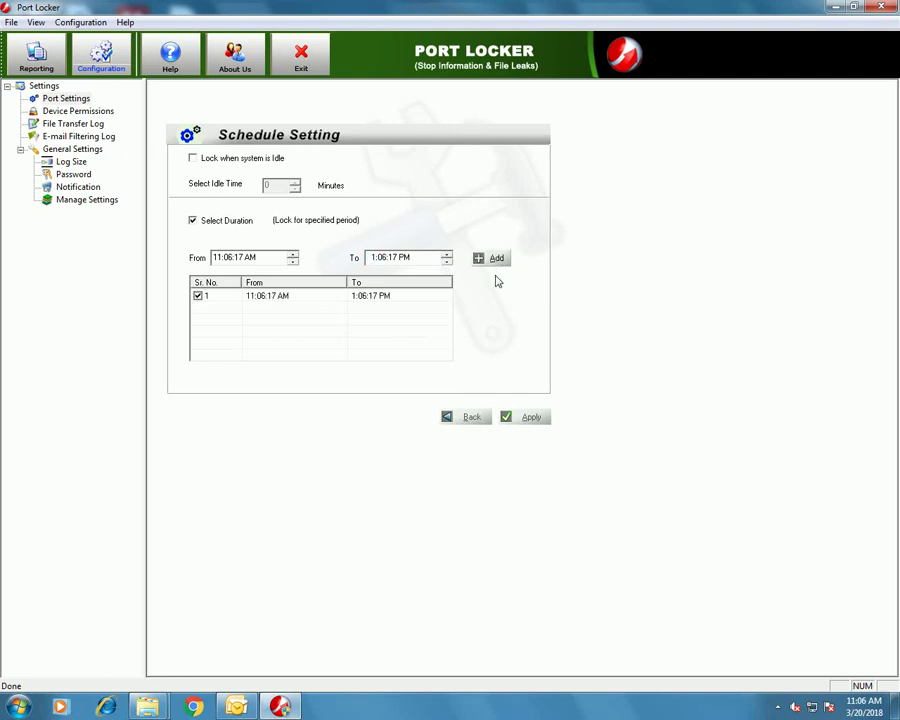
click(509, 417)
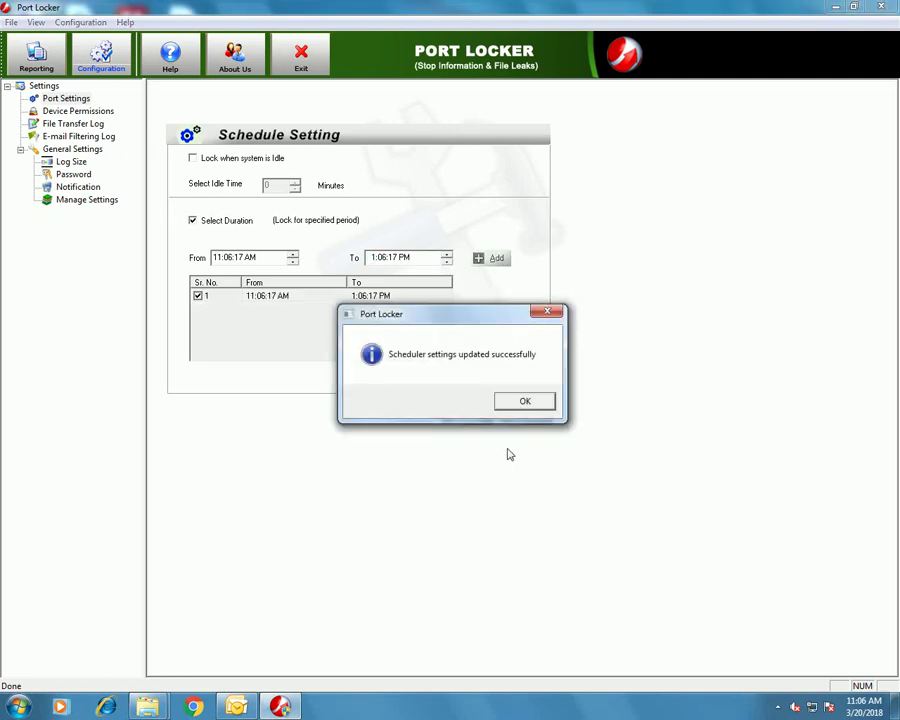
click(524, 400)
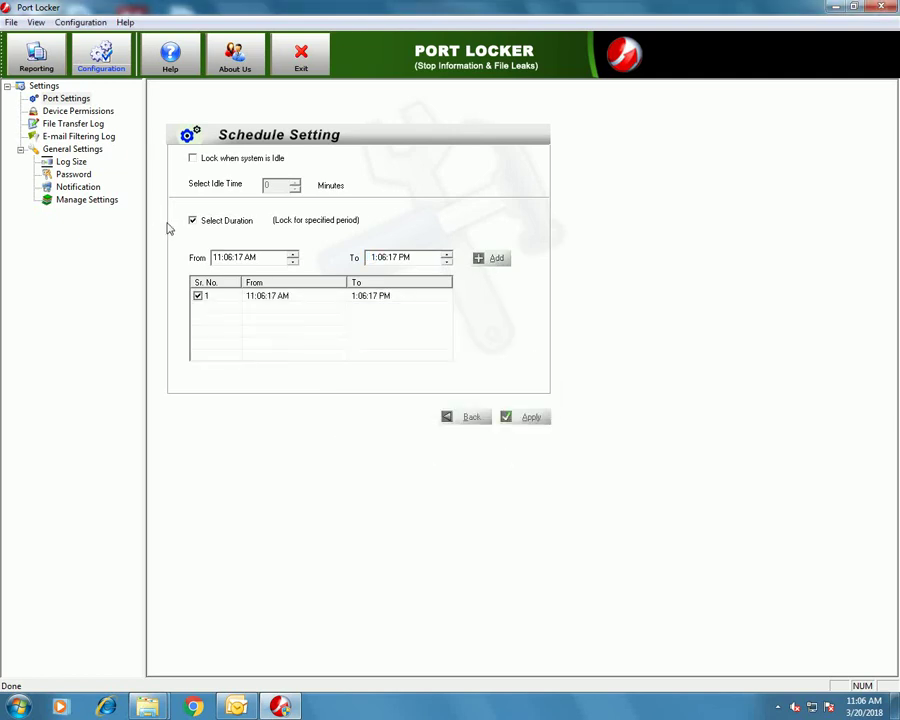
click(70, 201)
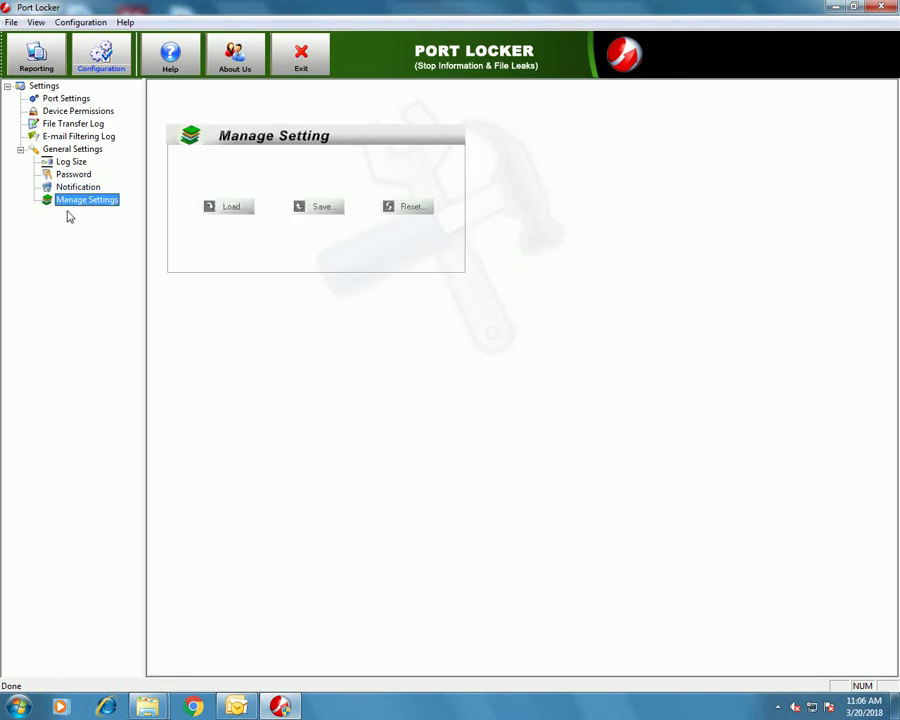
Save the Port Locker settings to the Desktop as PRTSettings and confirm.
click(312, 210)
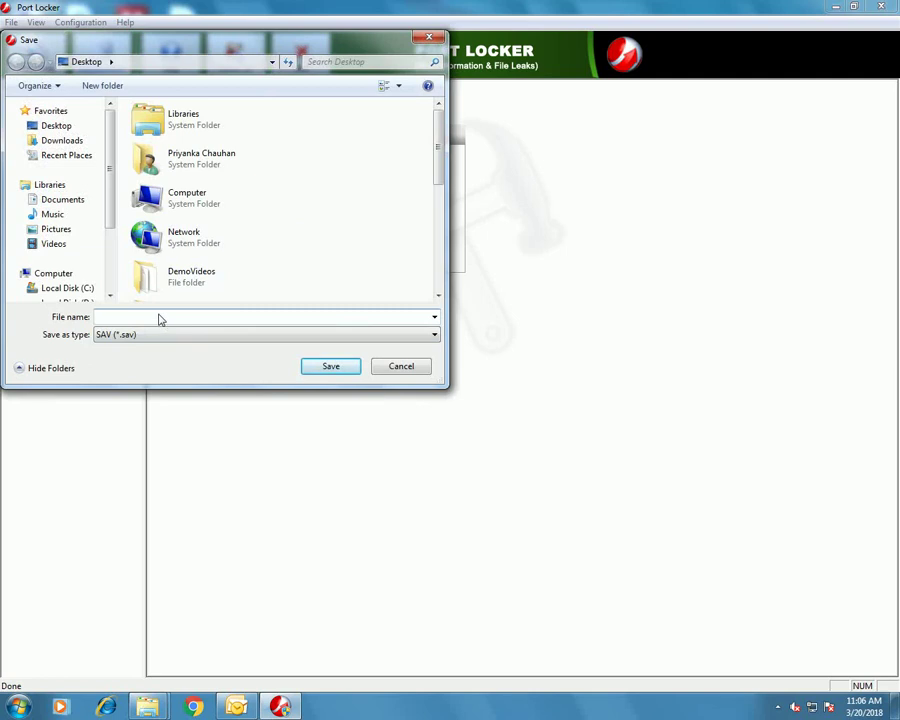
text(PRTSettings)
click(330, 367)
click(496, 382)
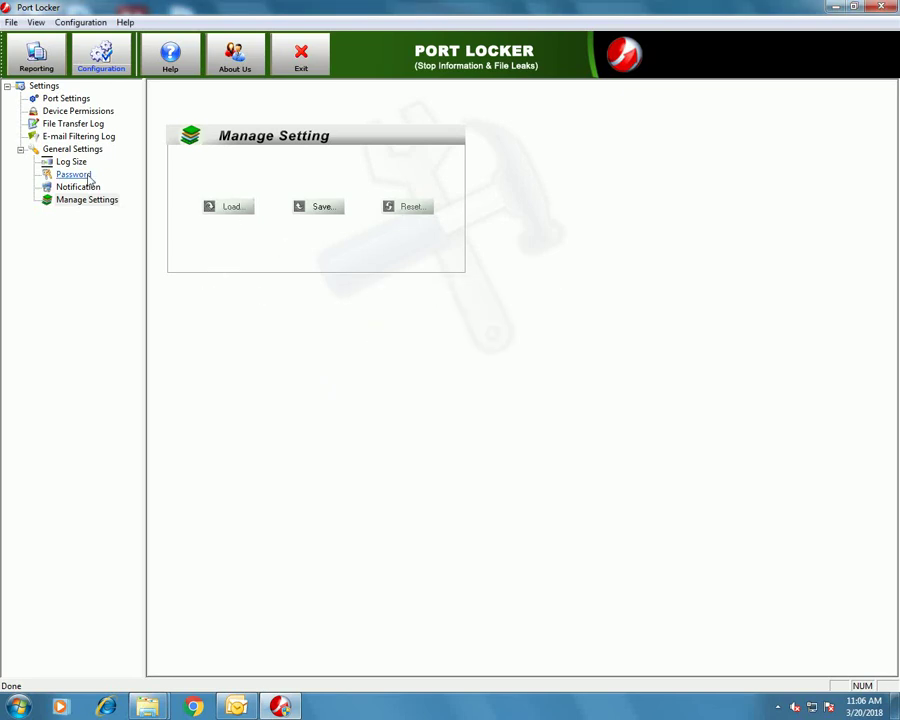
Set the USB Port's lock type to Un-blocked, apply it, and dismiss the confirmation.
click(62, 98)
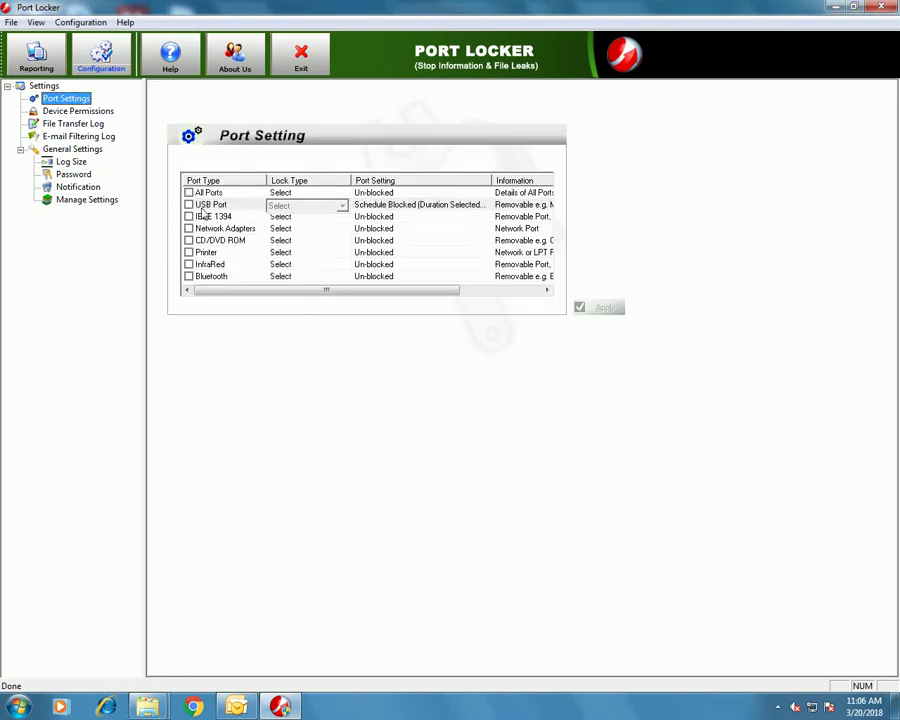
click(188, 205)
click(342, 206)
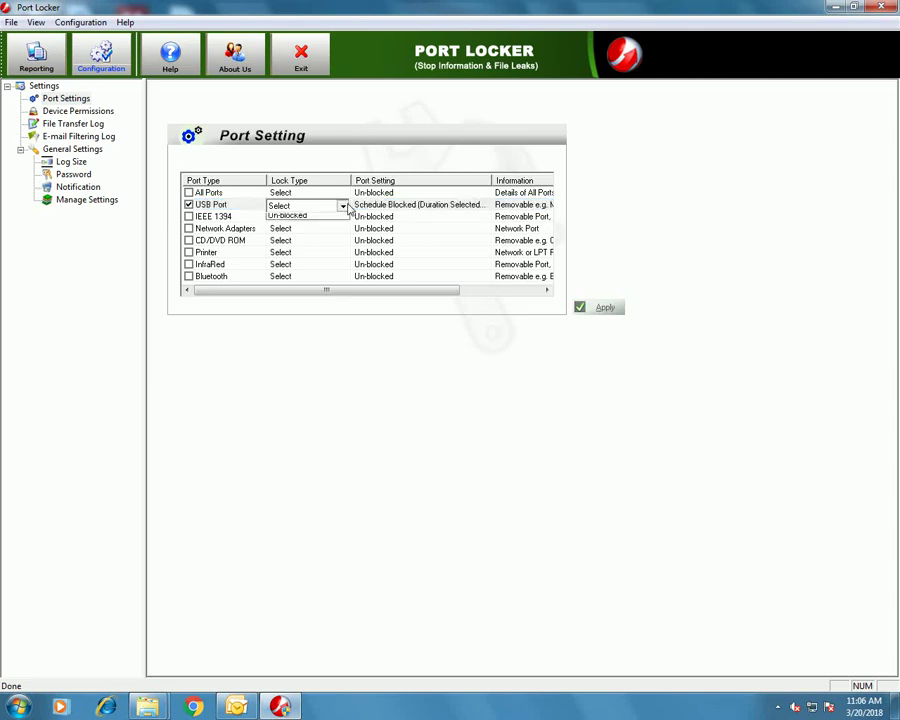
click(302, 246)
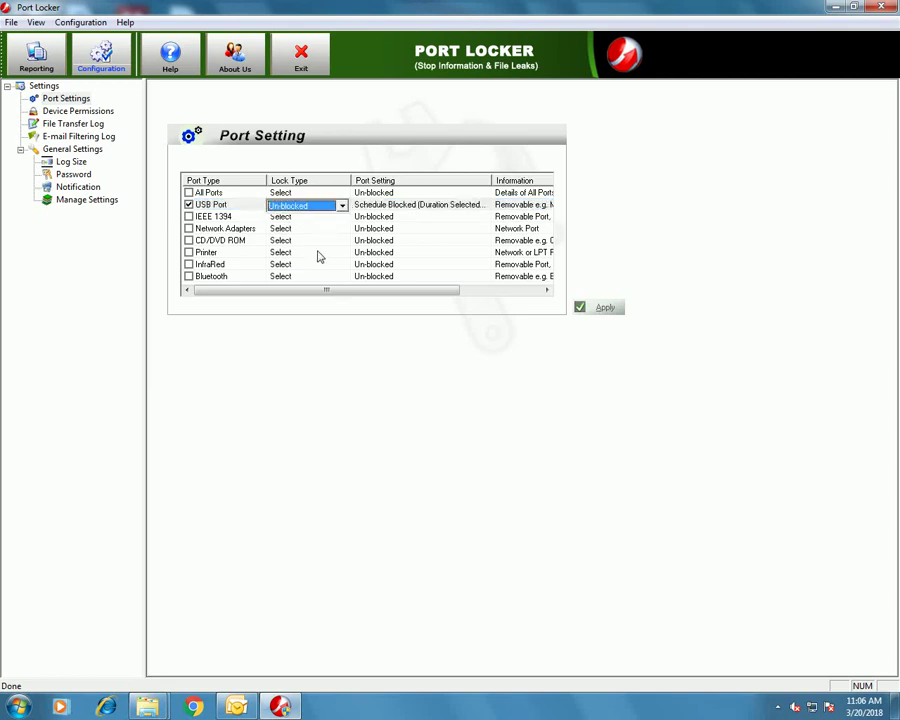
click(600, 308)
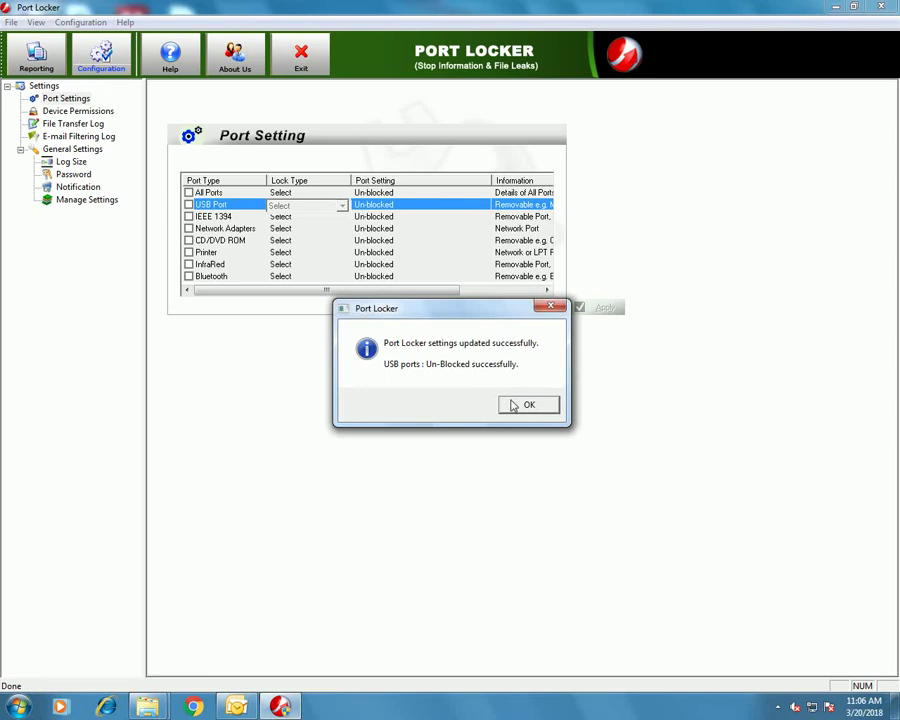
click(514, 405)
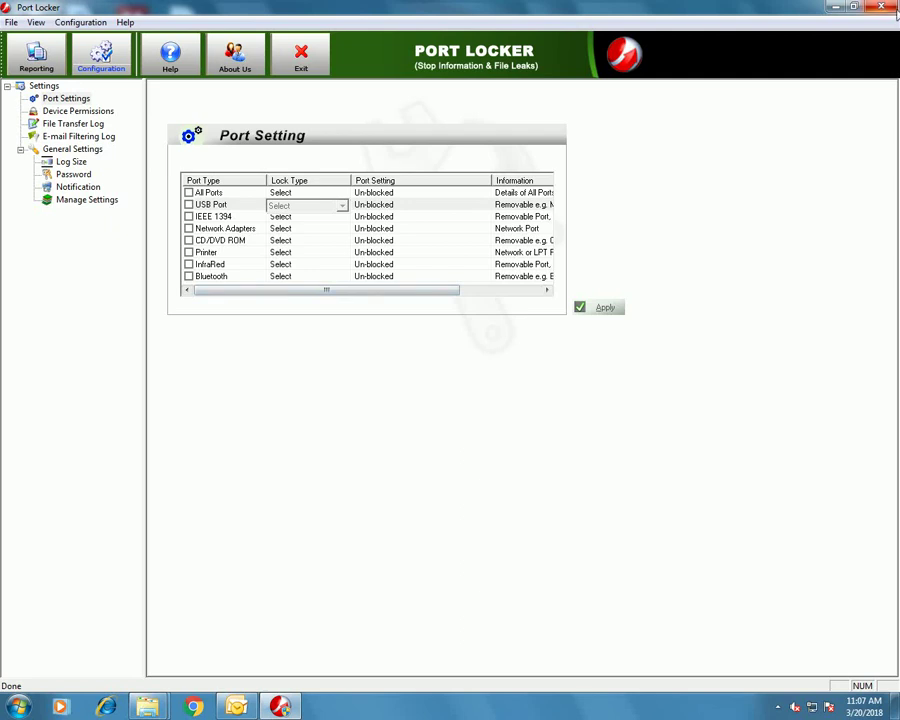
Quit Port Locker, relaunch it from the desktop as a Trial Pack, and enter the access password.
click(463, 384)
click(838, 8)
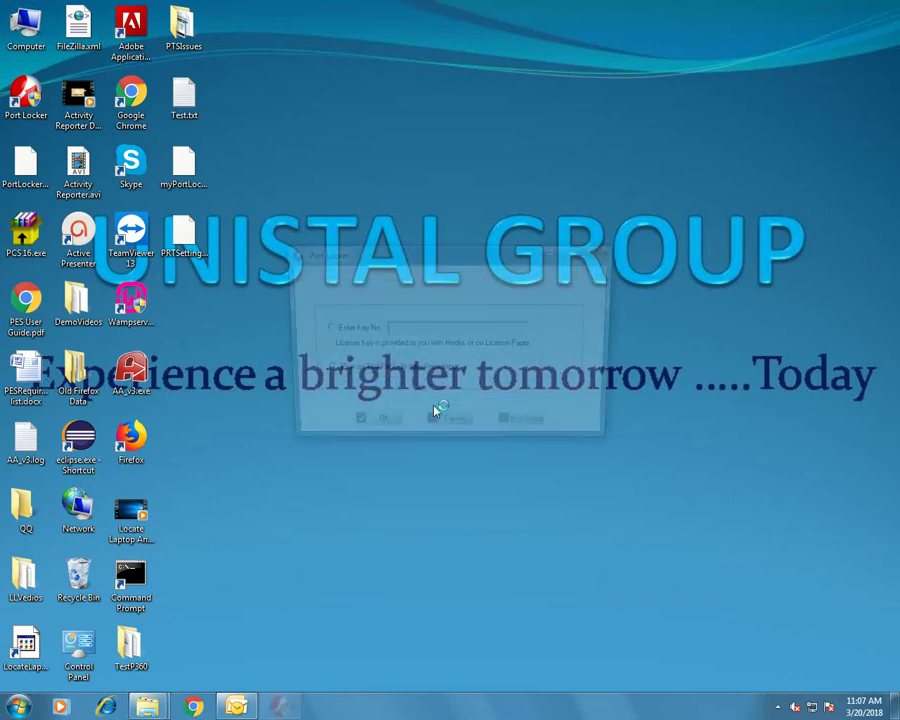
click(345, 373)
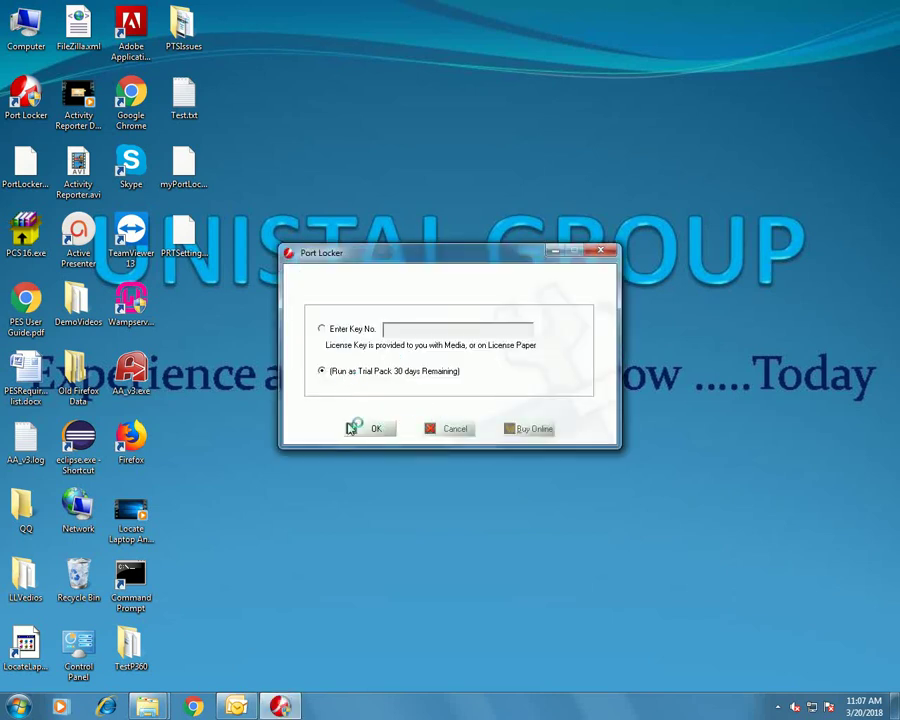
click(360, 430)
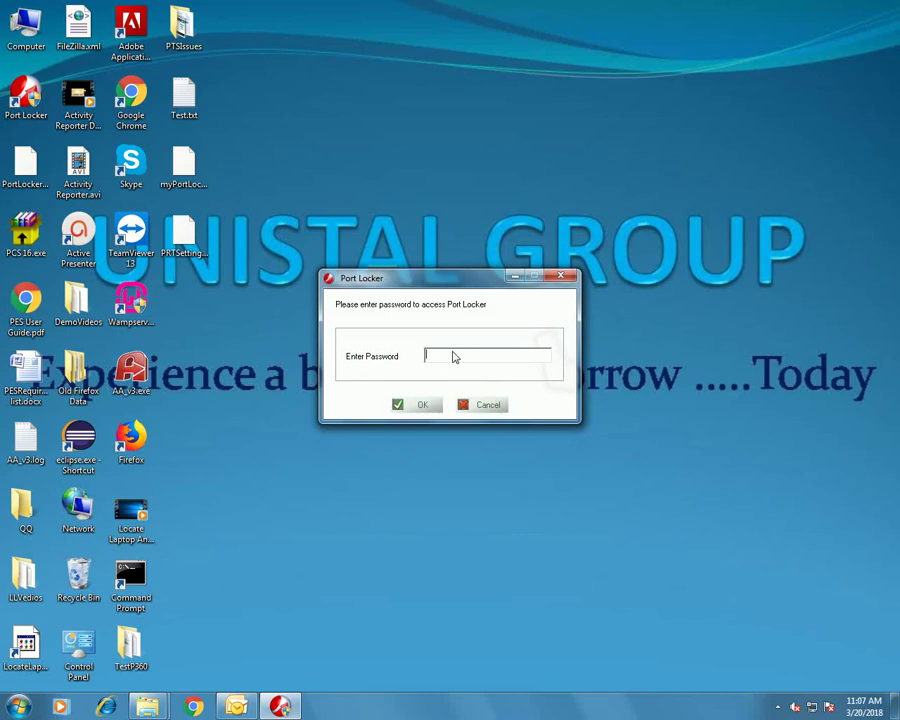
text(***)
click(424, 405)
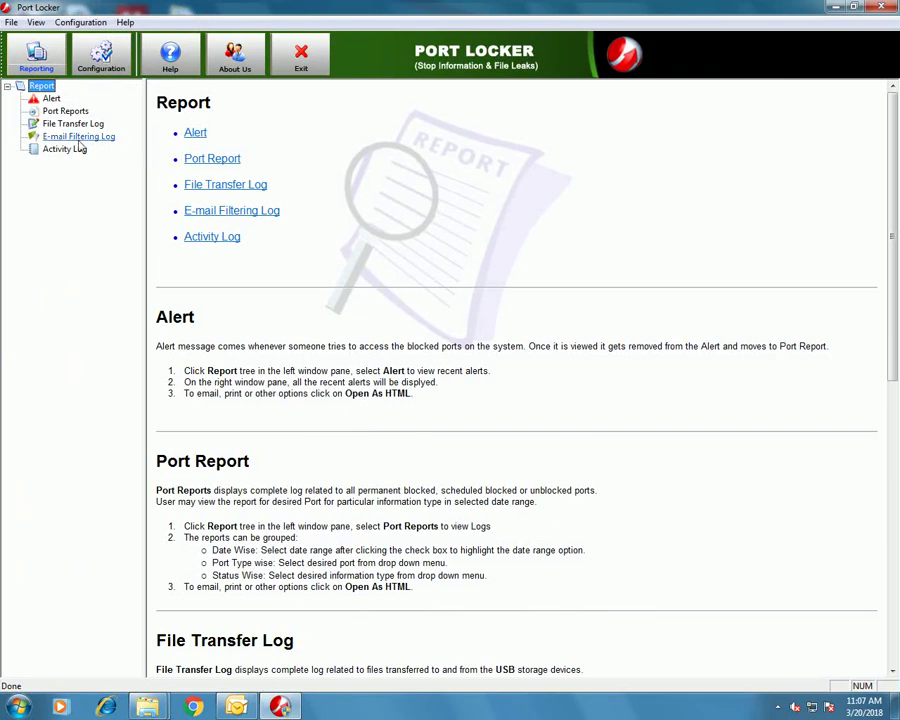
Go to Configuration > Port Settings > General Settings > Manage Settings and start a settings Load.
click(101, 55)
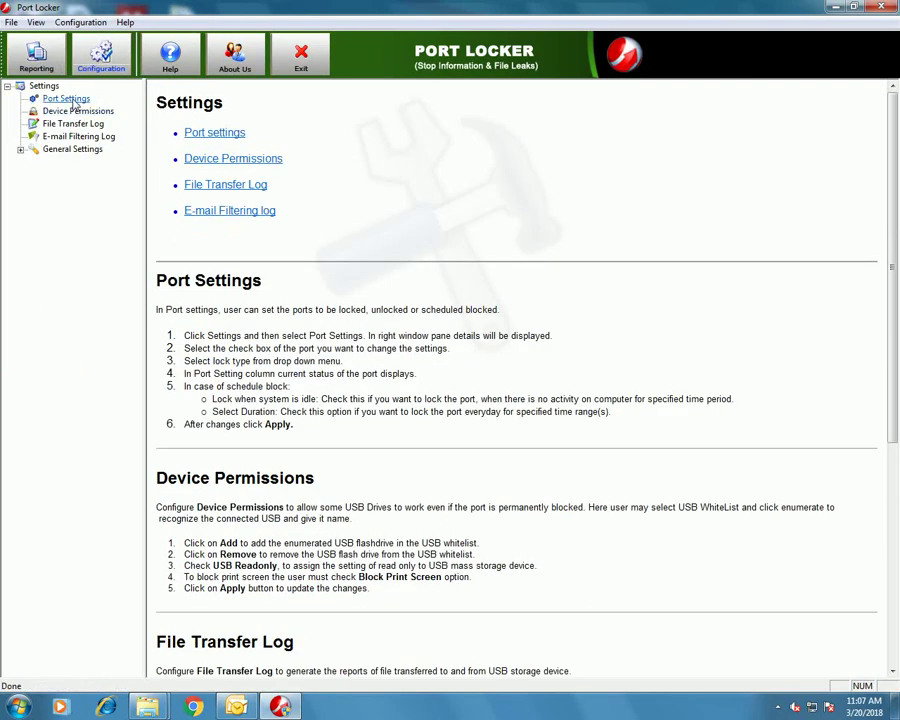
click(66, 99)
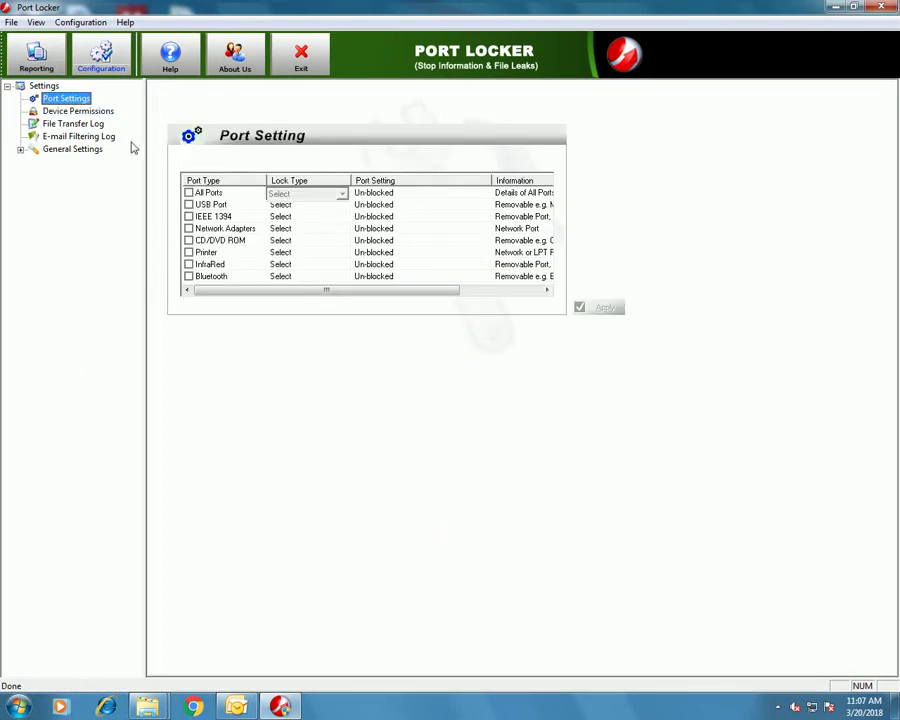
click(20, 149)
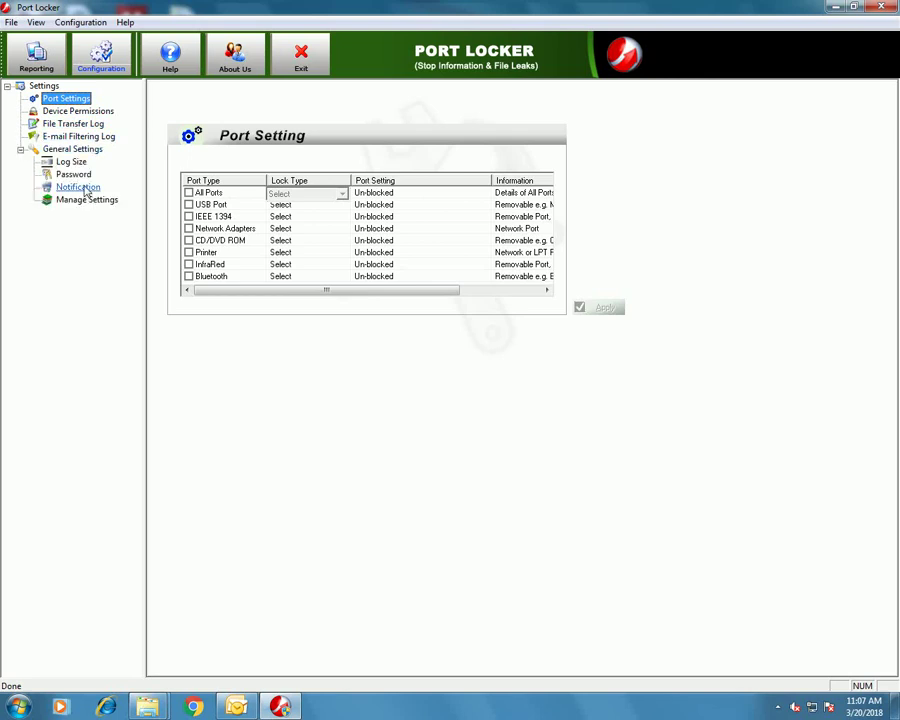
click(60, 201)
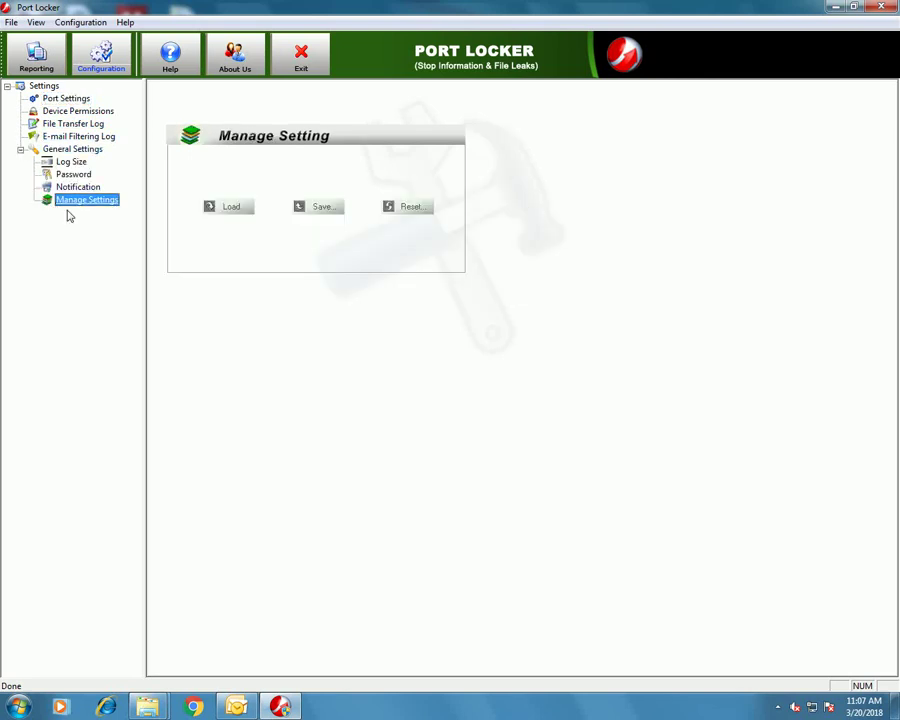
click(236, 211)
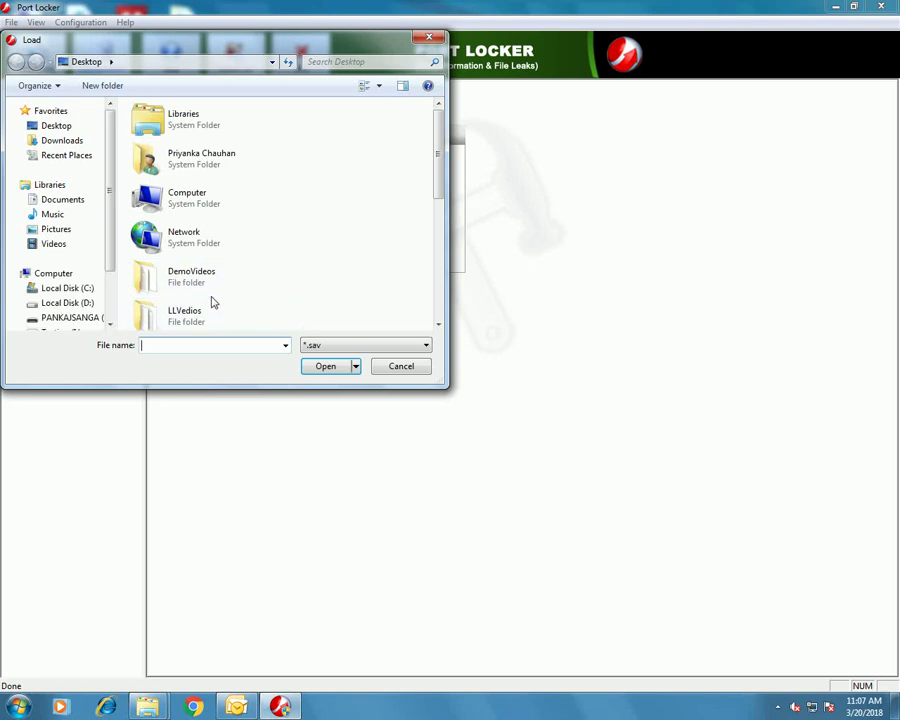
Load PRTSettings.sav, acknowledge the success message, and view Port Settings showing USB Port Schedule Blocked.
drag(438, 176, 421, 343)
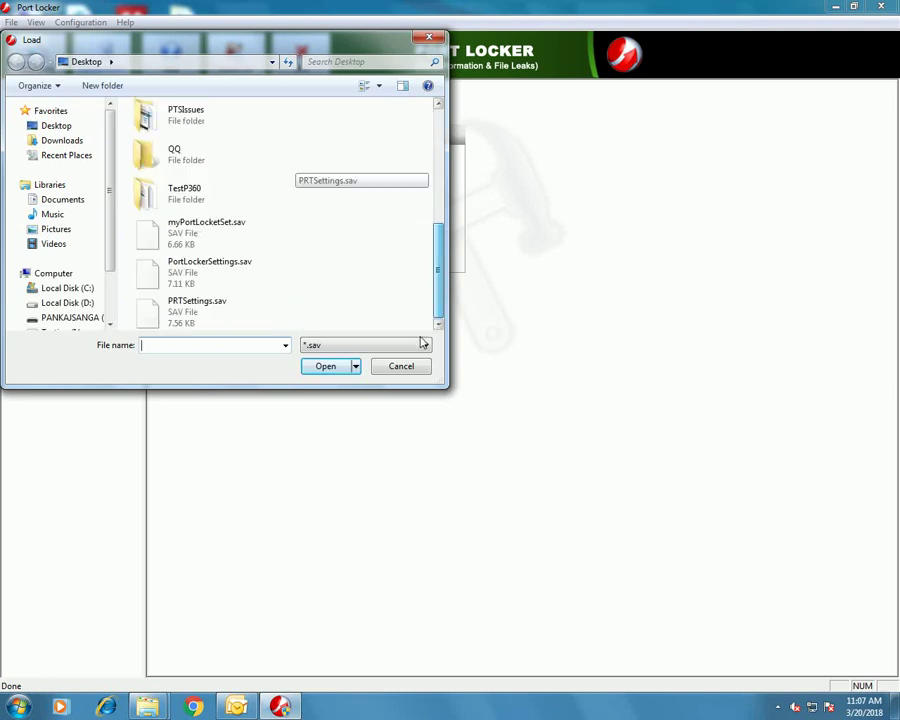
click(163, 305)
click(327, 370)
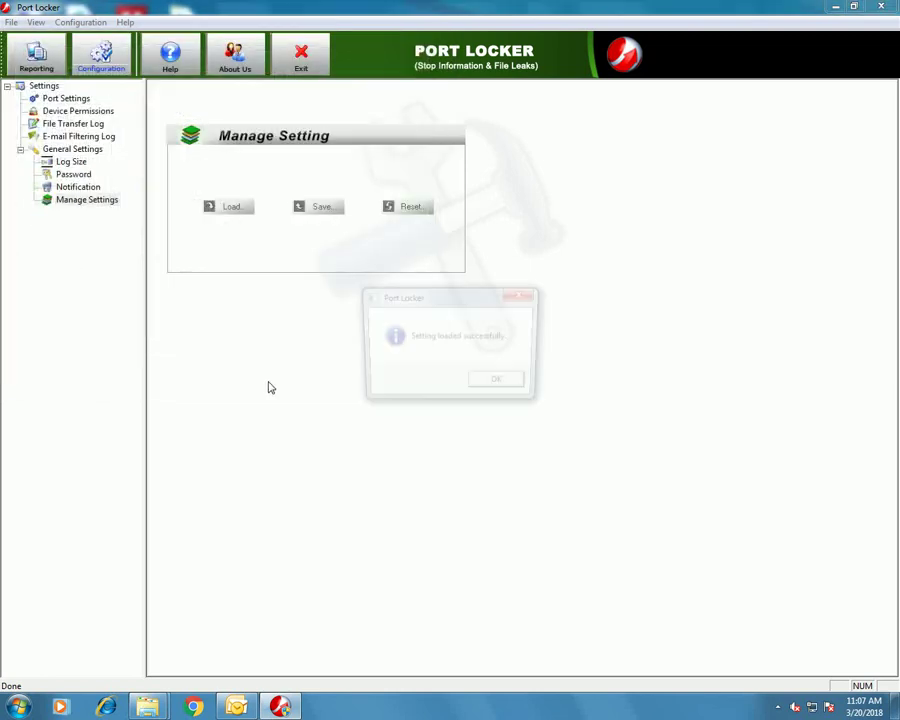
click(494, 388)
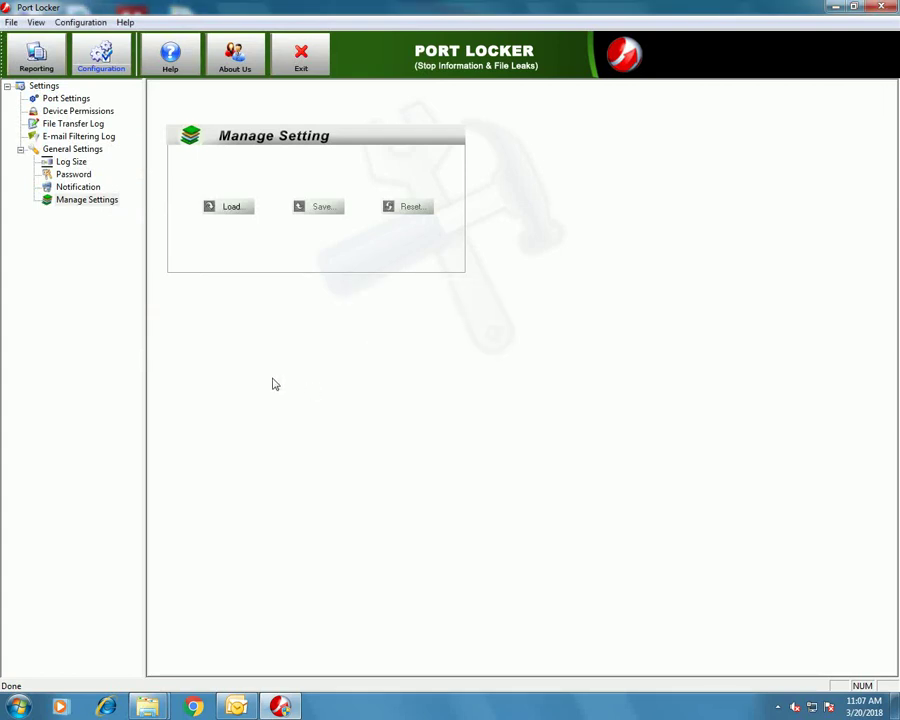
click(66, 98)
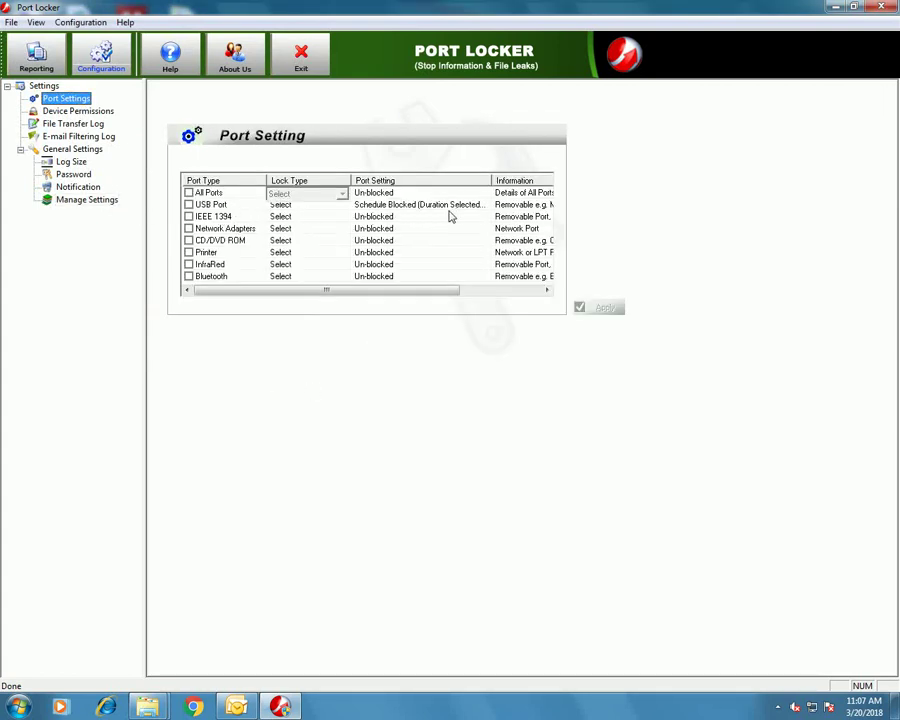
Review the loaded File Transfer Log, E-mail Filtering Log and Log Size settings, then the Password page.
click(72, 123)
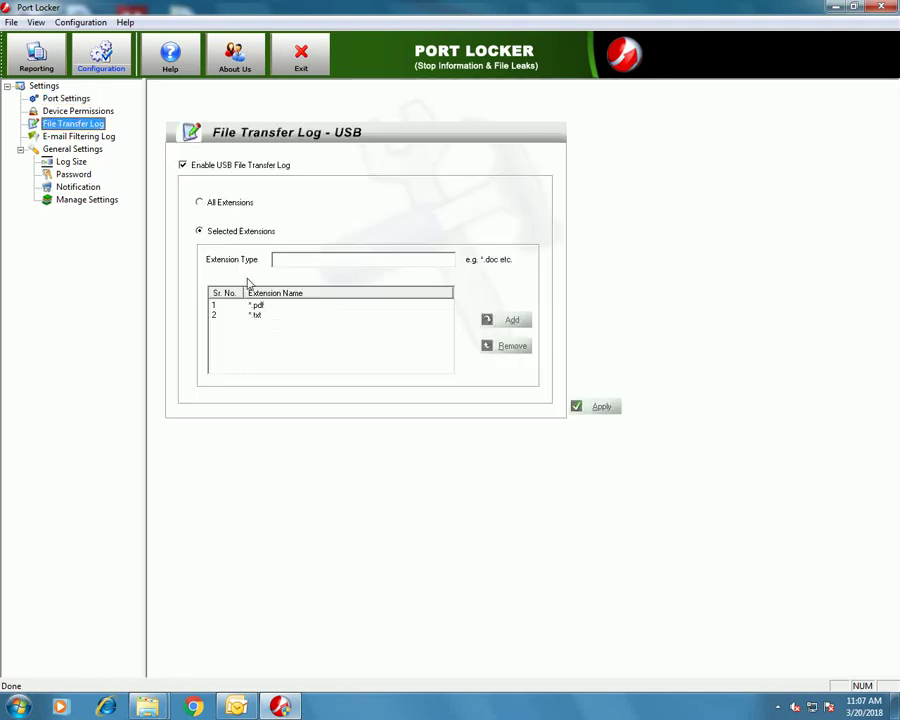
click(97, 136)
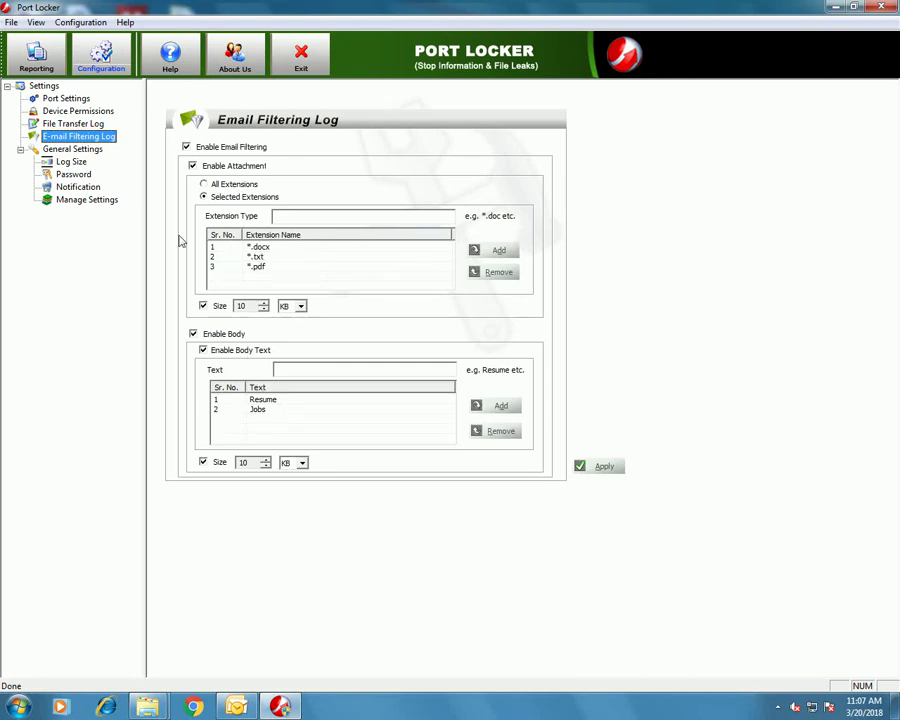
click(79, 162)
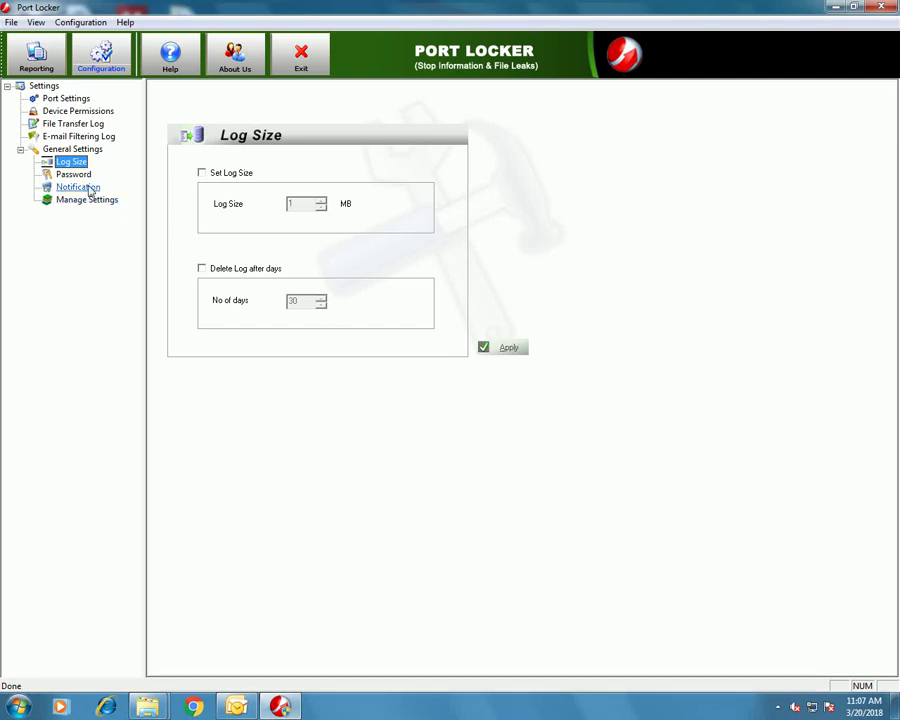
click(79, 175)
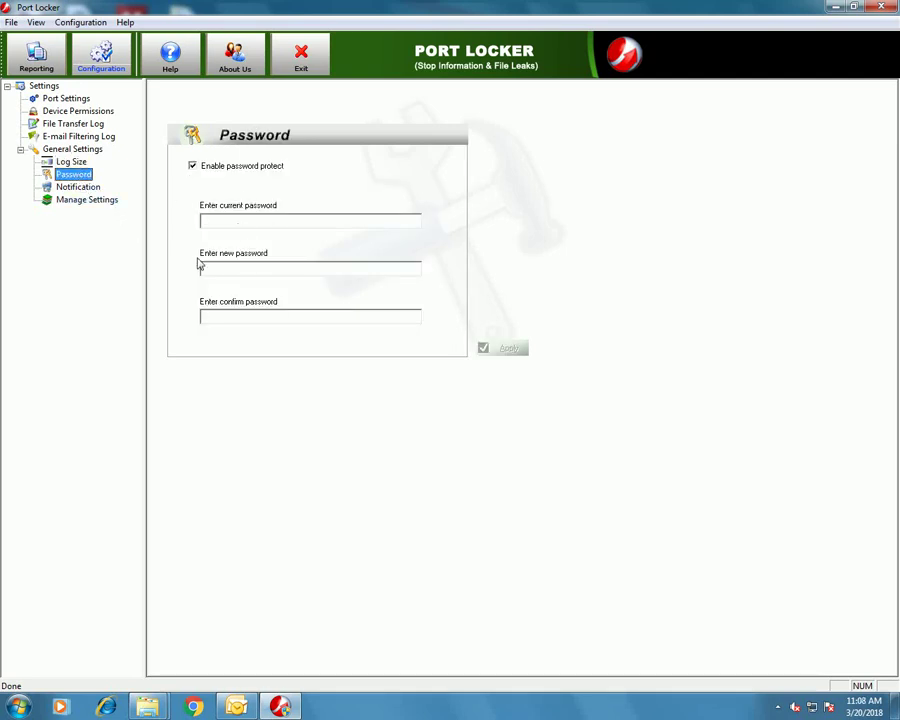
Uncheck Enable password protect, apply and confirm the change, then go back to Reporting.
click(193, 167)
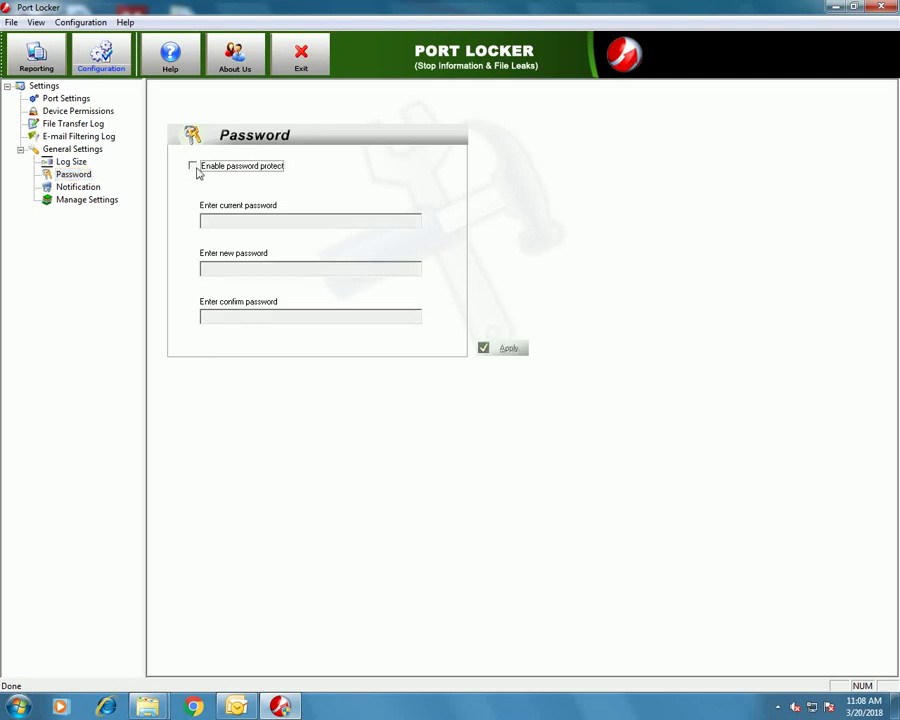
click(516, 349)
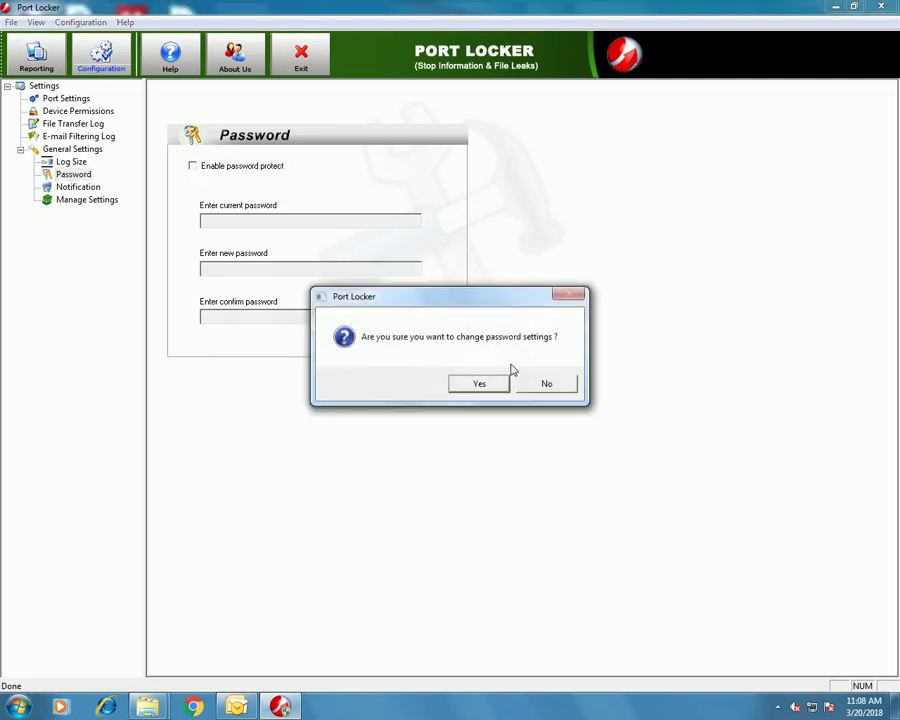
click(481, 385)
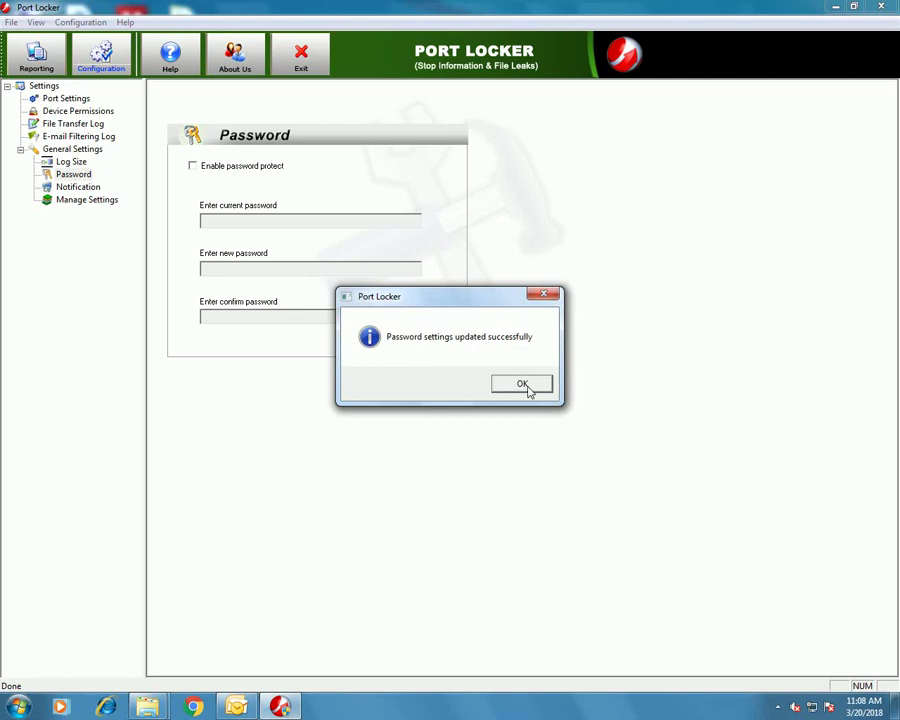
click(528, 388)
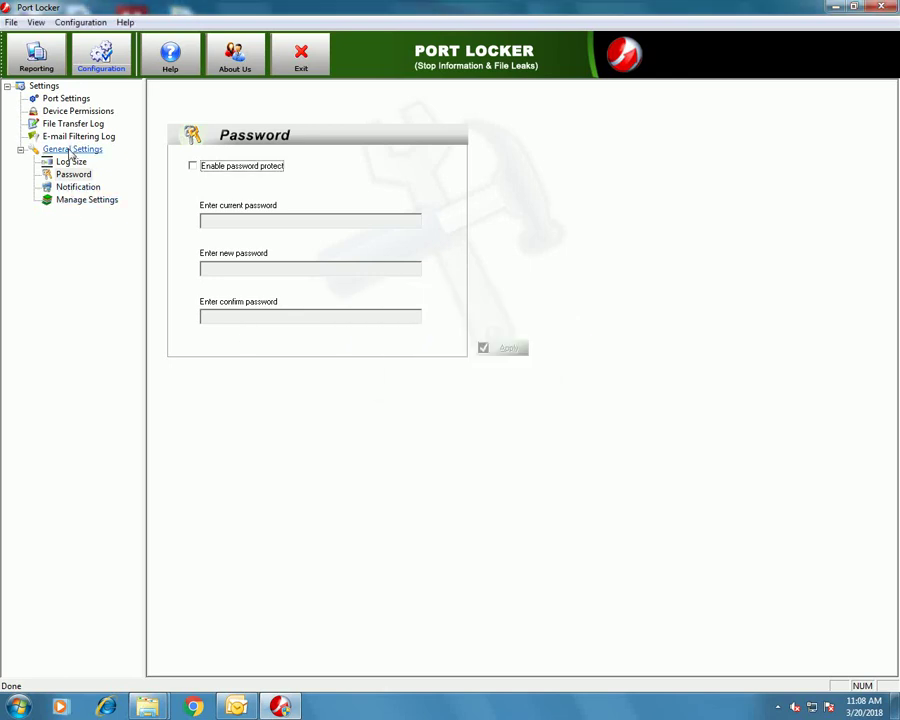
click(34, 58)
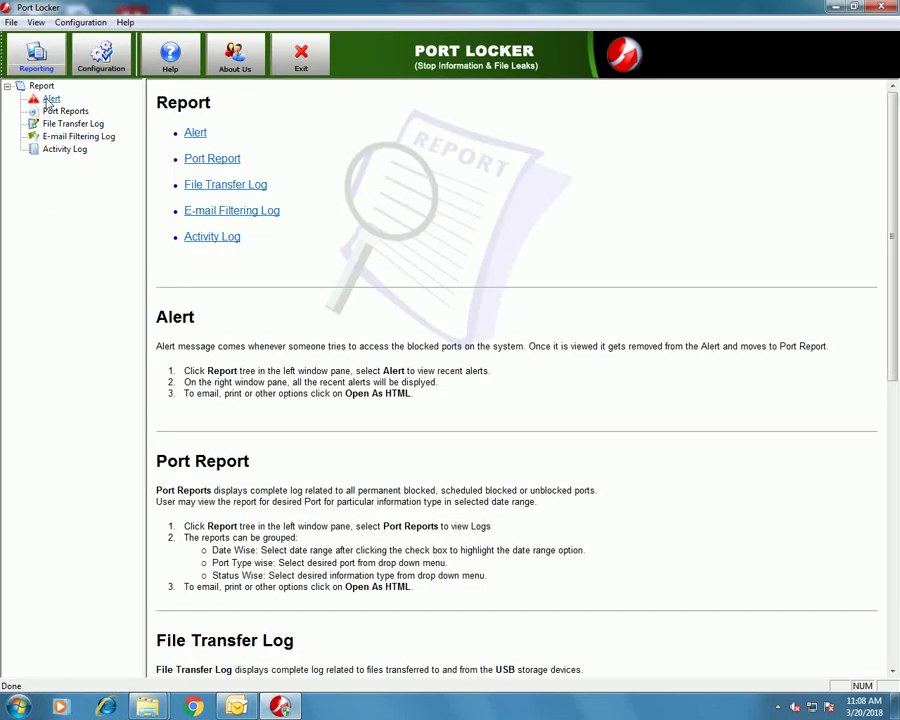
Look through the Alert and Port Reports logs and the configuration options list.
click(50, 99)
click(65, 111)
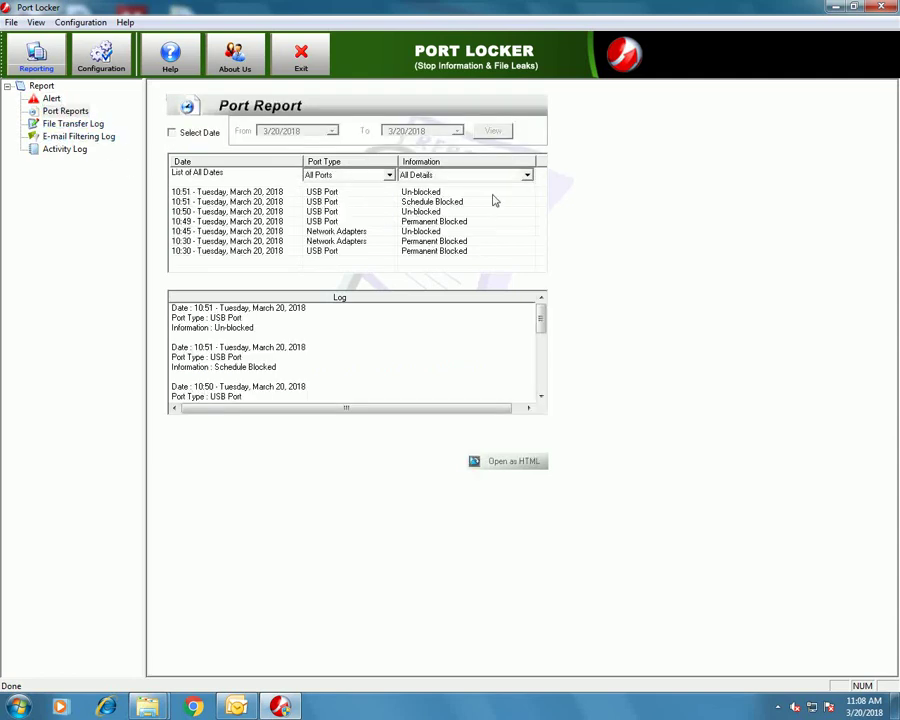
click(62, 23)
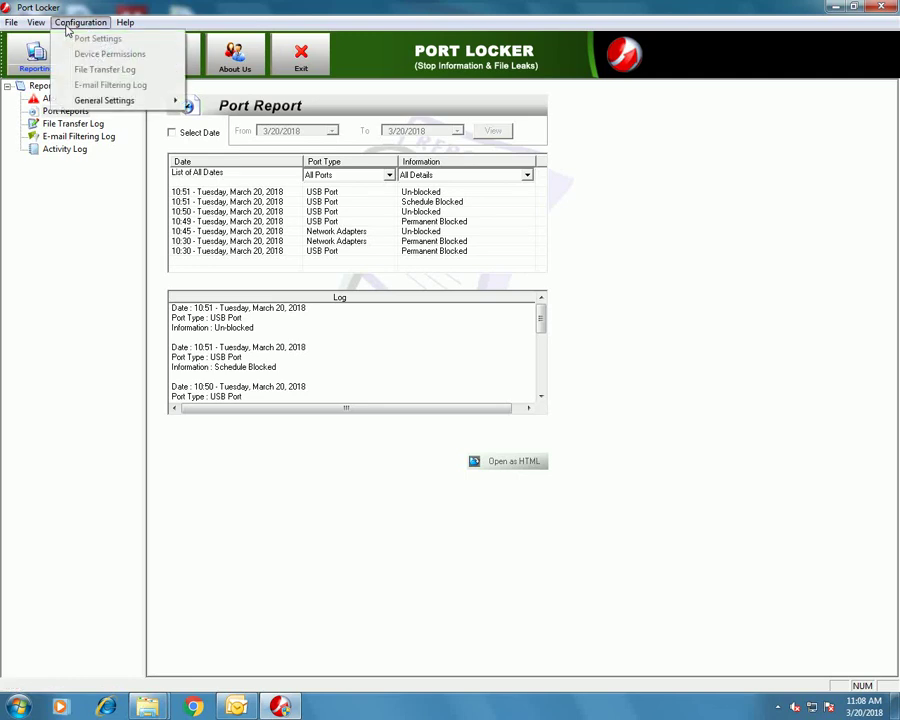
click(82, 195)
click(110, 68)
click(80, 22)
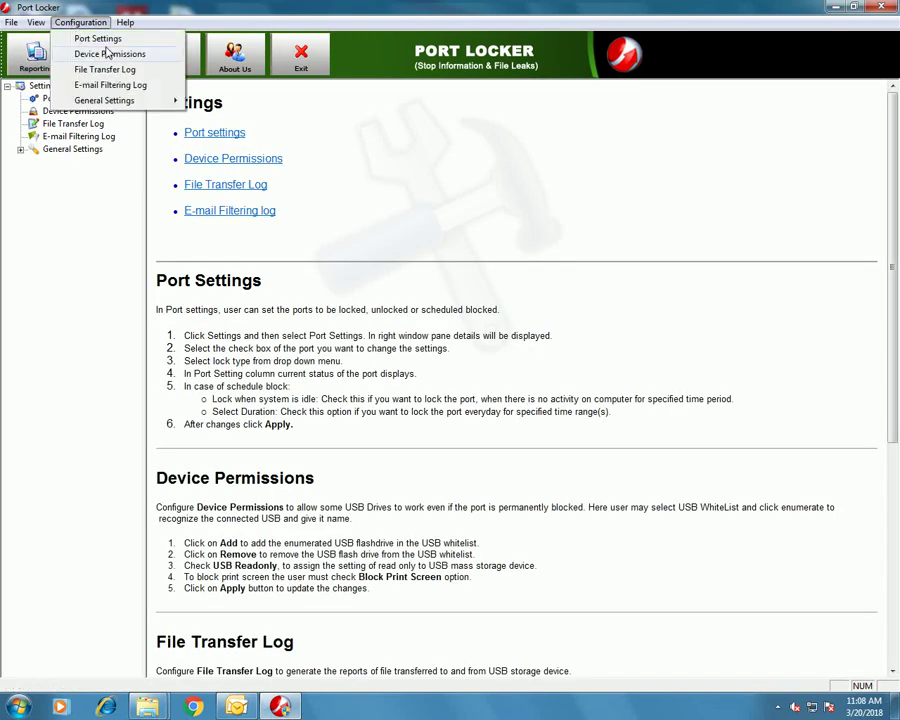
click(94, 207)
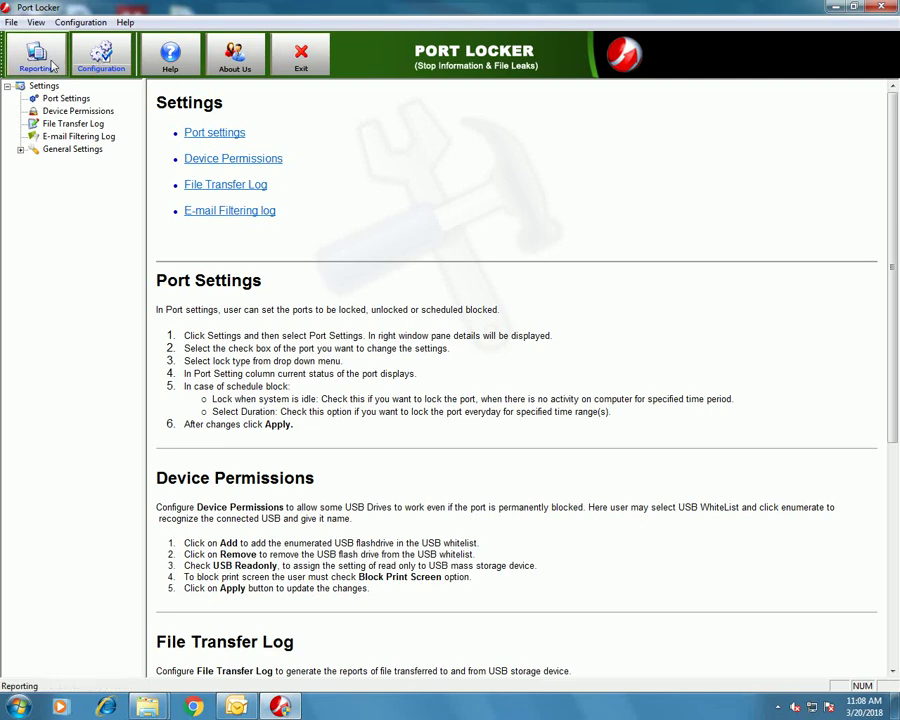
click(34, 62)
Show the USB File Transfer Log of SanDisk transfers, then bring up Port Locker help.
click(12, 23)
mouse_move(62, 38)
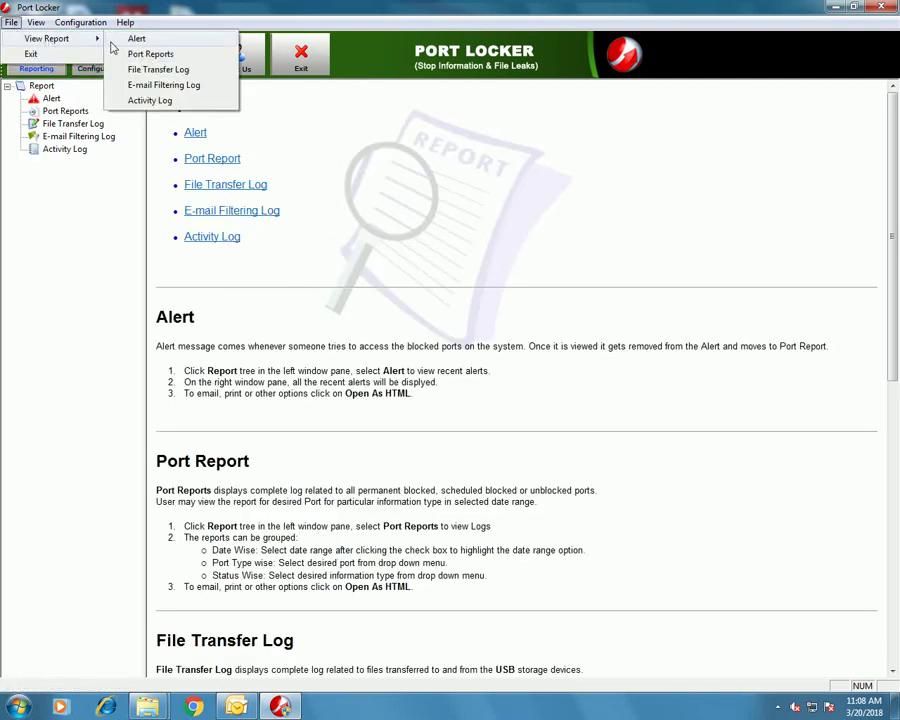
click(158, 70)
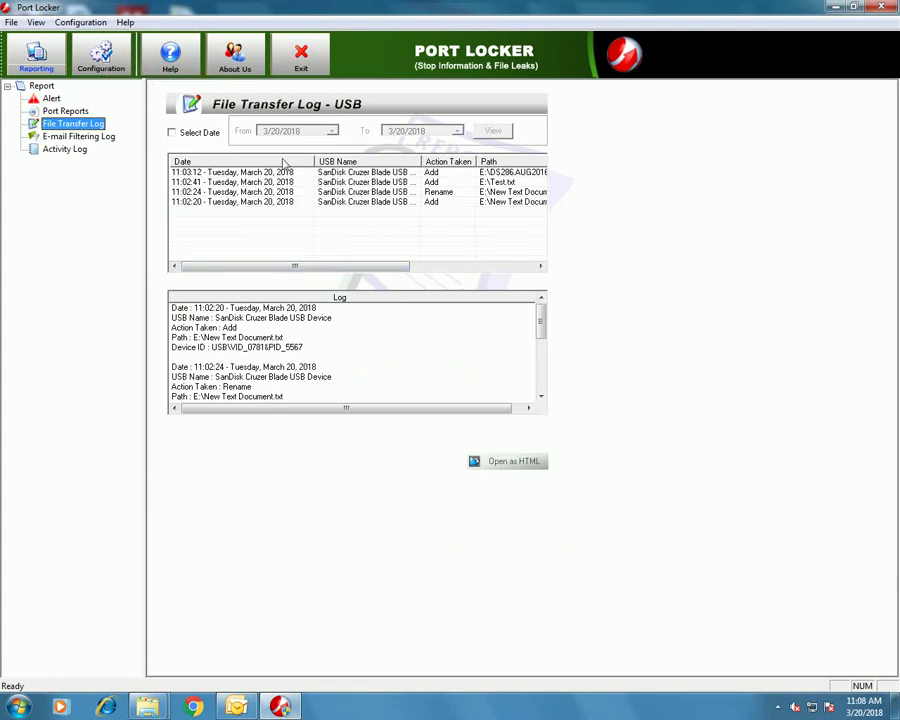
click(172, 58)
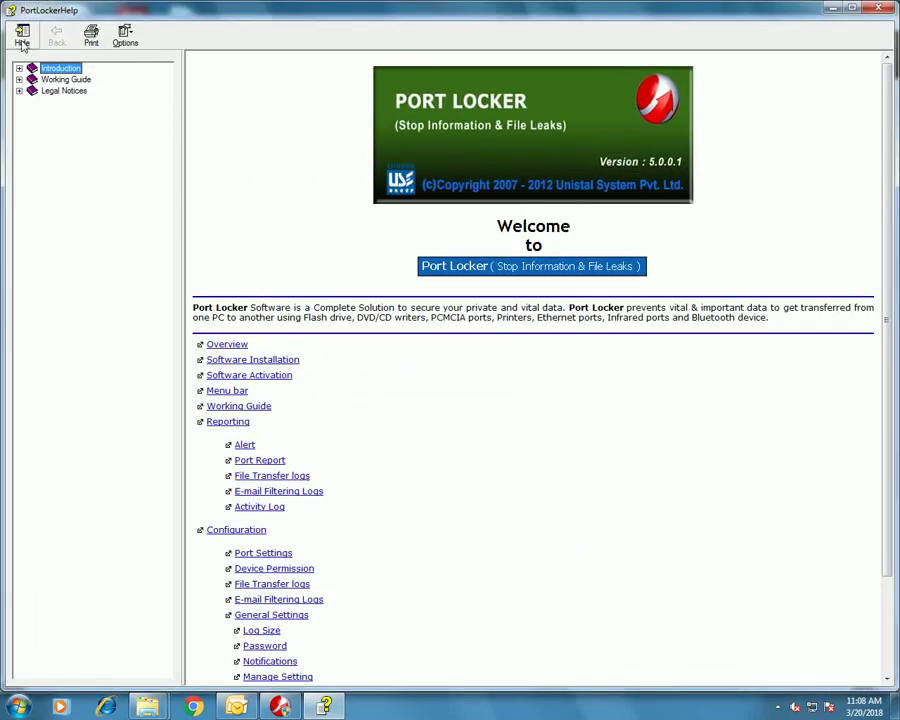
Read the Software installation, Software Activation, Reporting, Alert and Port Reports help pages.
click(18, 68)
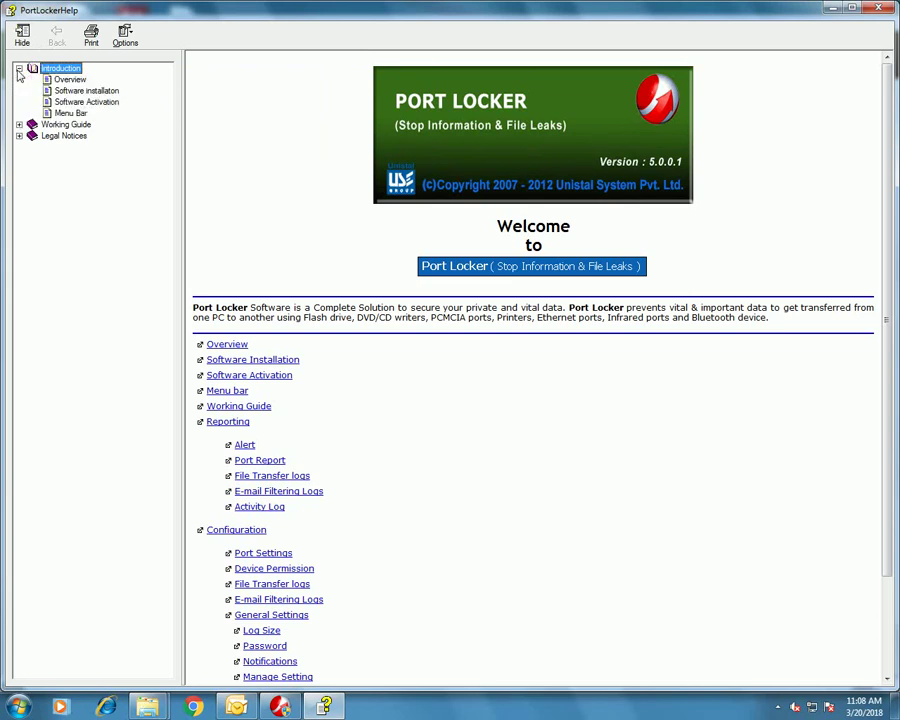
click(87, 91)
click(86, 102)
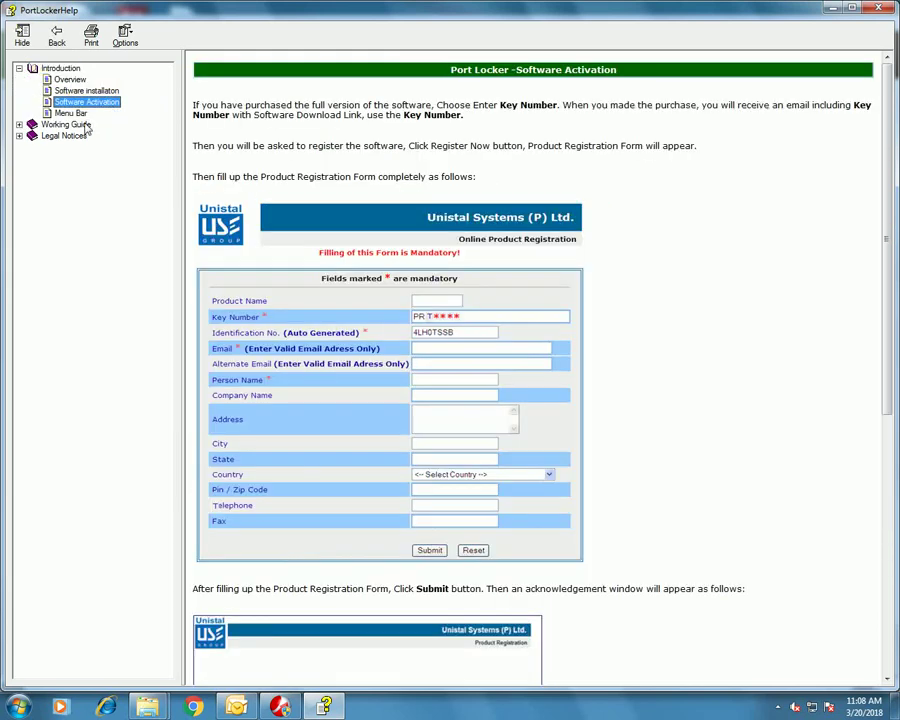
click(19, 124)
click(71, 135)
click(71, 135)
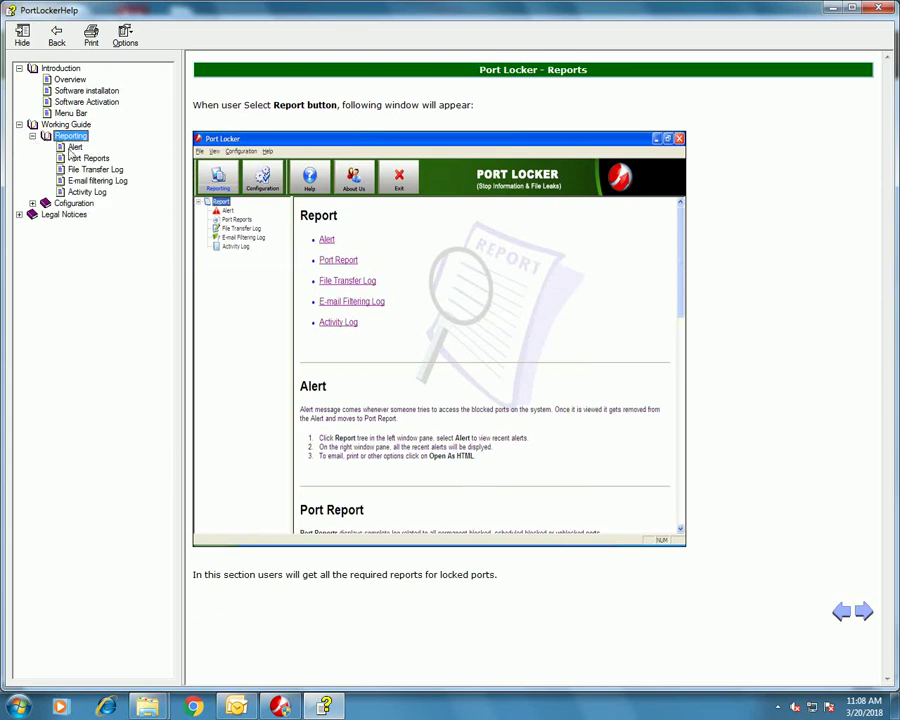
click(74, 147)
click(88, 158)
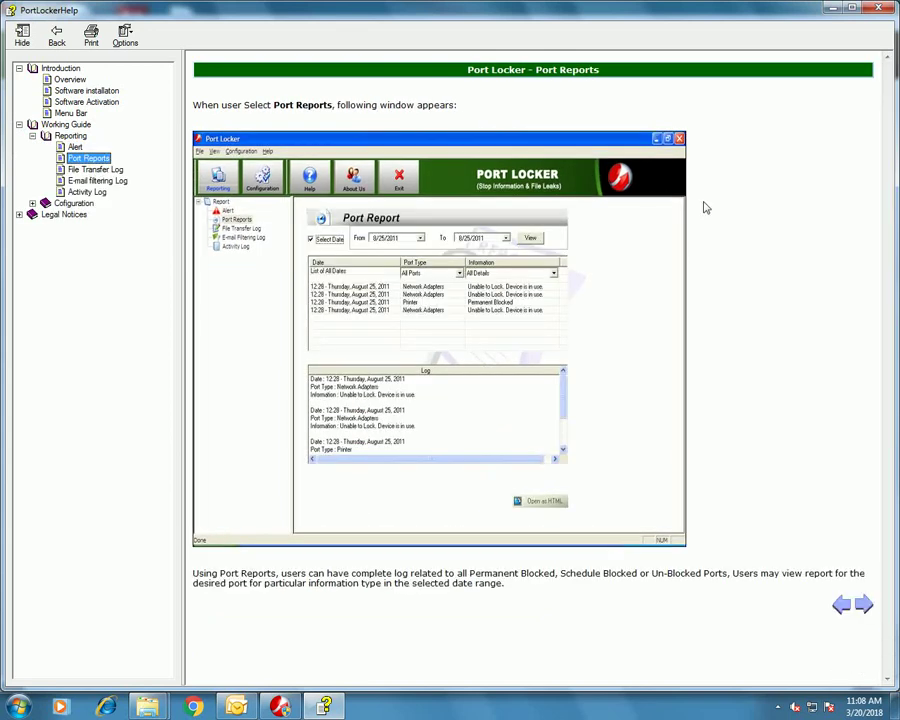
Read the Device Permissions, File Transfer Log and E-mail filtering Log help pages, then close help.
click(33, 204)
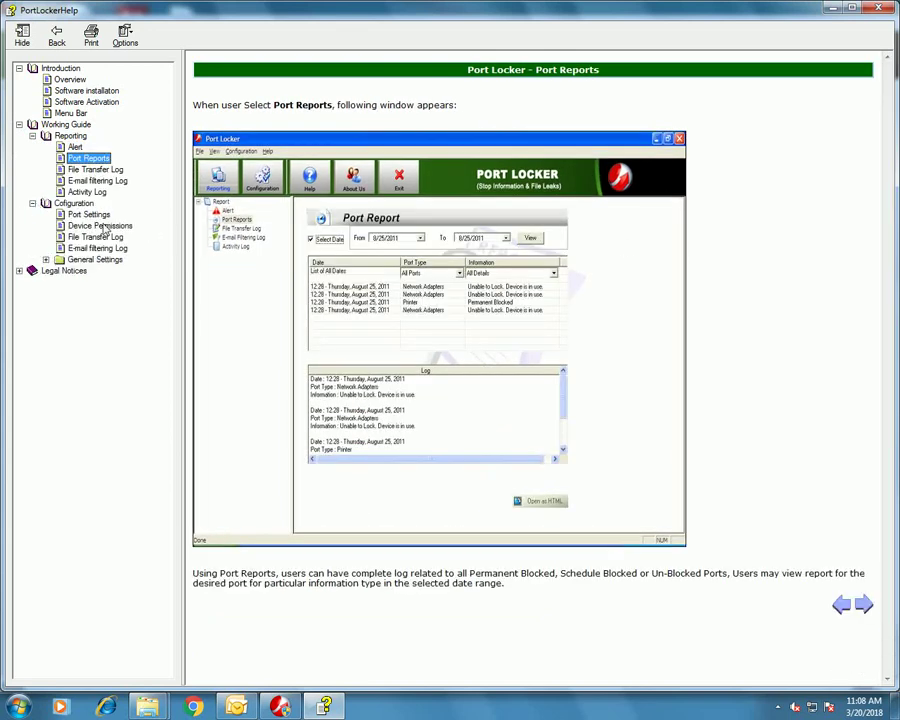
click(100, 226)
click(103, 237)
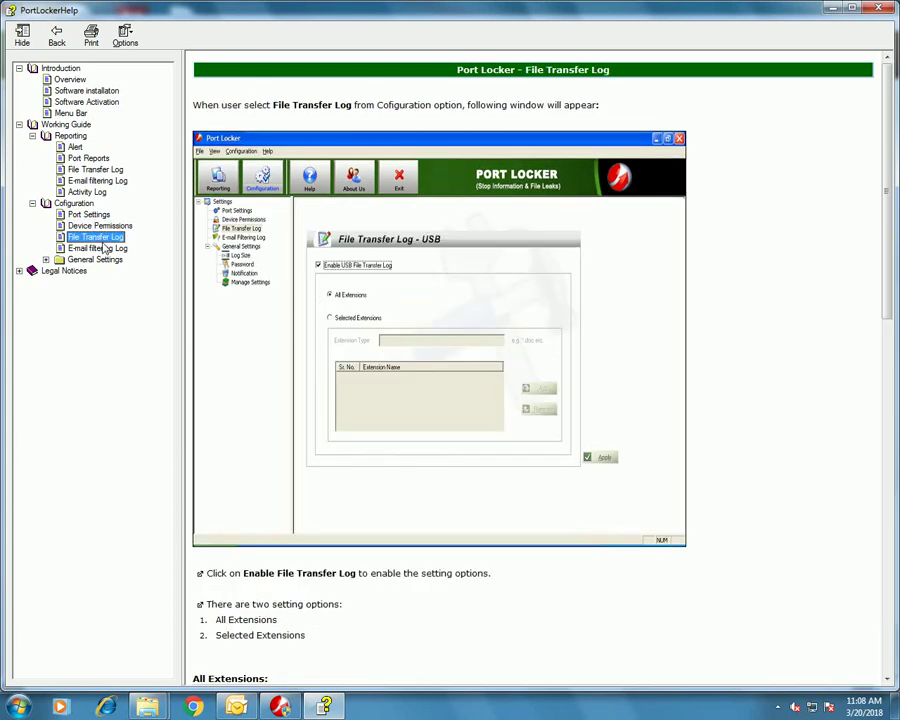
click(100, 249)
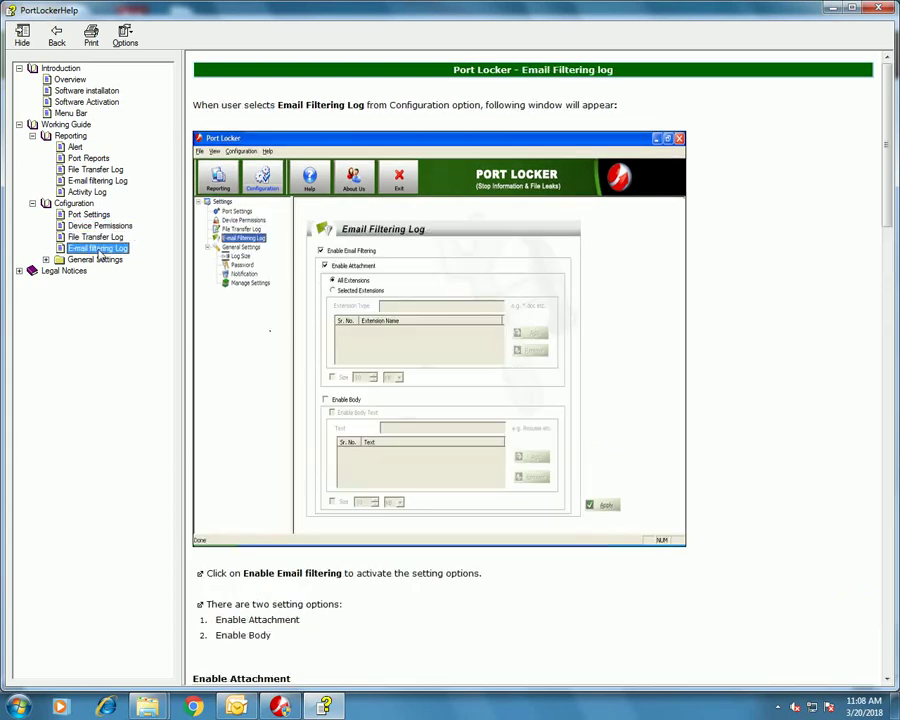
click(878, 8)
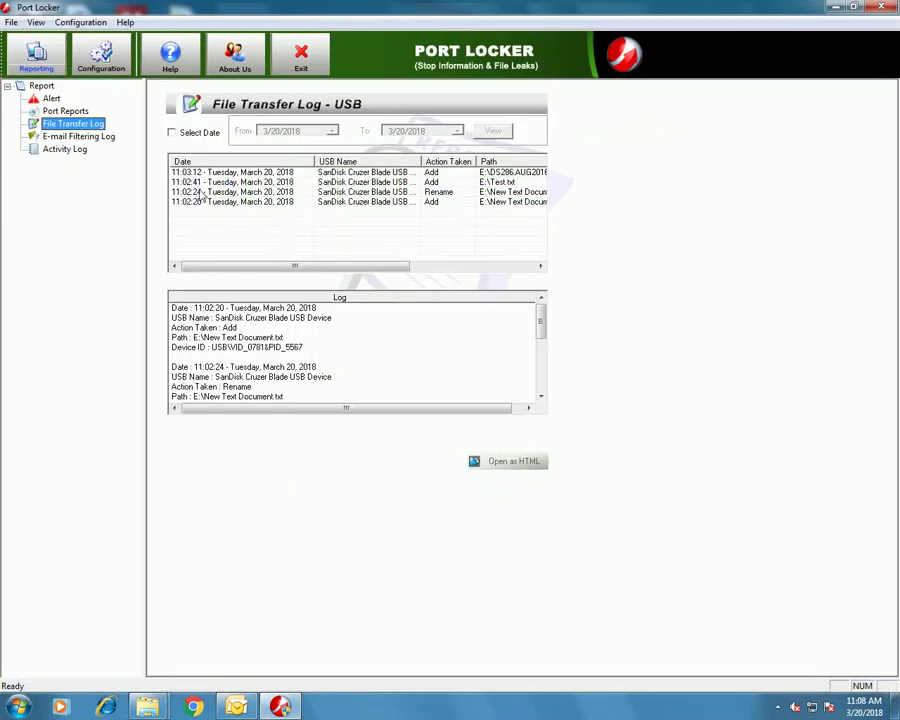
View the About Us contact page, then exit Port Locker and confirm with Yes.
click(235, 52)
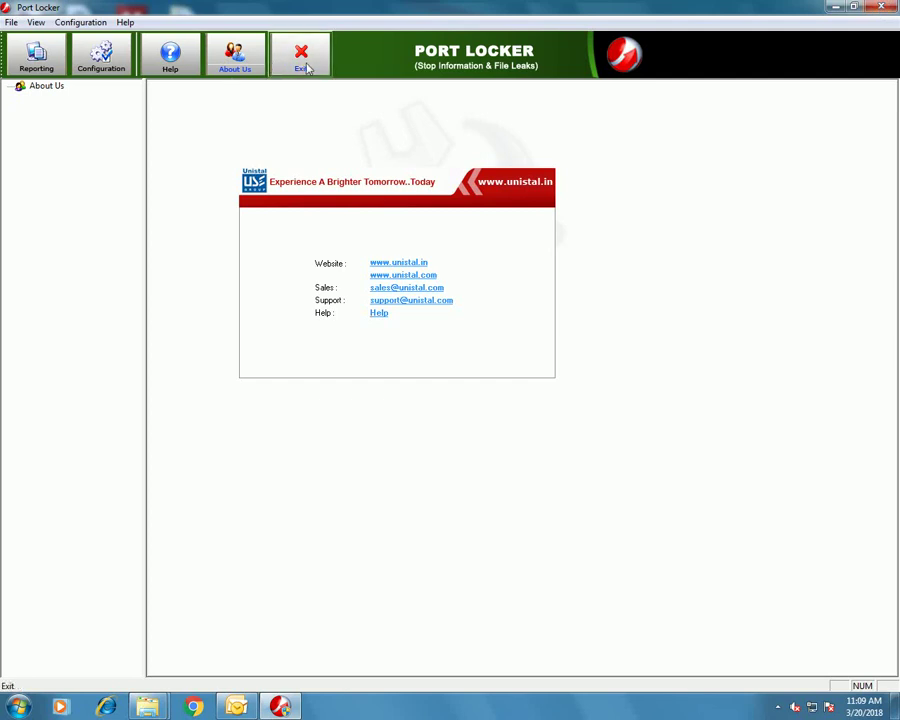
click(308, 68)
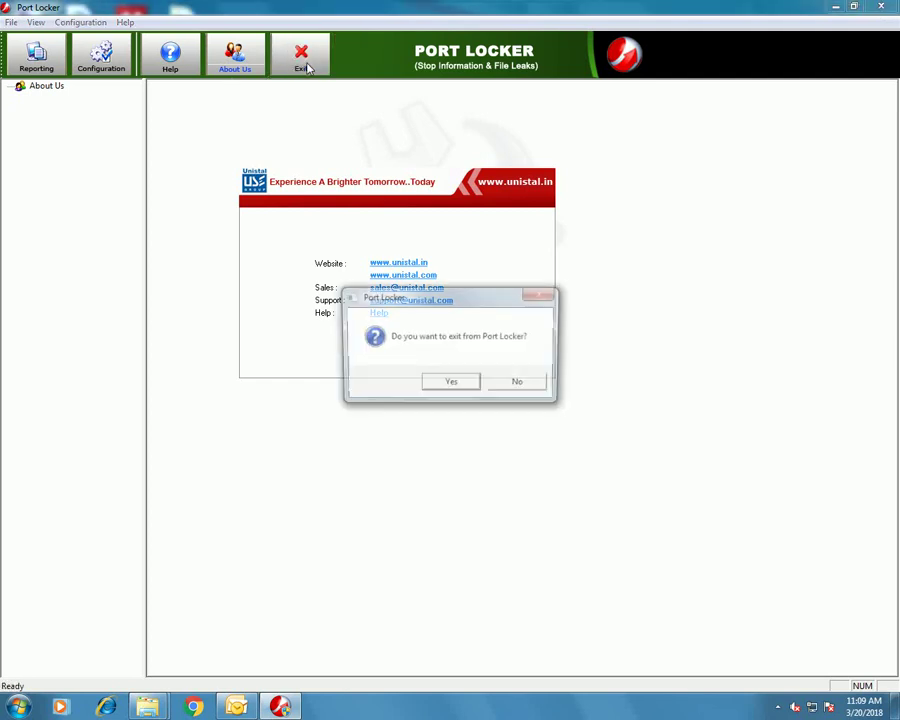
click(440, 389)
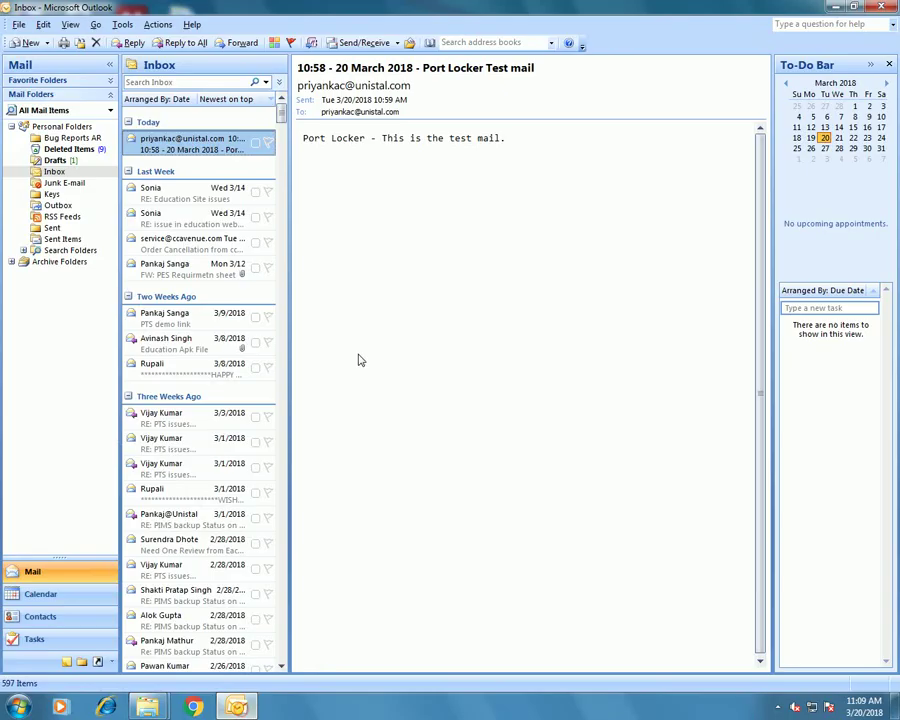
Bring Outlook forward, run Send/Receive, and open the Port Locker Complete Report e-mail.
click(236, 707)
click(378, 45)
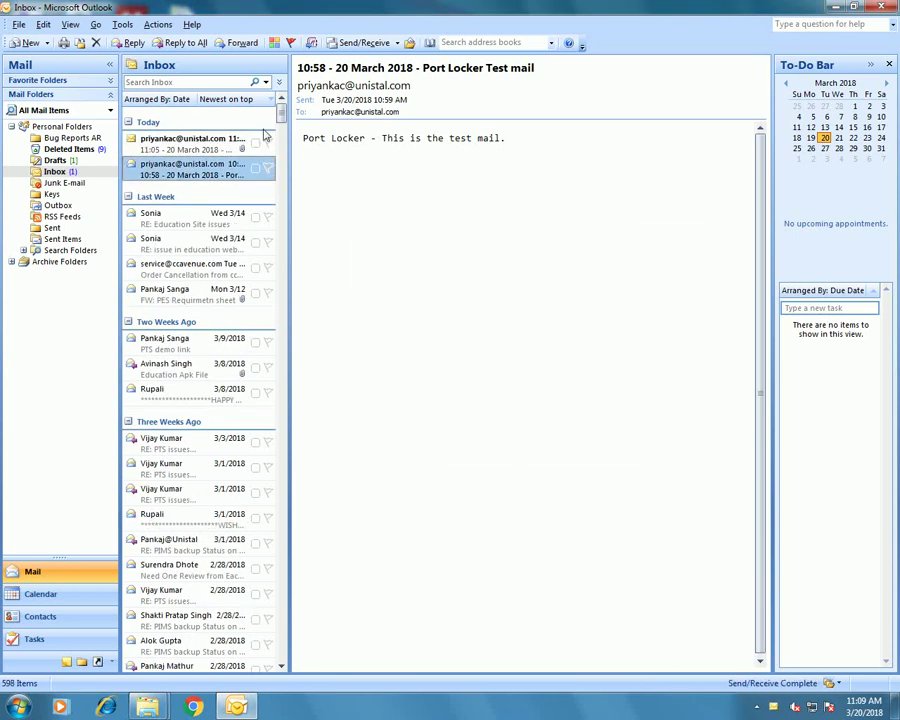
click(192, 143)
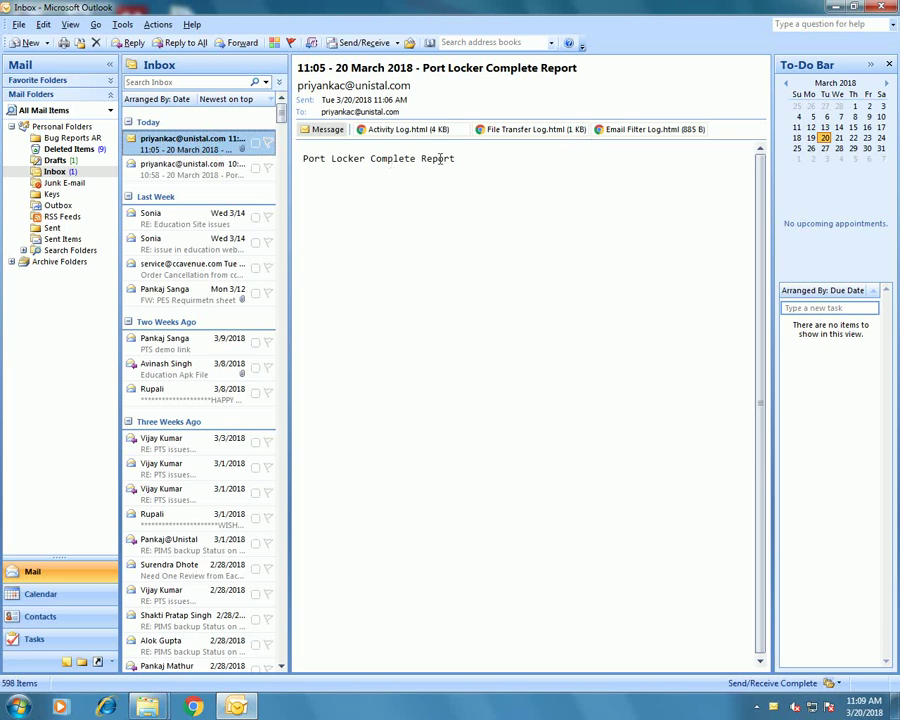
Preview the Activity Log.html attachment's port lock events, then open File Transfer Log.html.
click(410, 130)
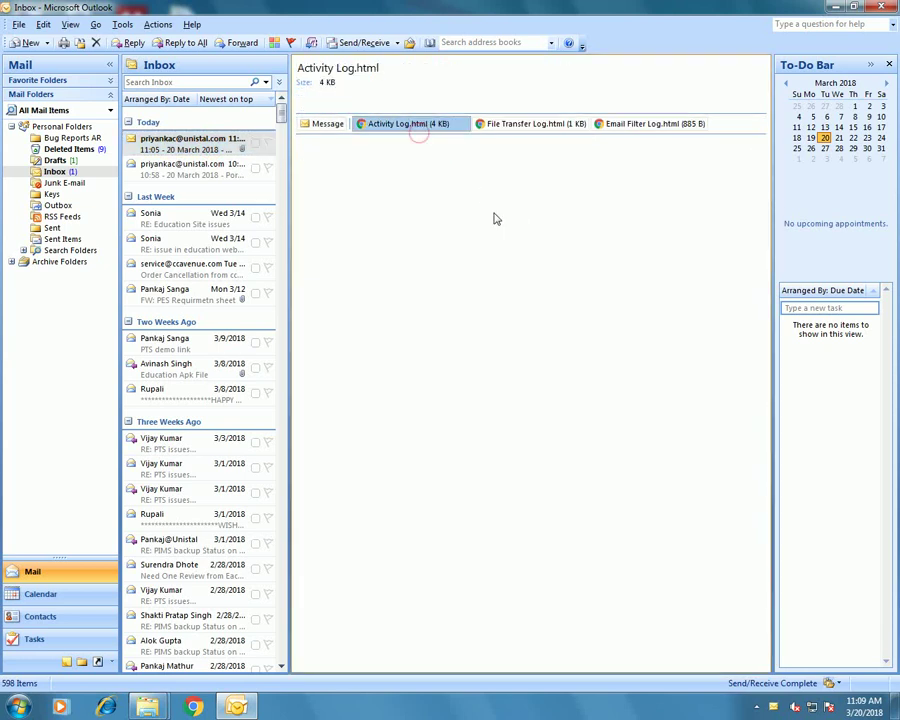
click(362, 203)
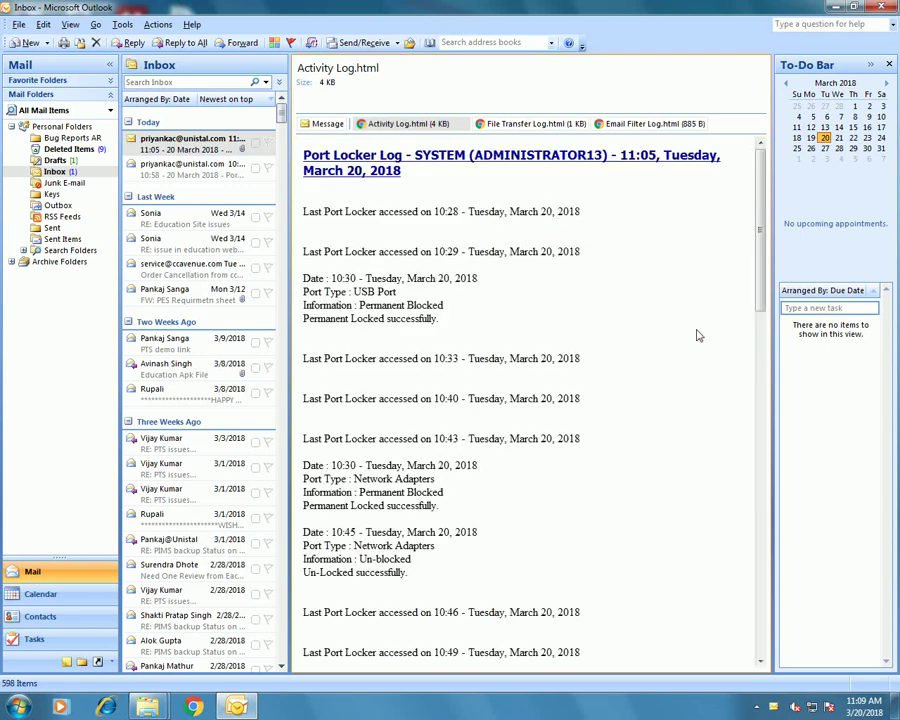
drag(755, 258, 818, 613)
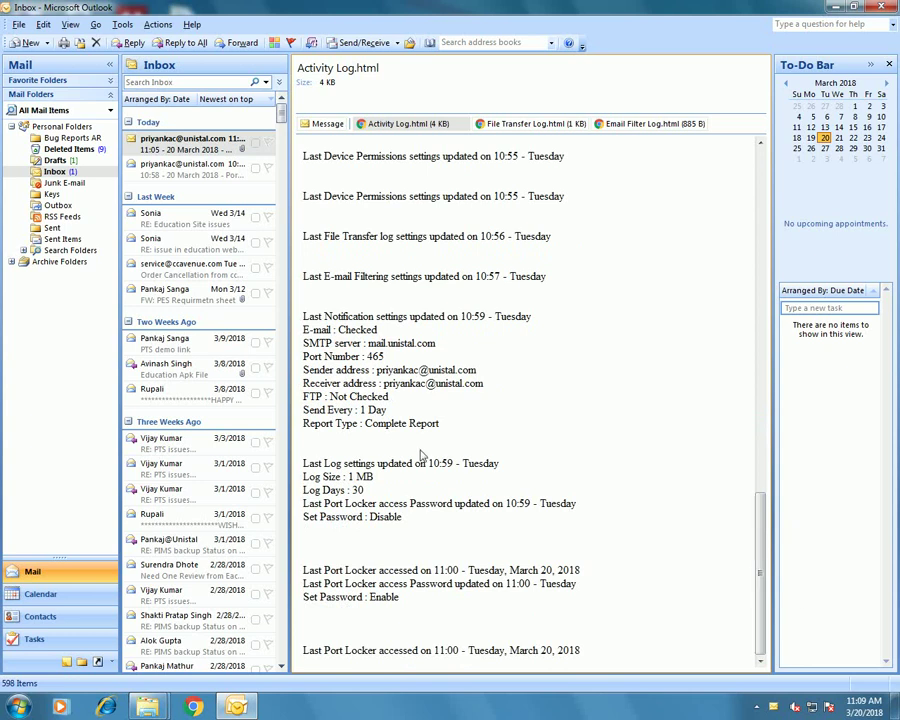
drag(760, 560, 709, 137)
double_click(536, 124)
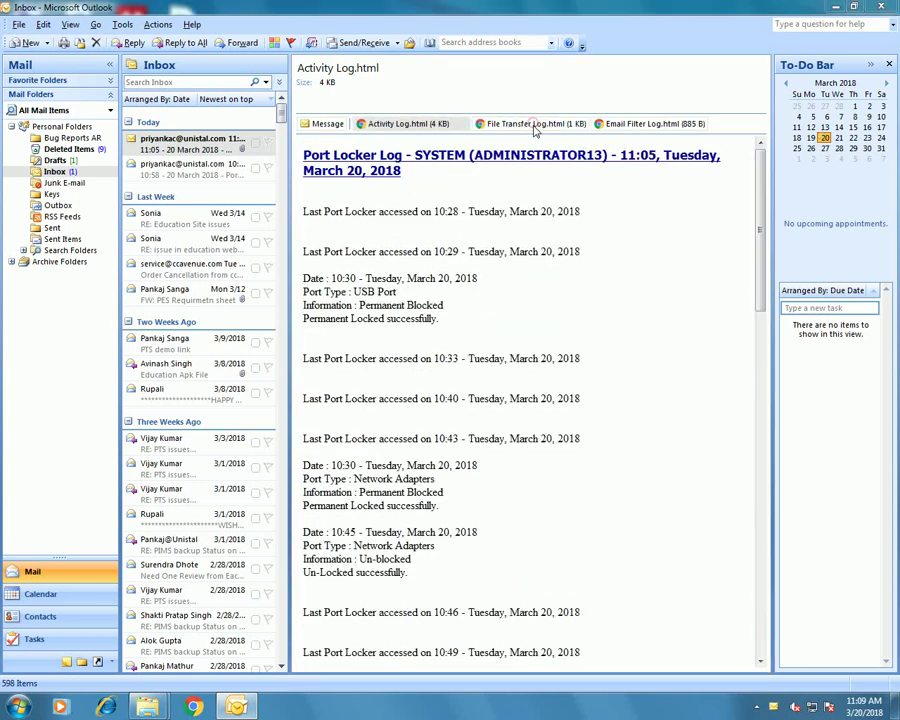
View File Transfer Log.html's four USB entries in Chrome, close it, and select Email Filter Log.html.
click(382, 381)
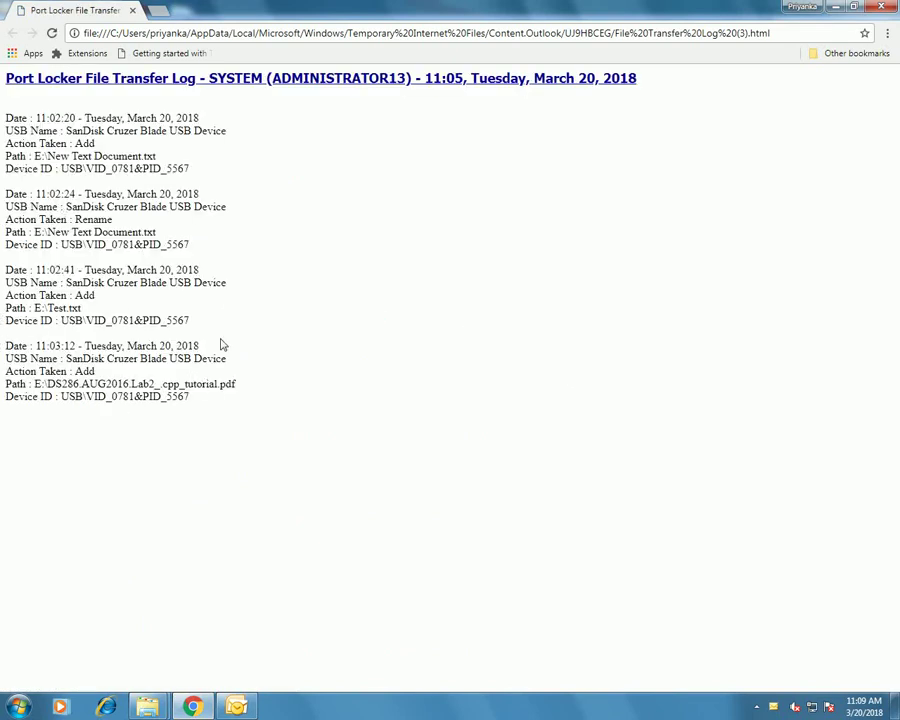
click(893, 8)
click(641, 124)
Open the Email Filter Log.html attachment and highlight its two FW: Demo mail entries.
click(641, 124)
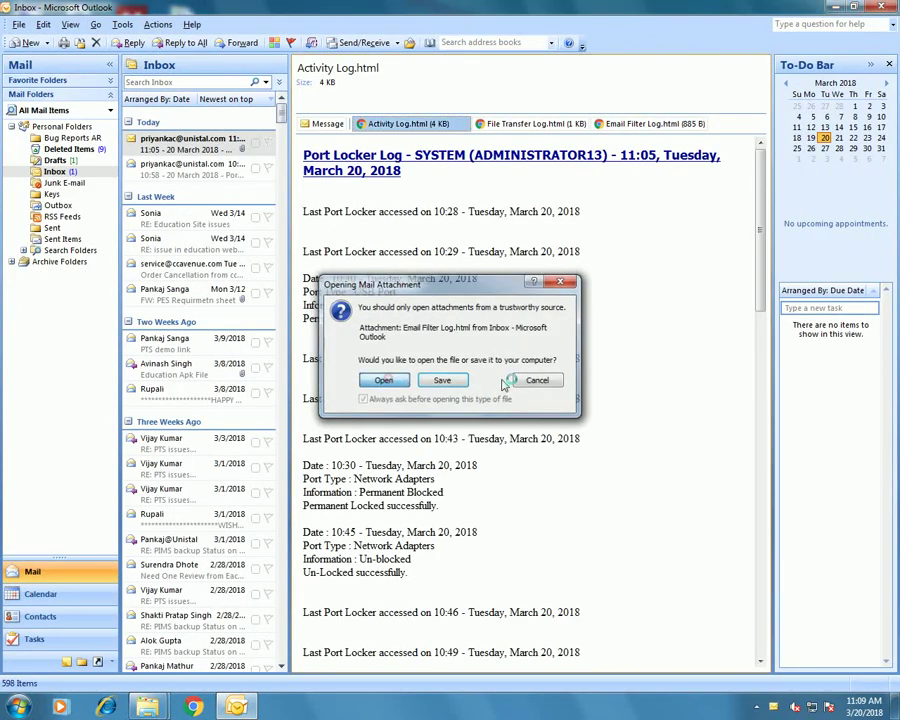
click(538, 376)
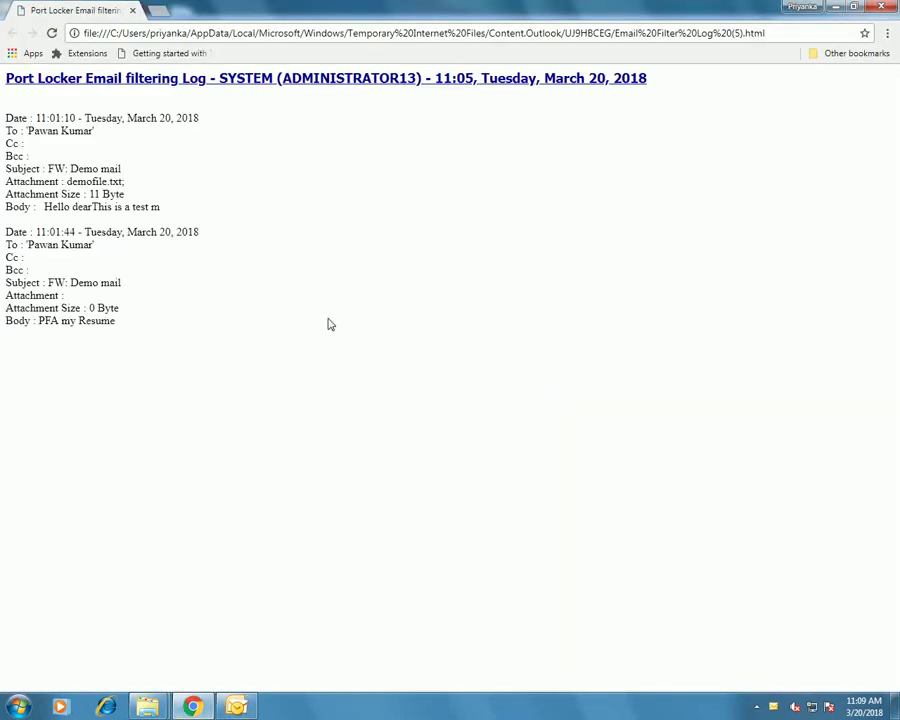
drag(7, 113, 3, 226)
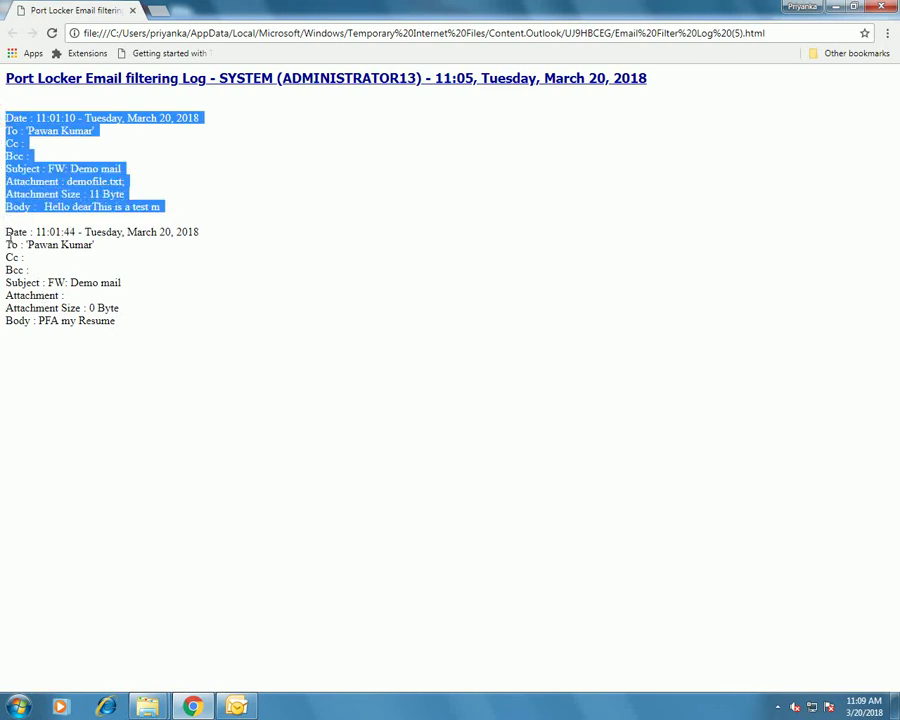
drag(5, 232, 6, 357)
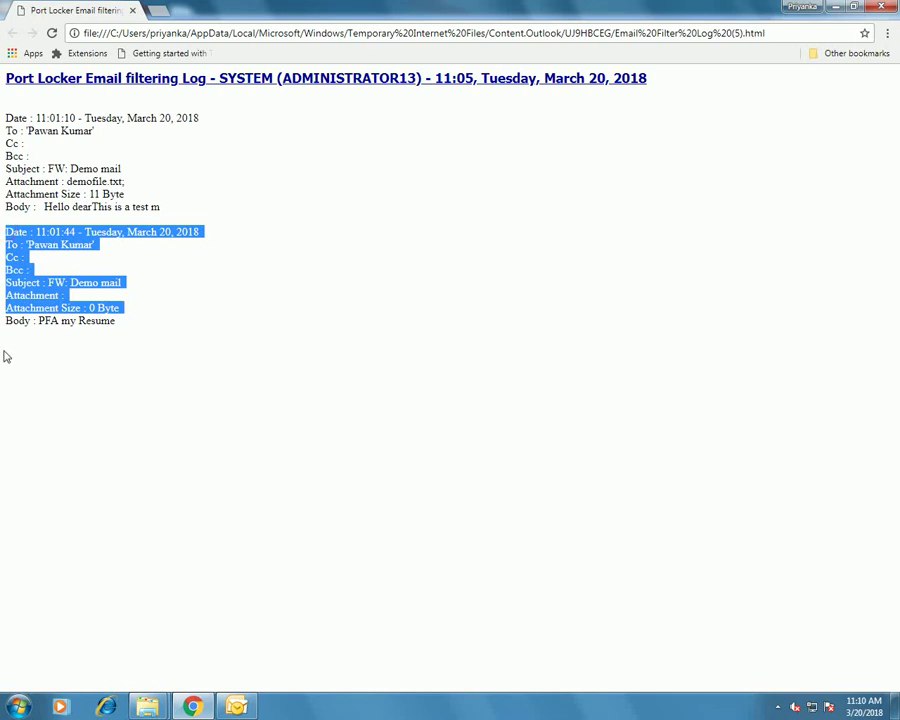
click(114, 341)
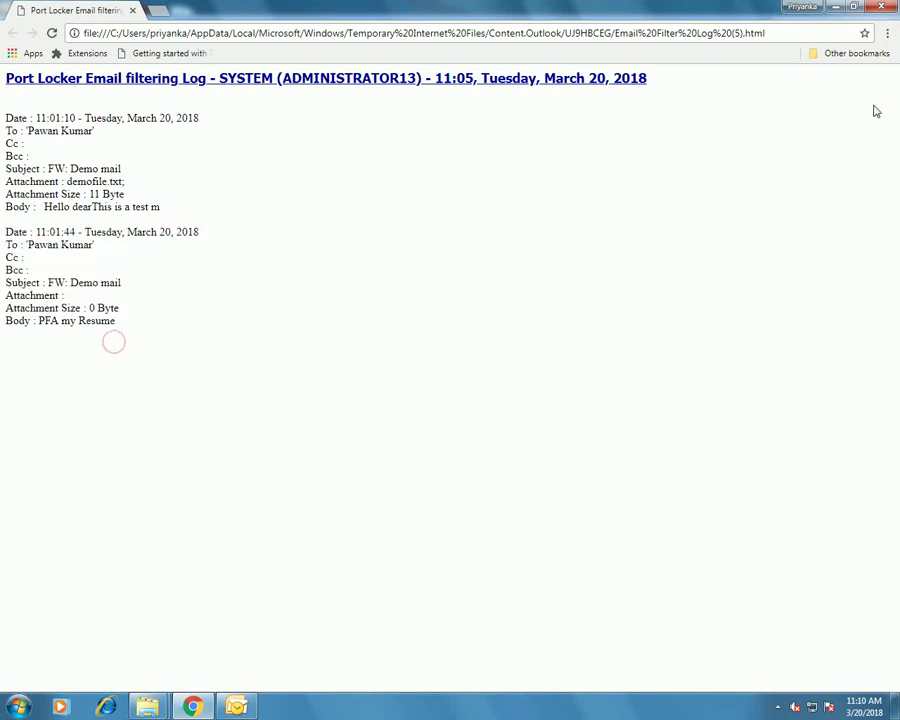
Close Chrome and open the Port Locker Complete Report email in its own window.
click(881, 8)
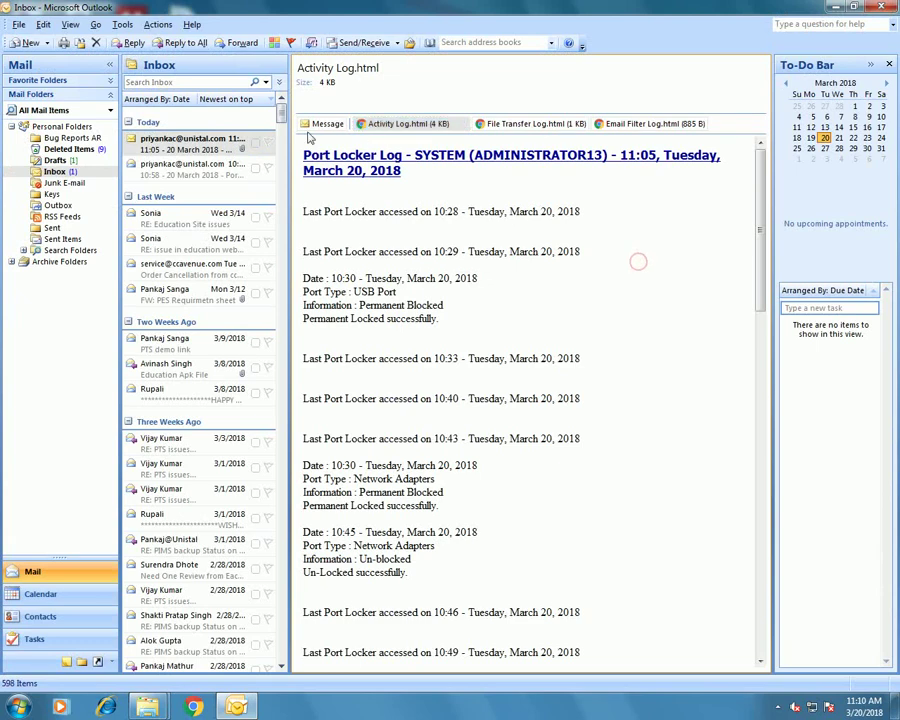
click(157, 146)
double_click(157, 146)
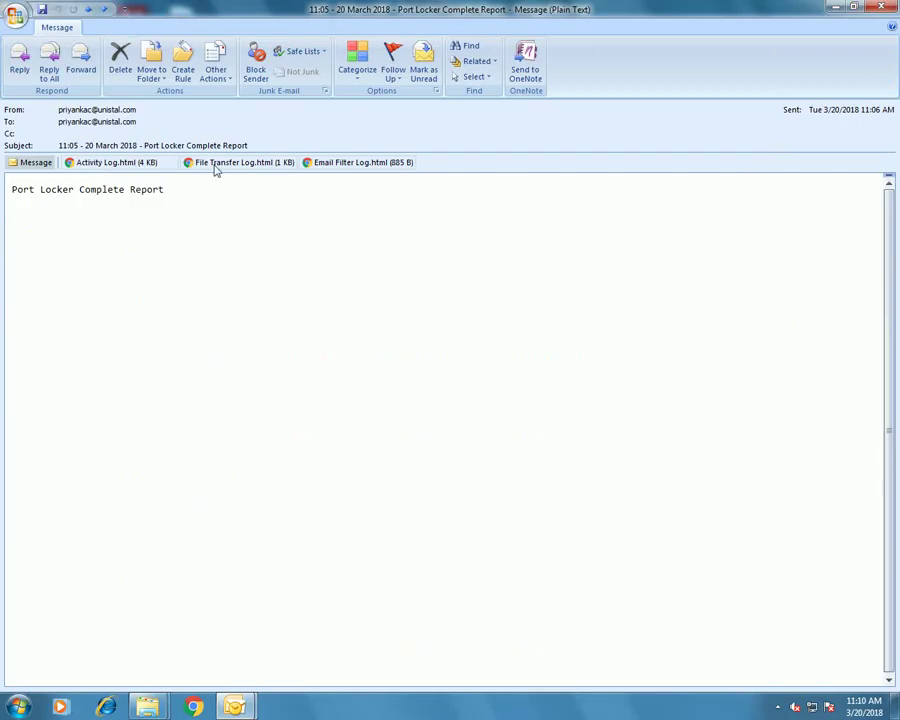